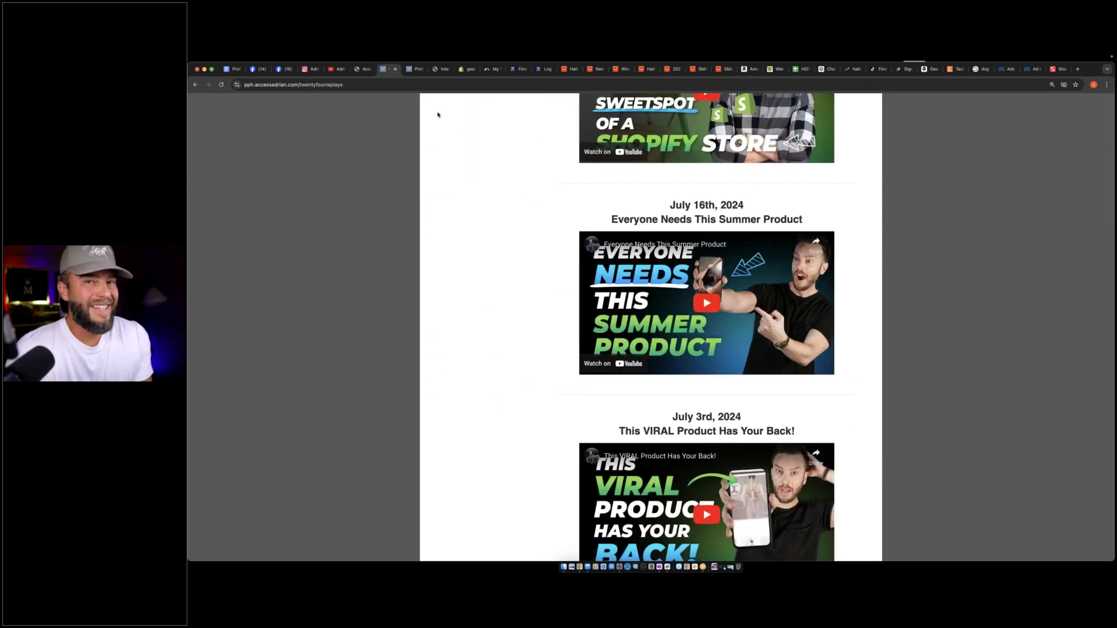
Browse the latest videos on the YouTube channel, then switch to the Profit Power Hour document
click(334, 70)
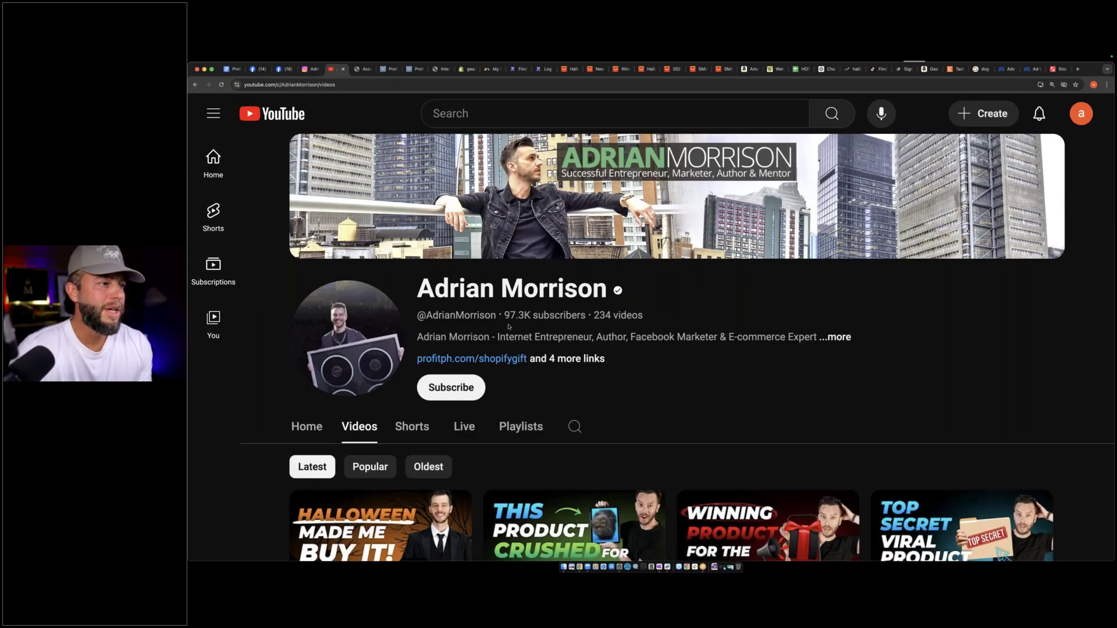
scroll(603, 377, down, 4)
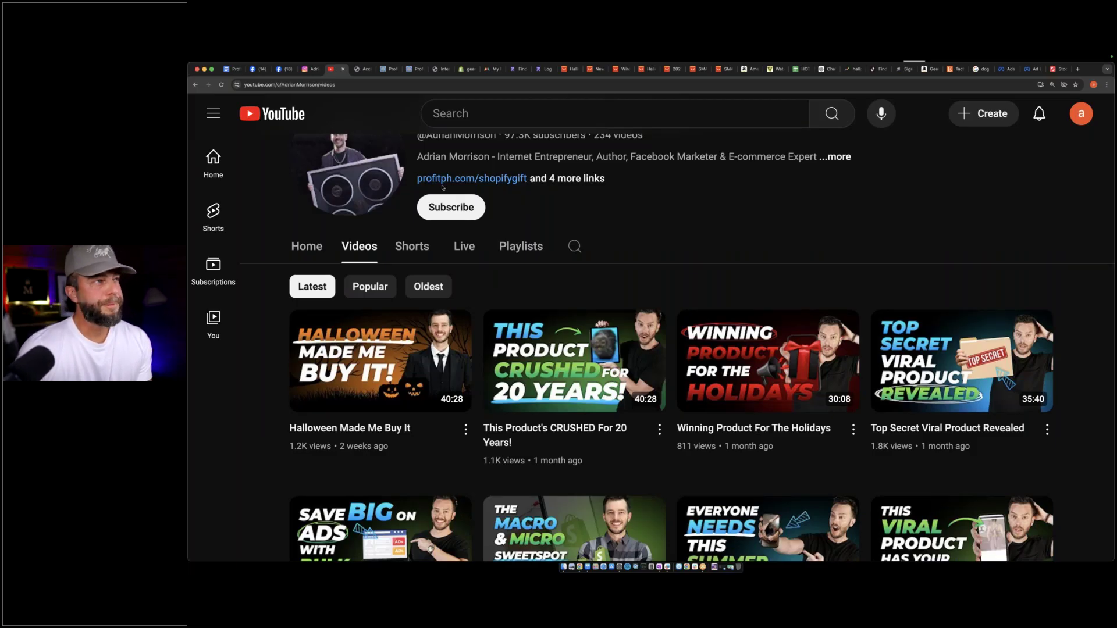
click(228, 68)
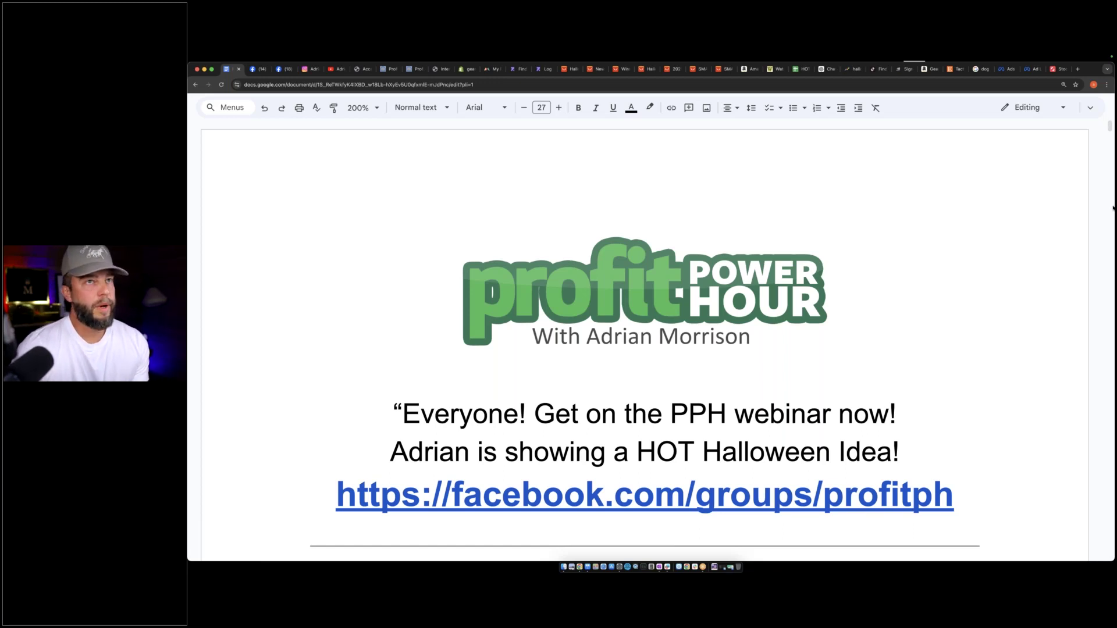
Open the Google Trends results for halloween and review interest over time, by subregion, and the related topics and queries
click(854, 70)
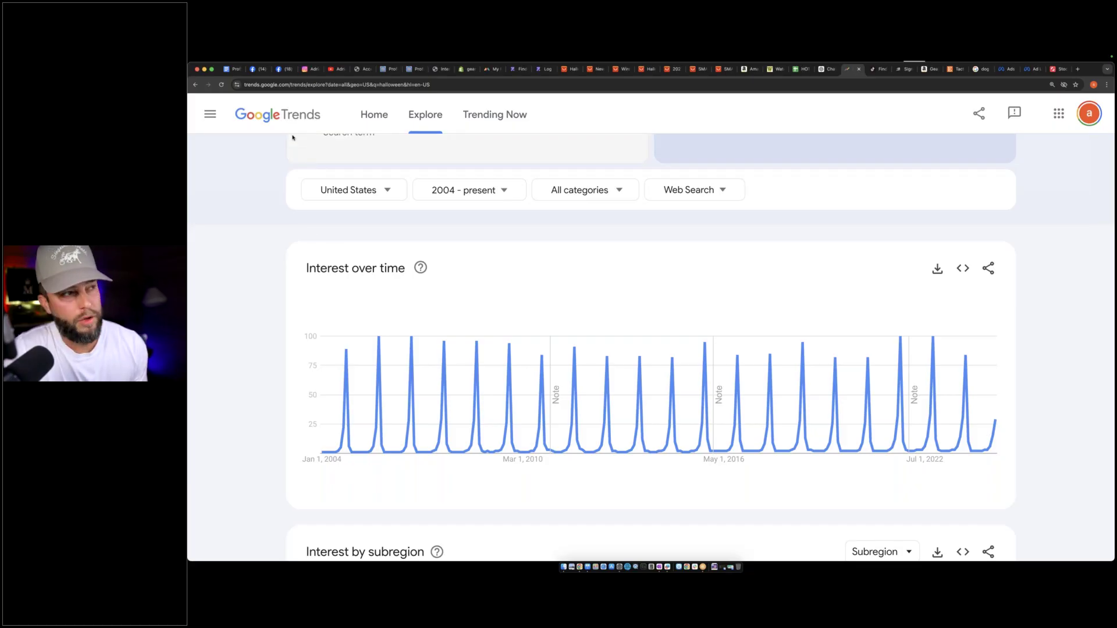
scroll(478, 204, up, 1)
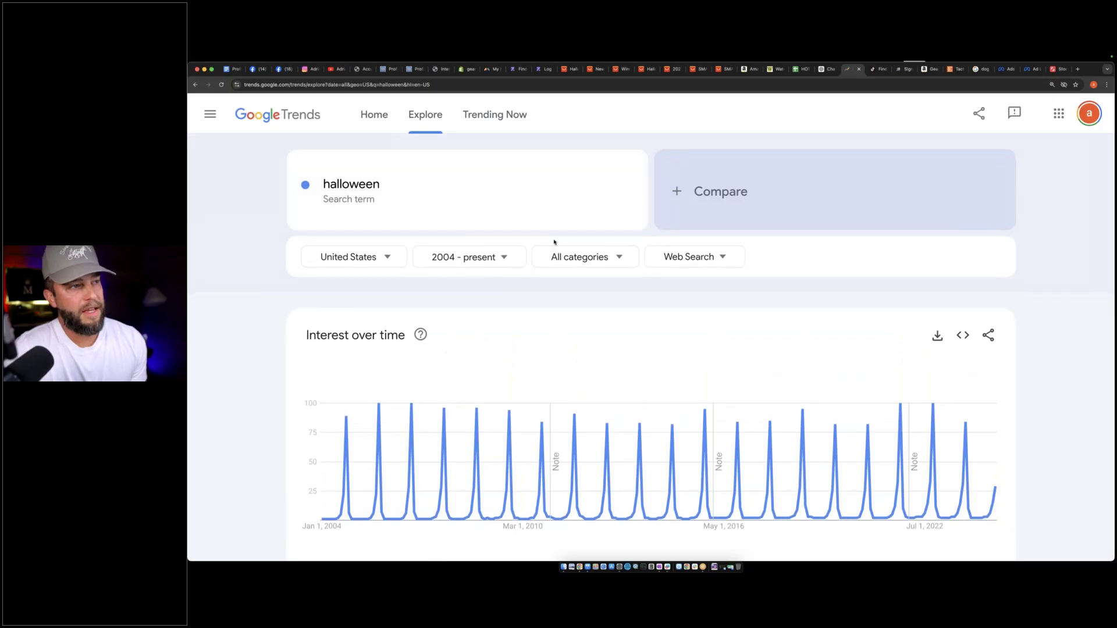
scroll(554, 242, down, 2)
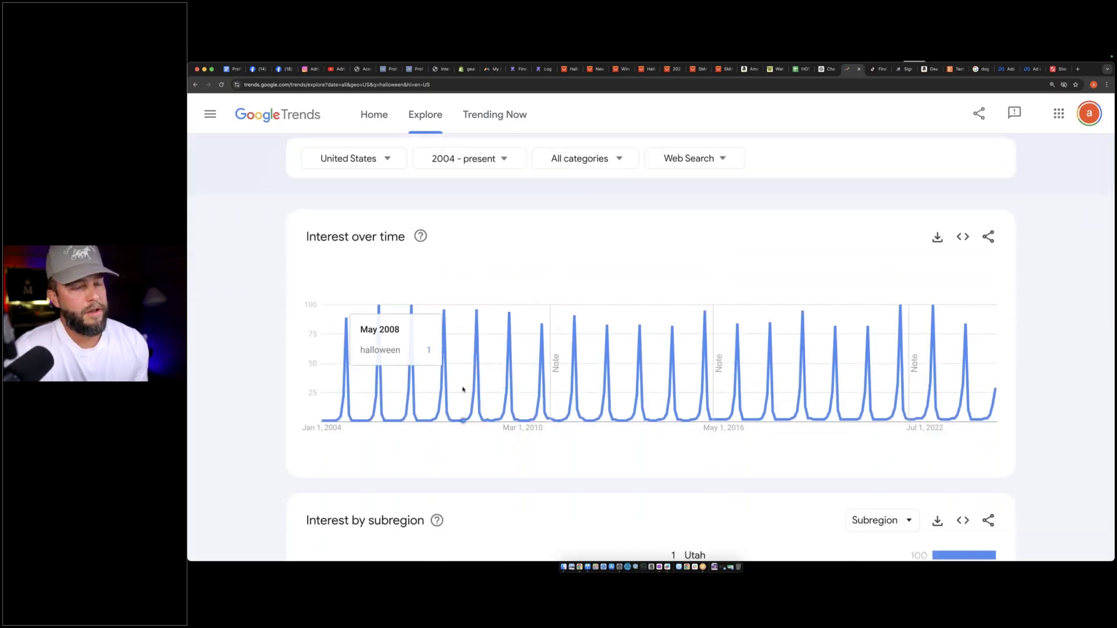
scroll(463, 389, down, 6)
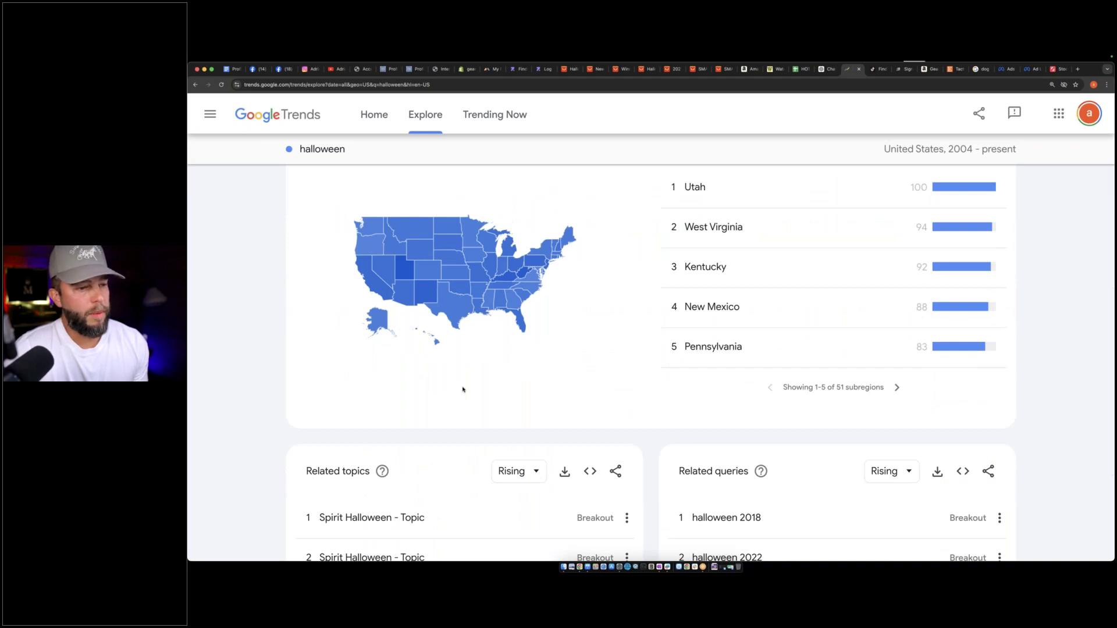
scroll(462, 389, down, 2)
scroll(462, 387, up, 9)
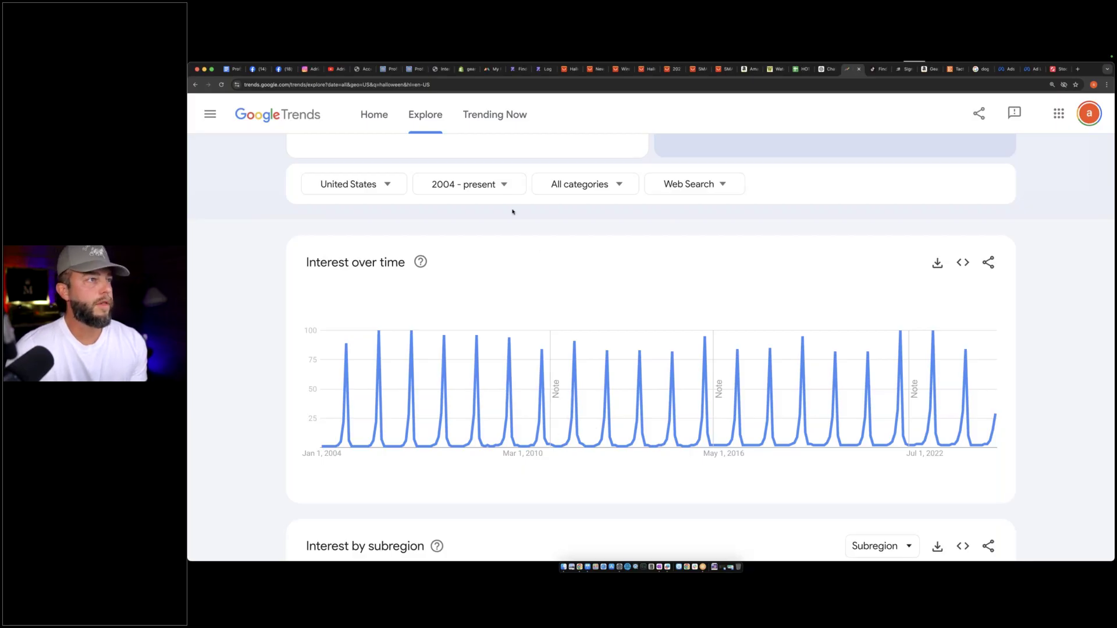
Set the halloween trend's time range to Past 12 months and inspect the October peak and the latest weeks
click(491, 191)
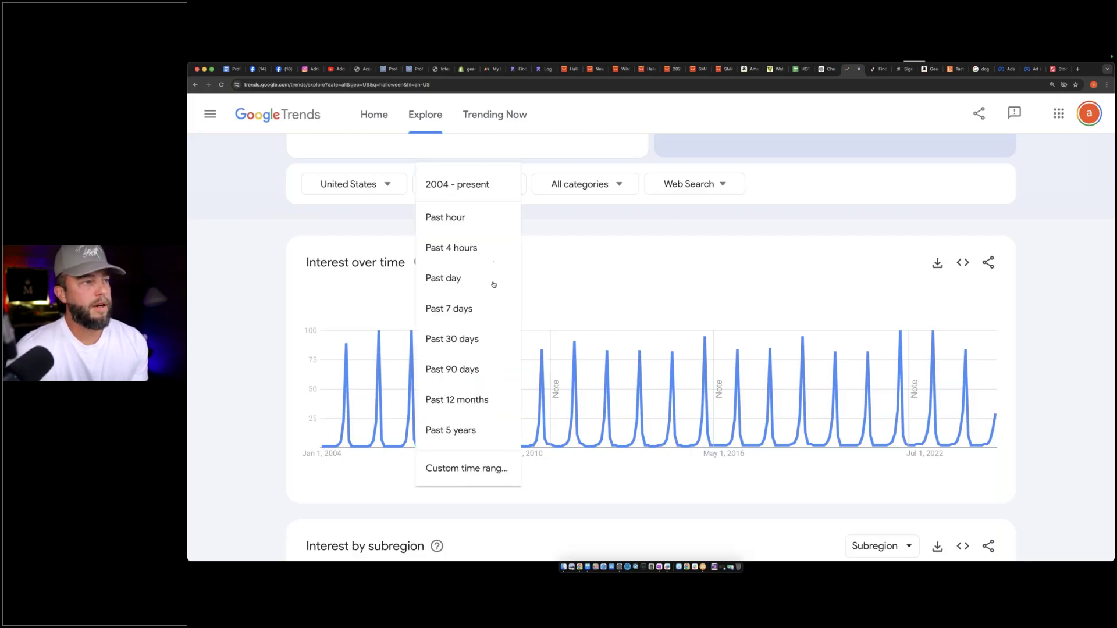
click(464, 399)
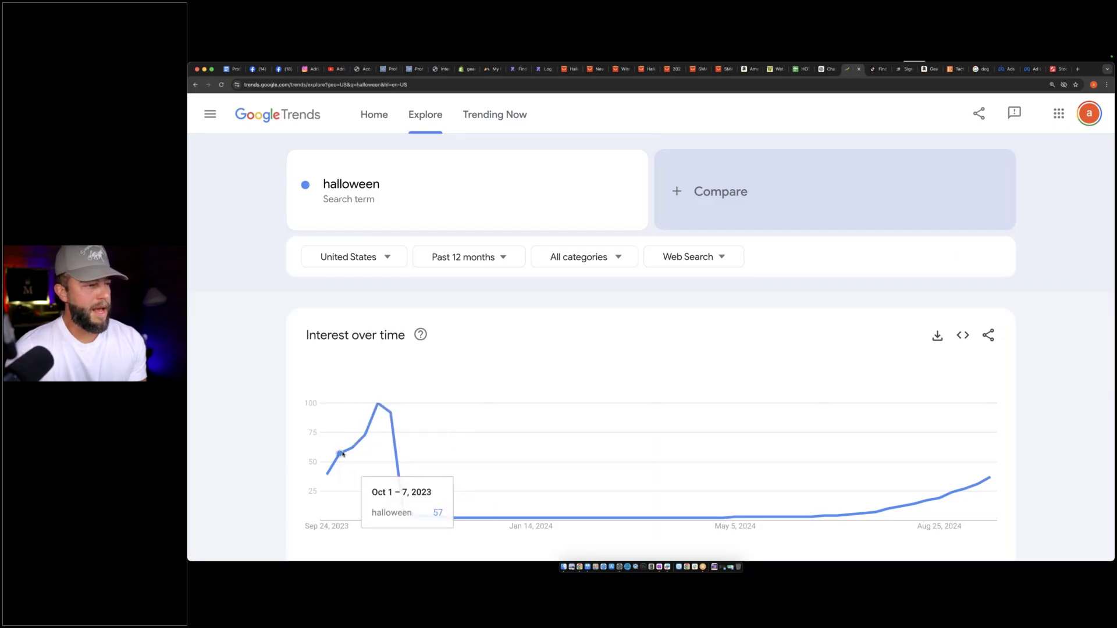
mouse_move(380, 407)
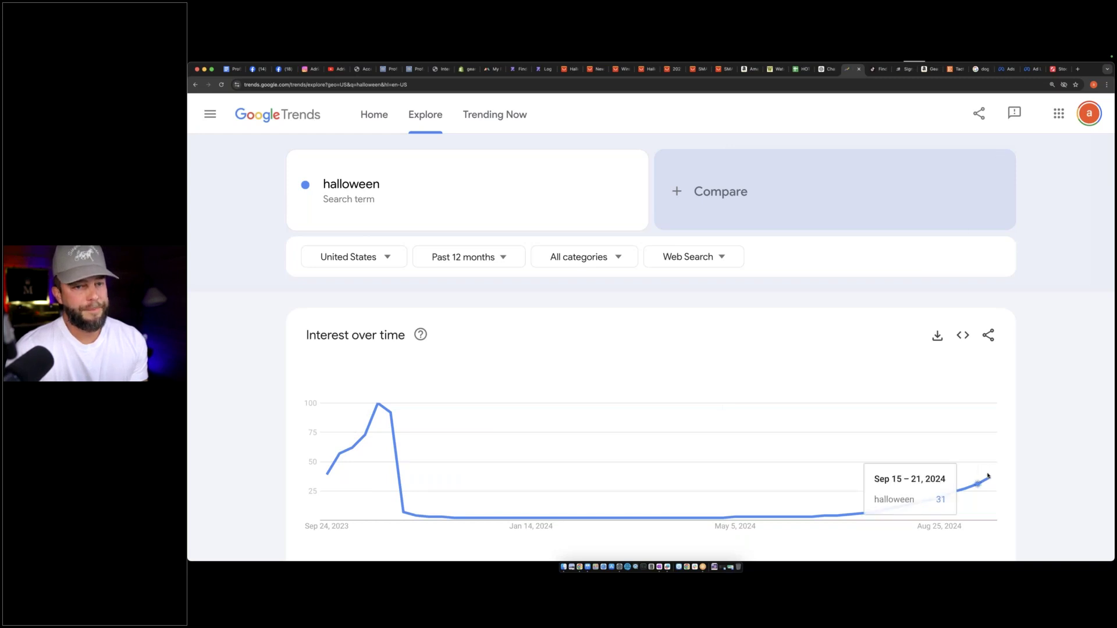
mouse_move(990, 478)
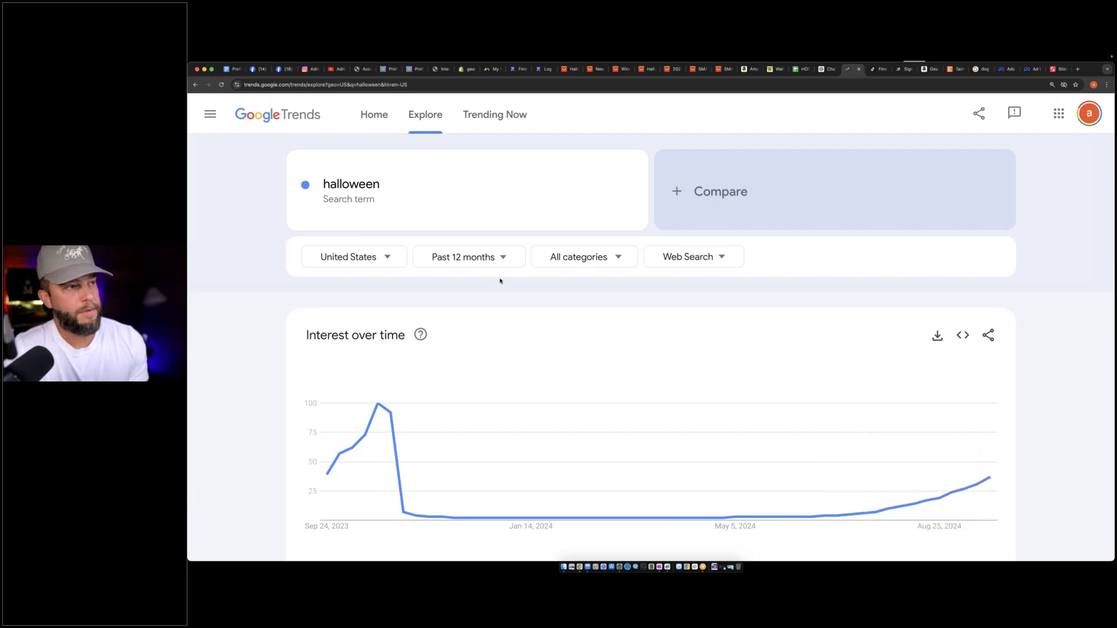
Set the halloween trend's time range to Past 90 days and inspect the most recent interest
click(465, 257)
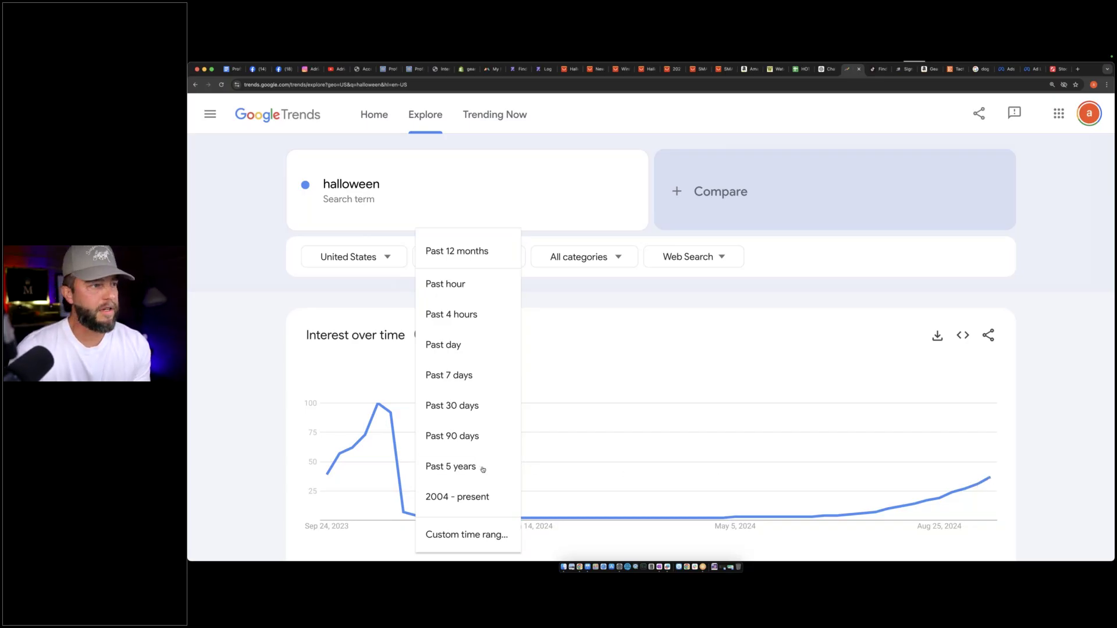
click(470, 440)
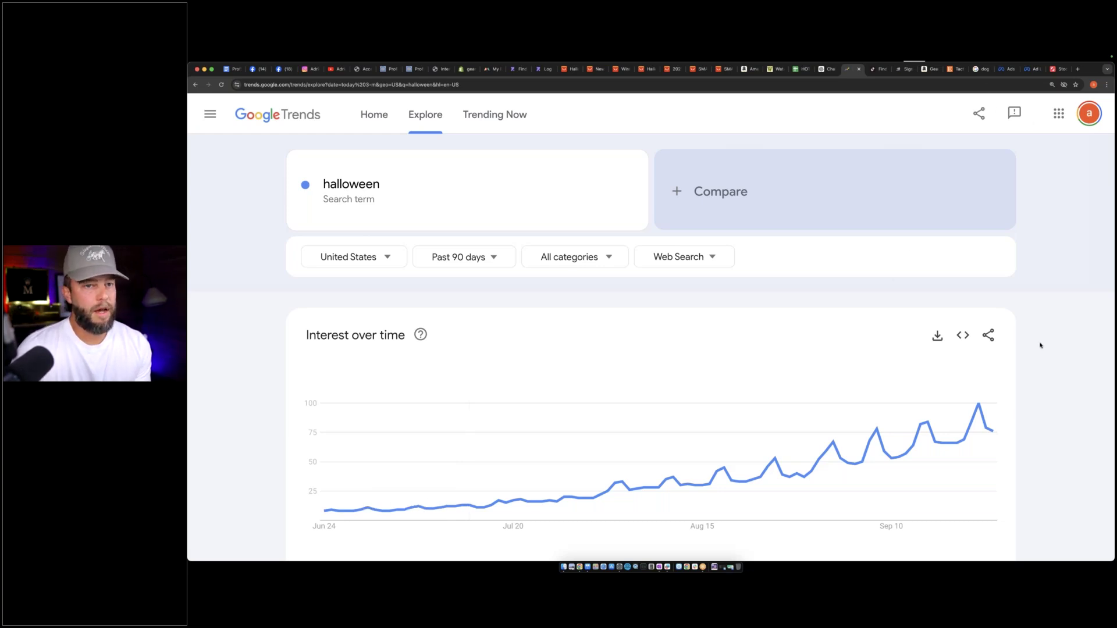
mouse_move(994, 442)
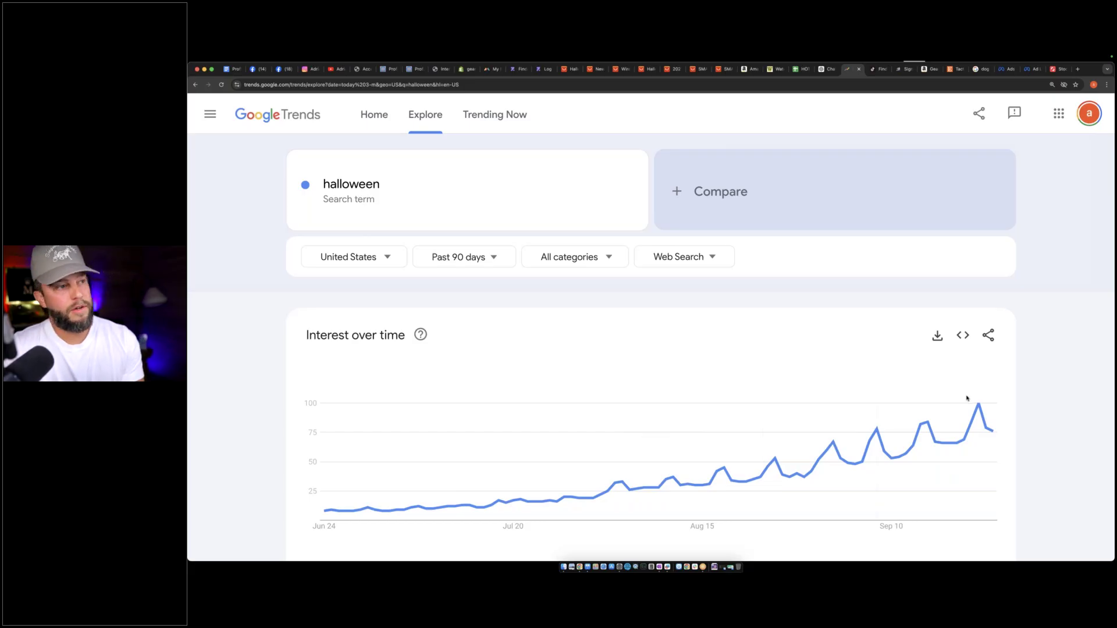
Set the halloween trend's time range to Past 30 days and examine the daily interest
click(483, 267)
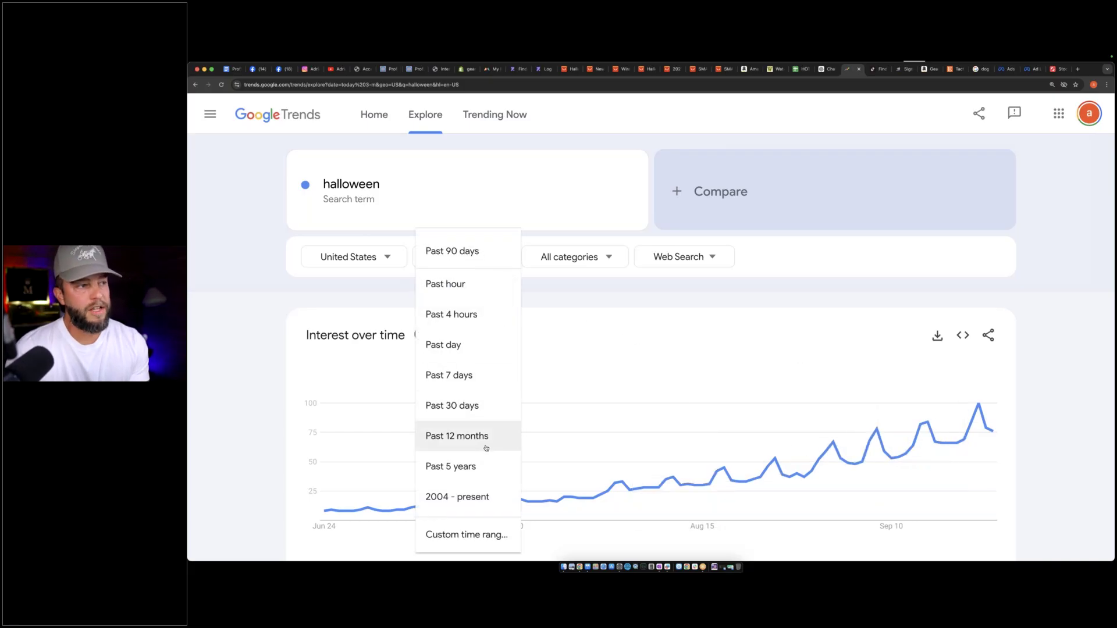
click(477, 410)
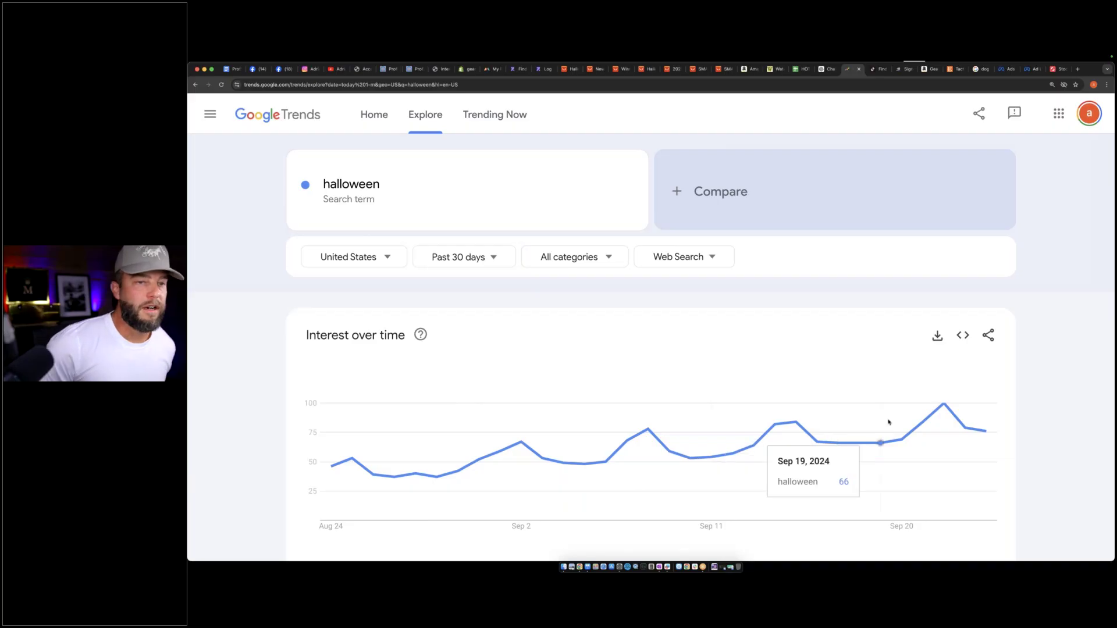
click(472, 253)
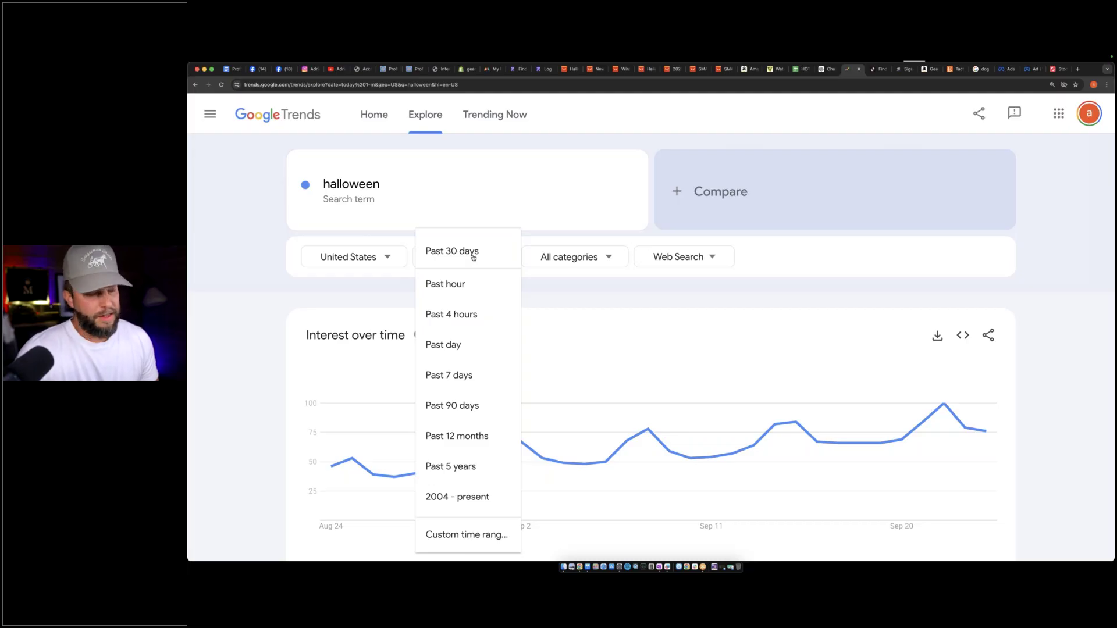
click(617, 145)
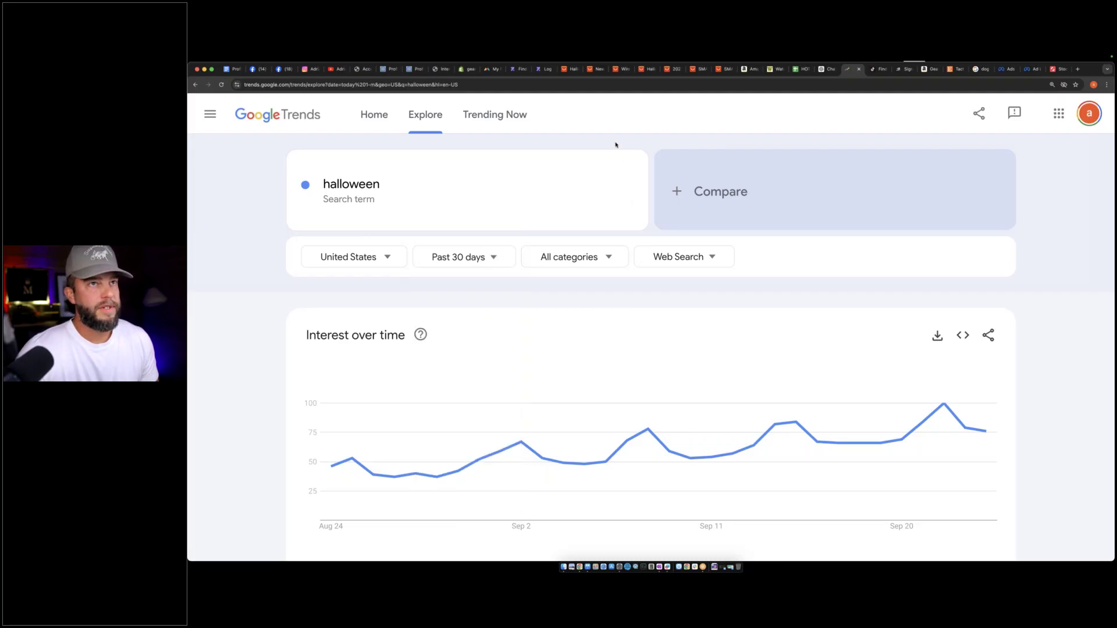
Open the TikTok results for halloween costume 2024, clear the search text and browse the costume videos
click(877, 70)
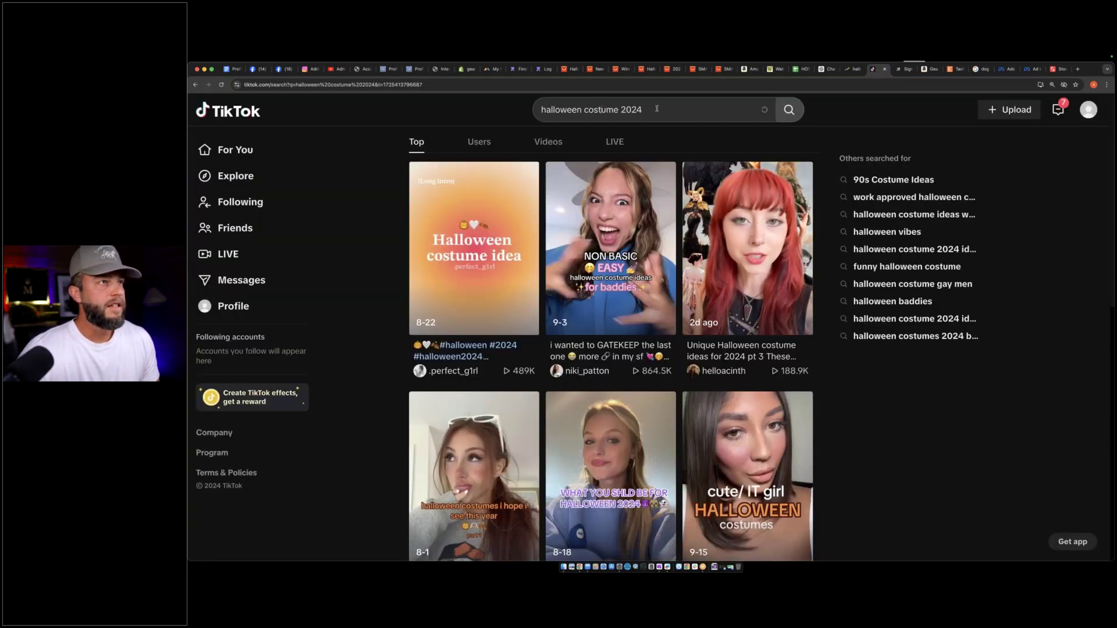
triple_click(656, 109)
key(BackSpace)
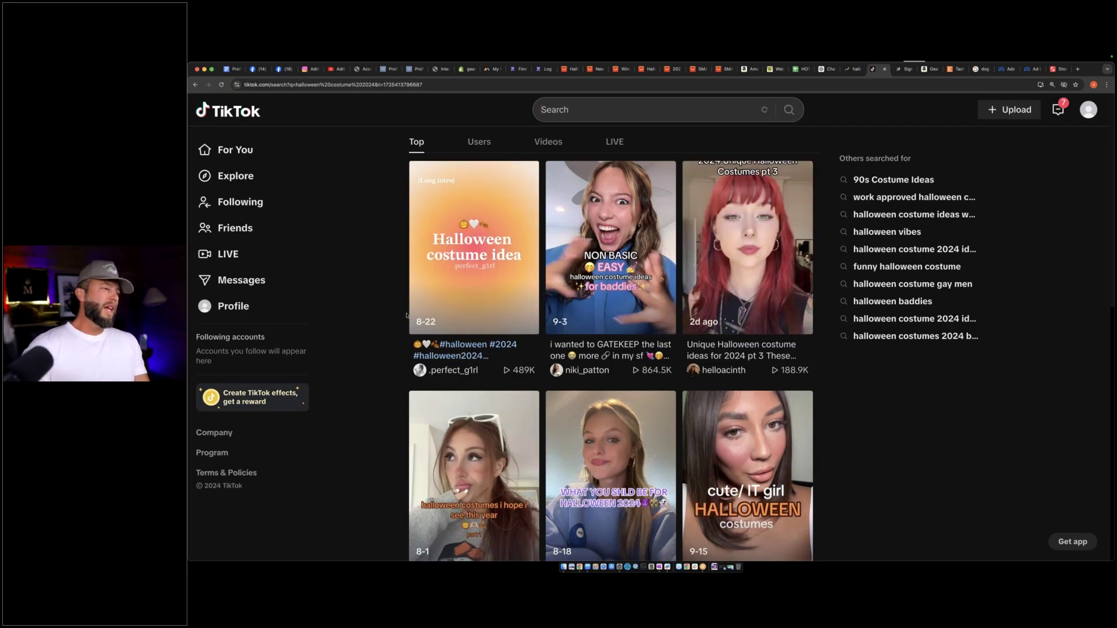
scroll(406, 315, down, 4)
scroll(406, 315, down, 4)
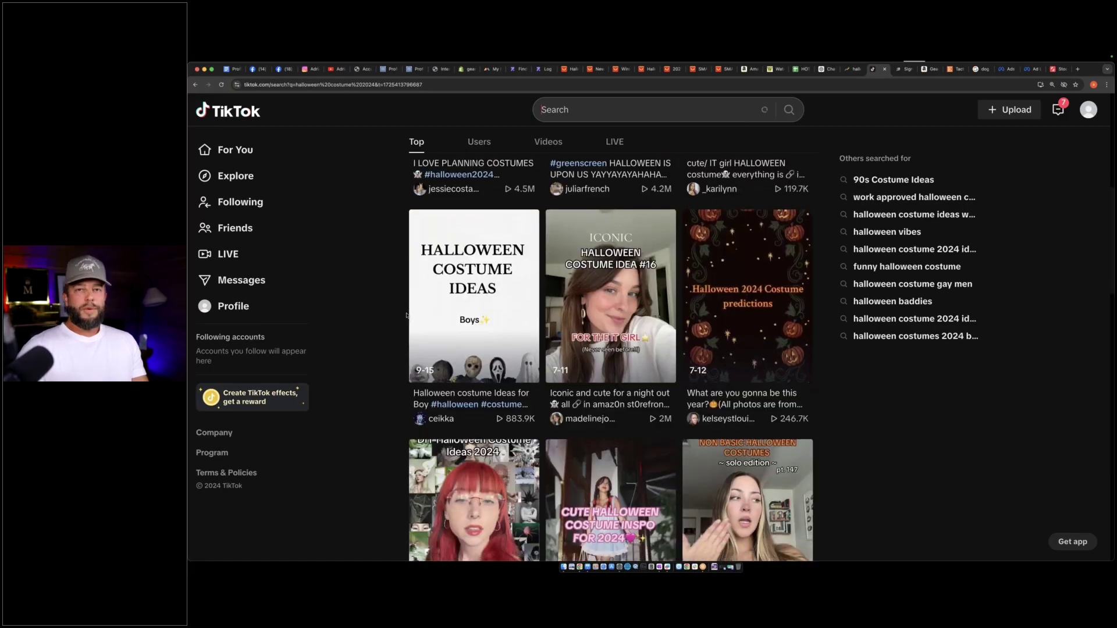
scroll(406, 315, down, 9)
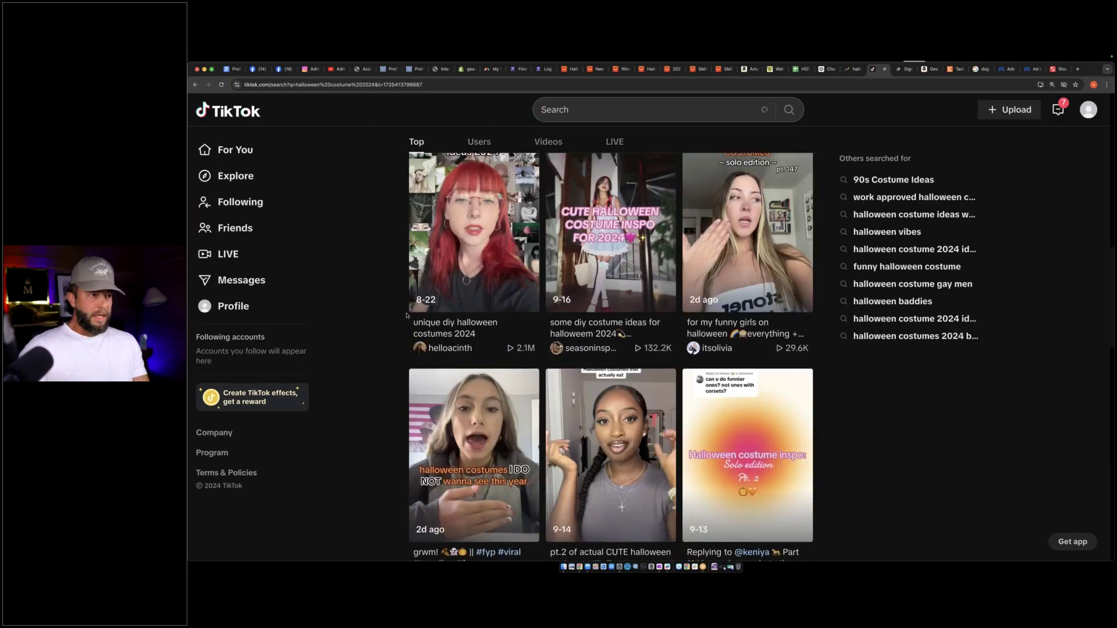
scroll(406, 316, down, 10)
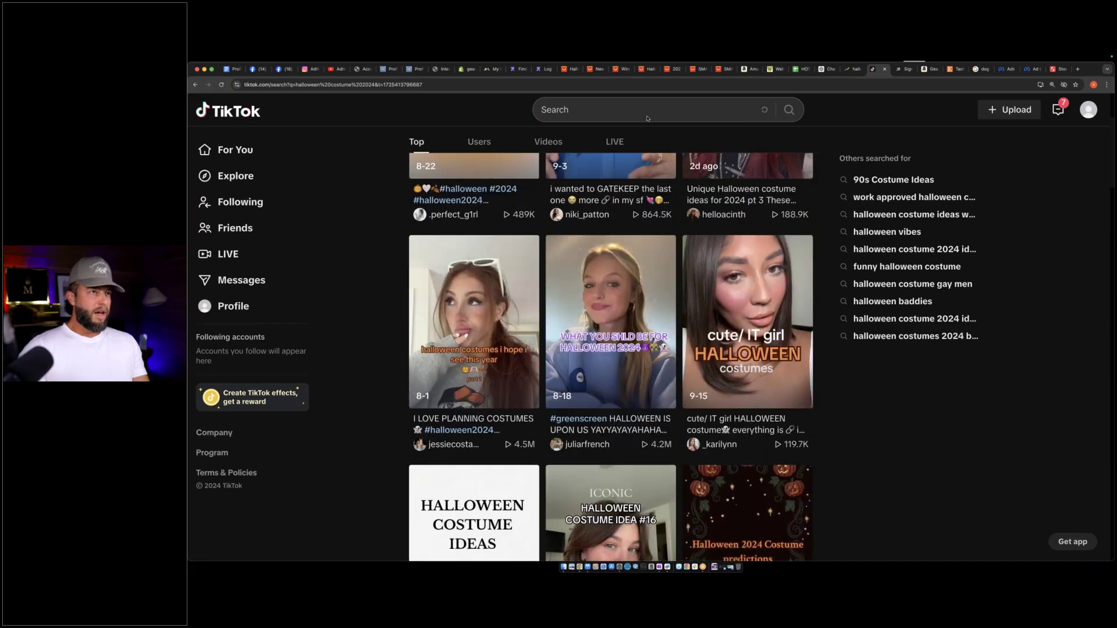
Return to the 2024 replay trainings page and play the September 3 replay "Halloween Made Me Buy It" with the sound muted
click(384, 69)
scroll(707, 326, up, 12)
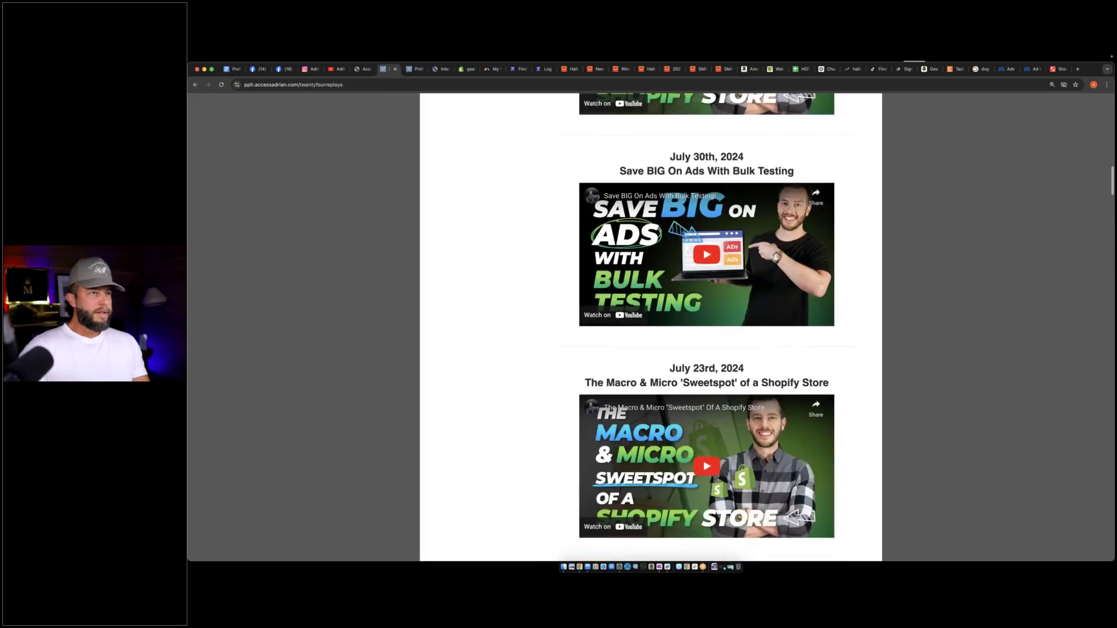
scroll(651, 326, up, 8)
click(707, 324)
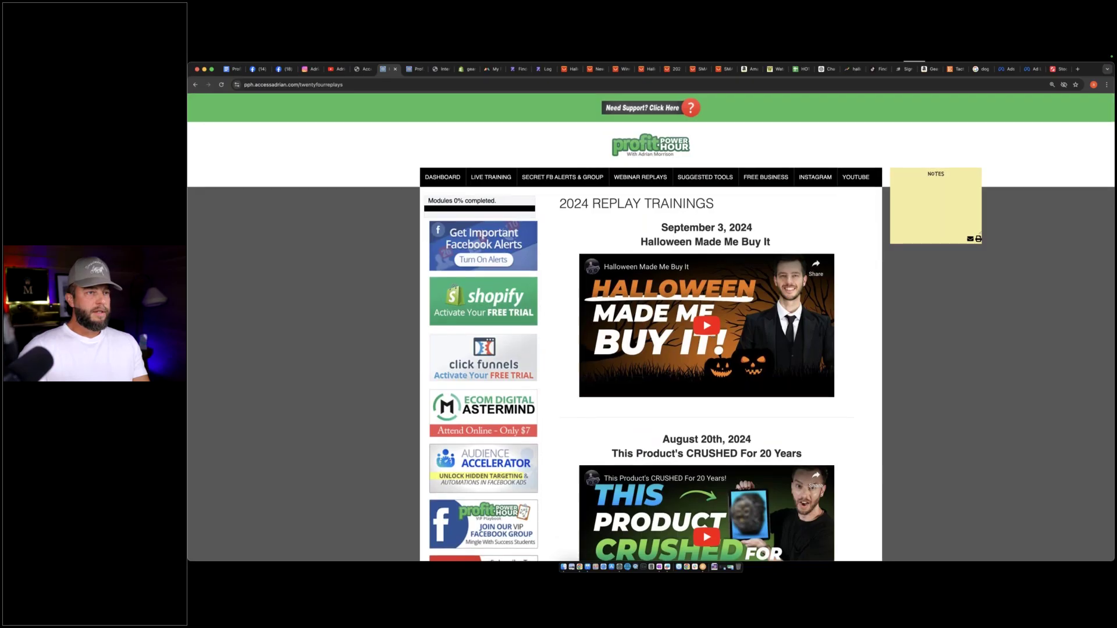
click(610, 389)
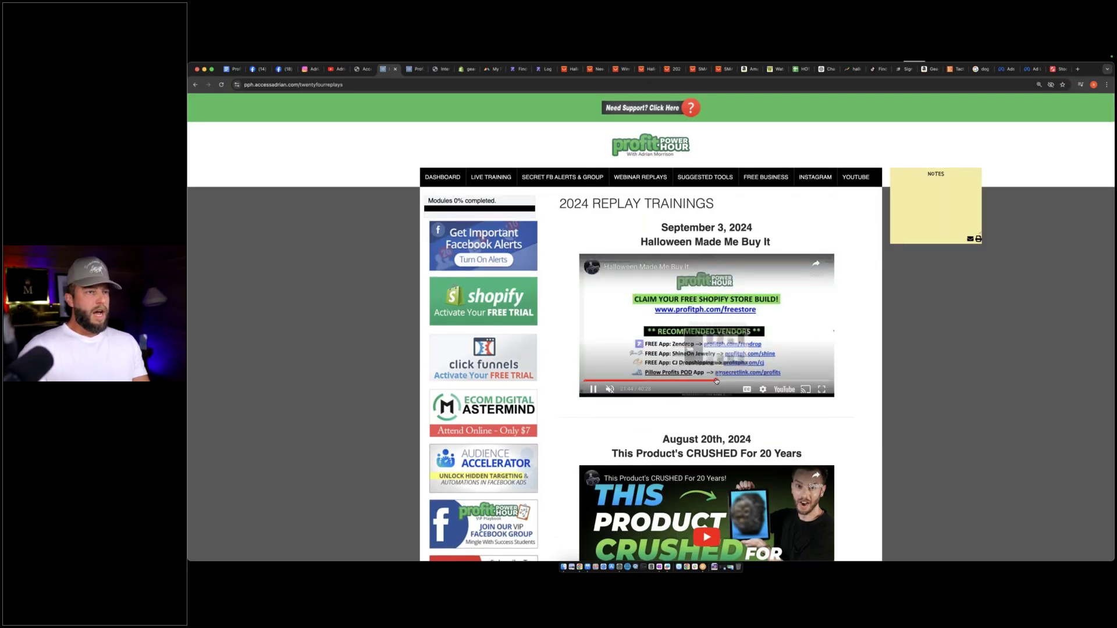
Skip through the Halloween replay to find the section showing TikTok videos, at about 26:49
click(716, 381)
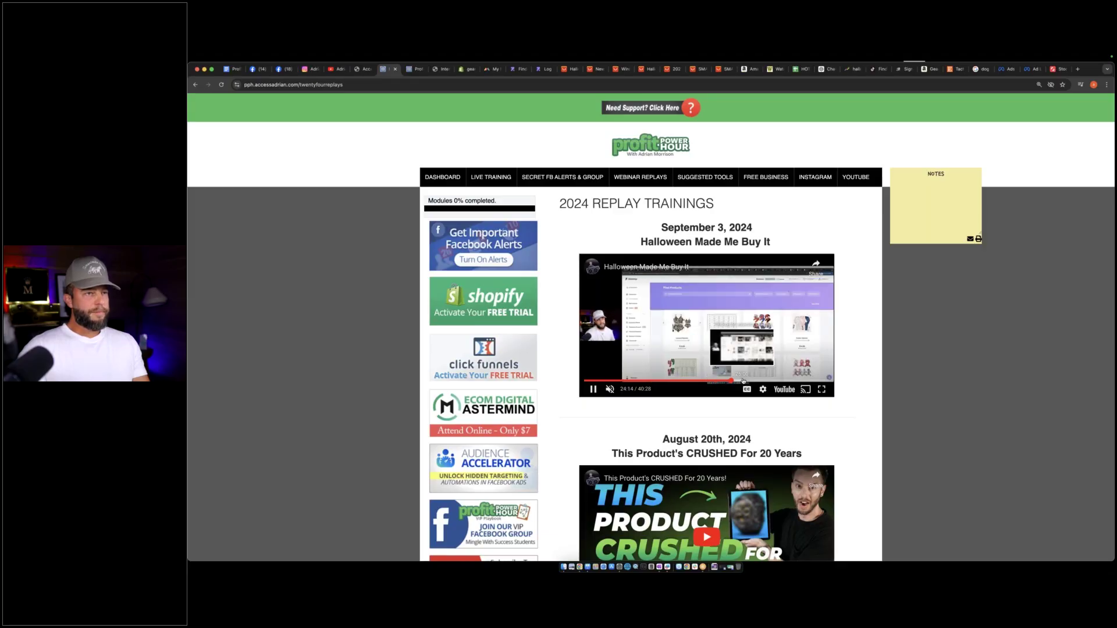
click(743, 382)
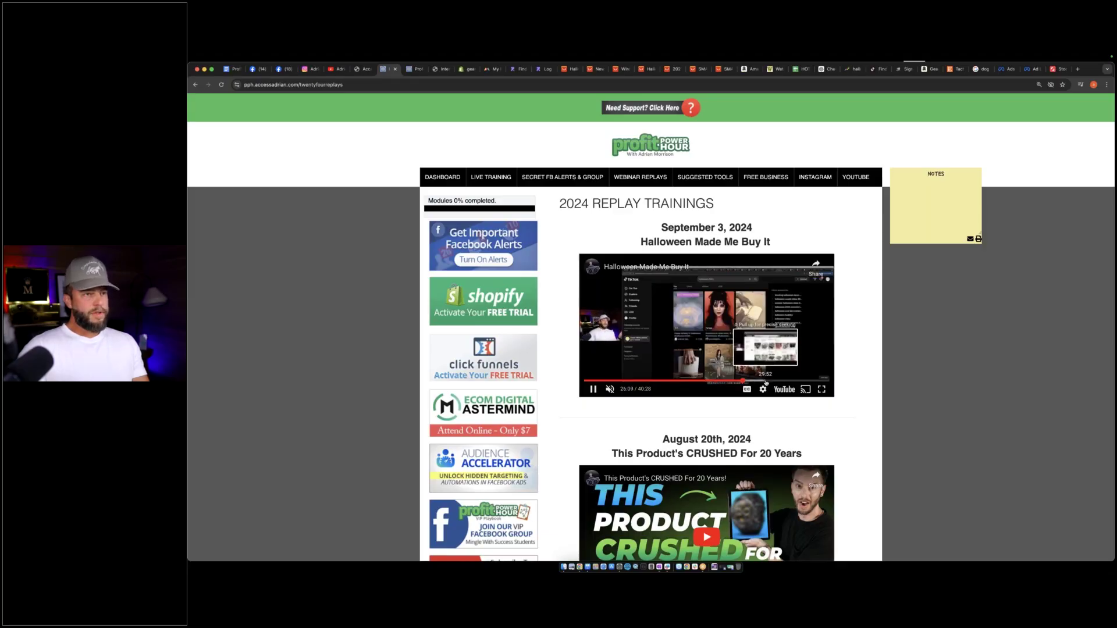
click(765, 381)
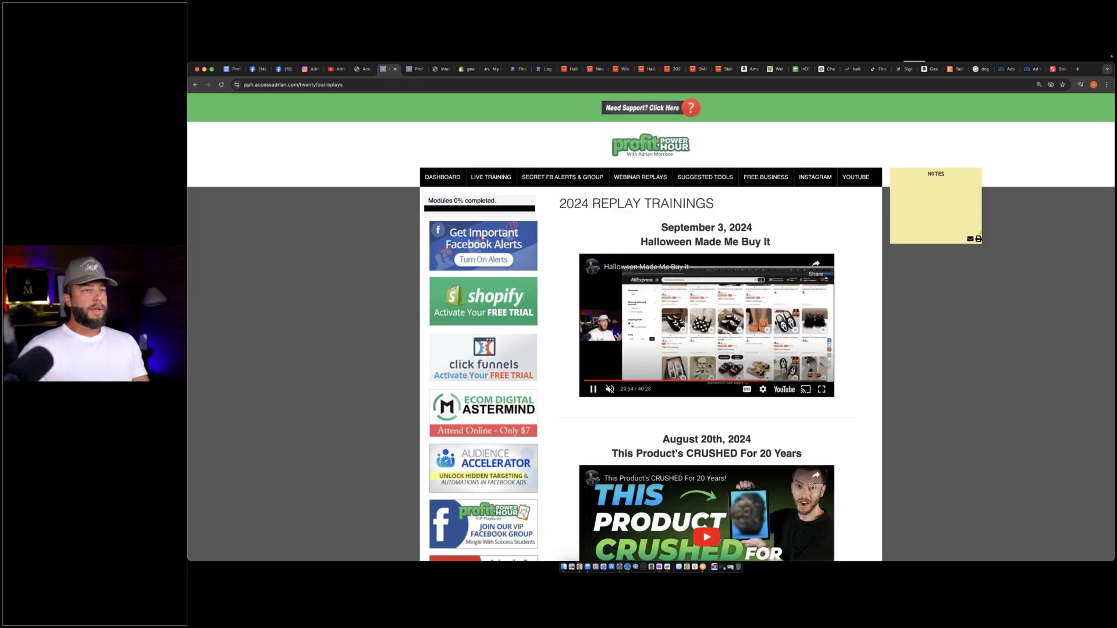
click(778, 381)
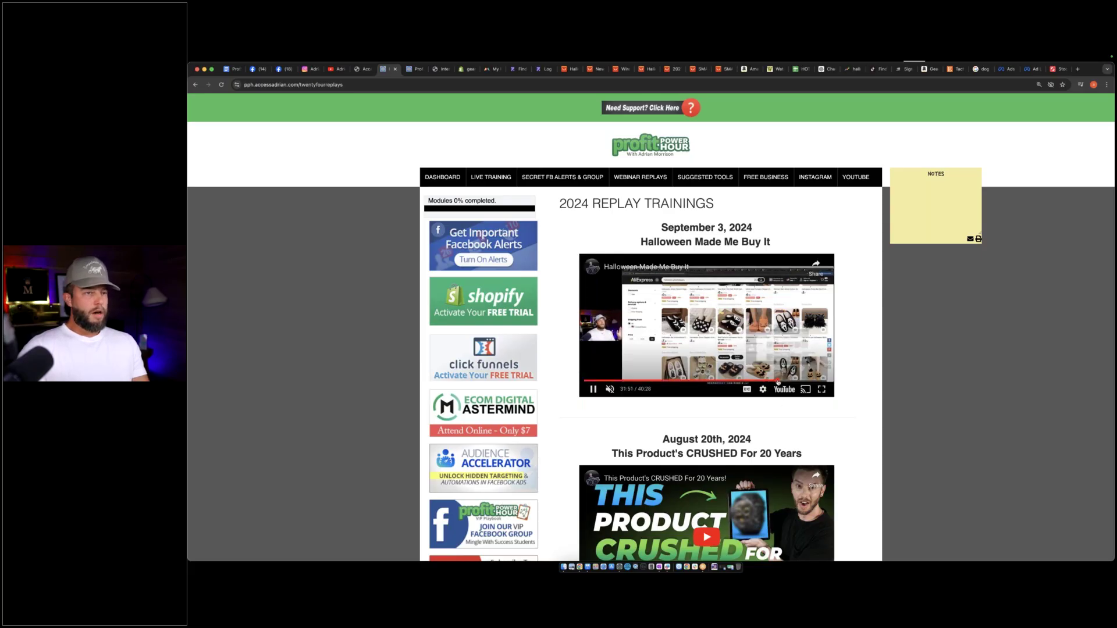
click(790, 381)
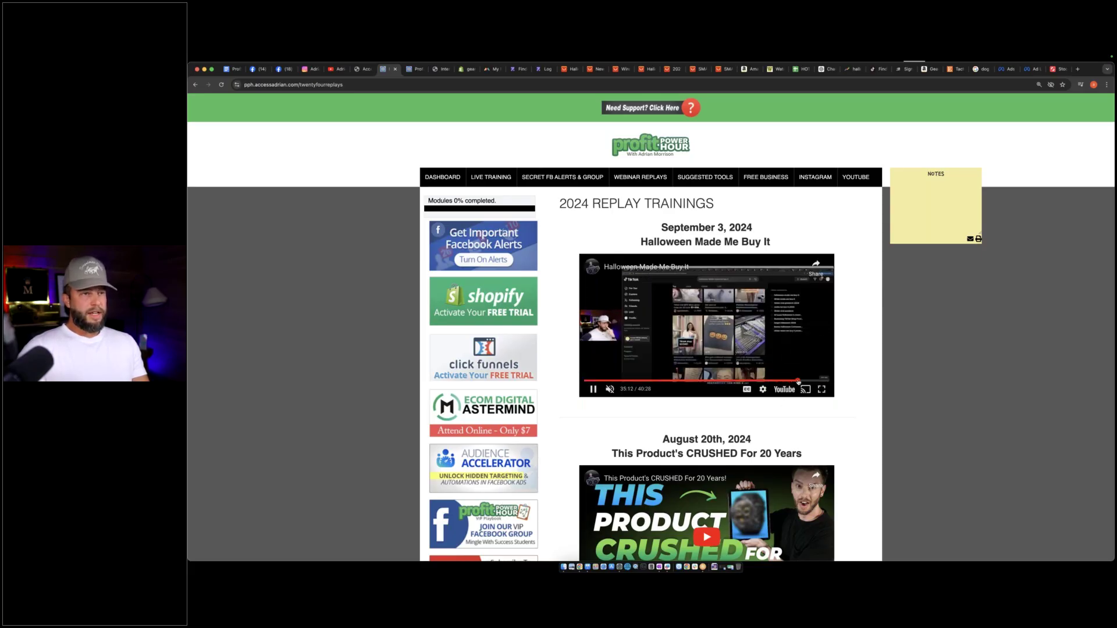
click(797, 381)
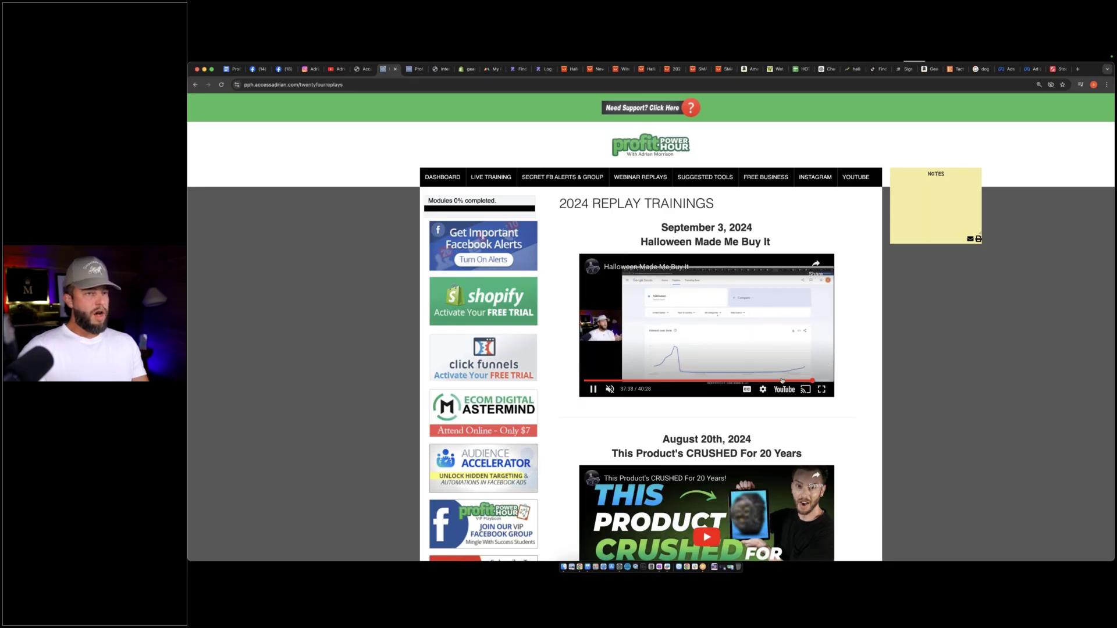
click(781, 381)
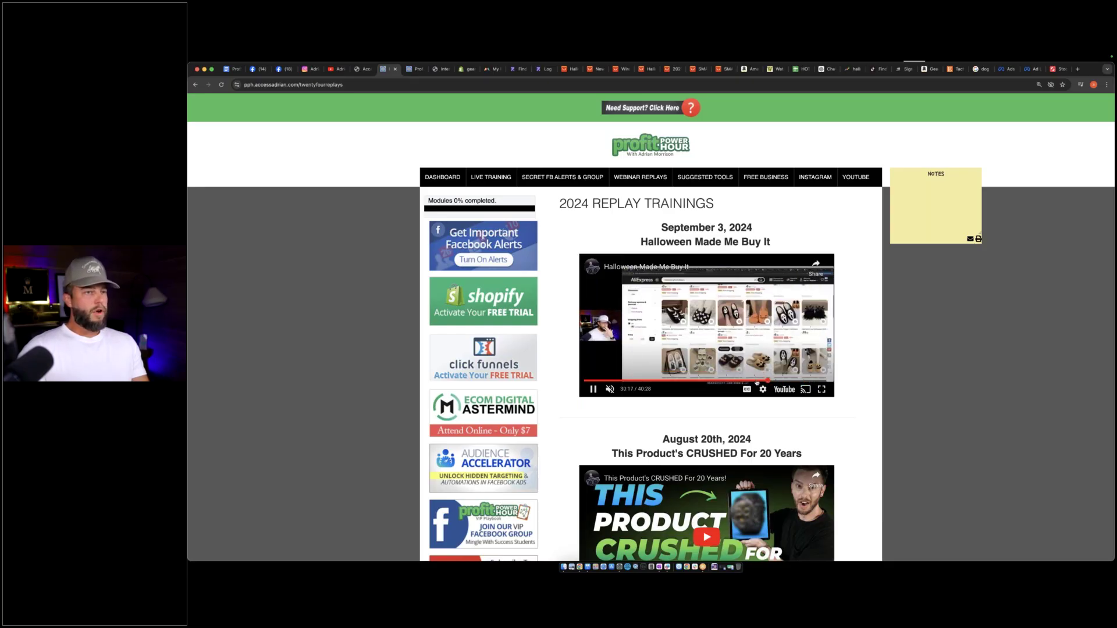
click(750, 381)
click(748, 381)
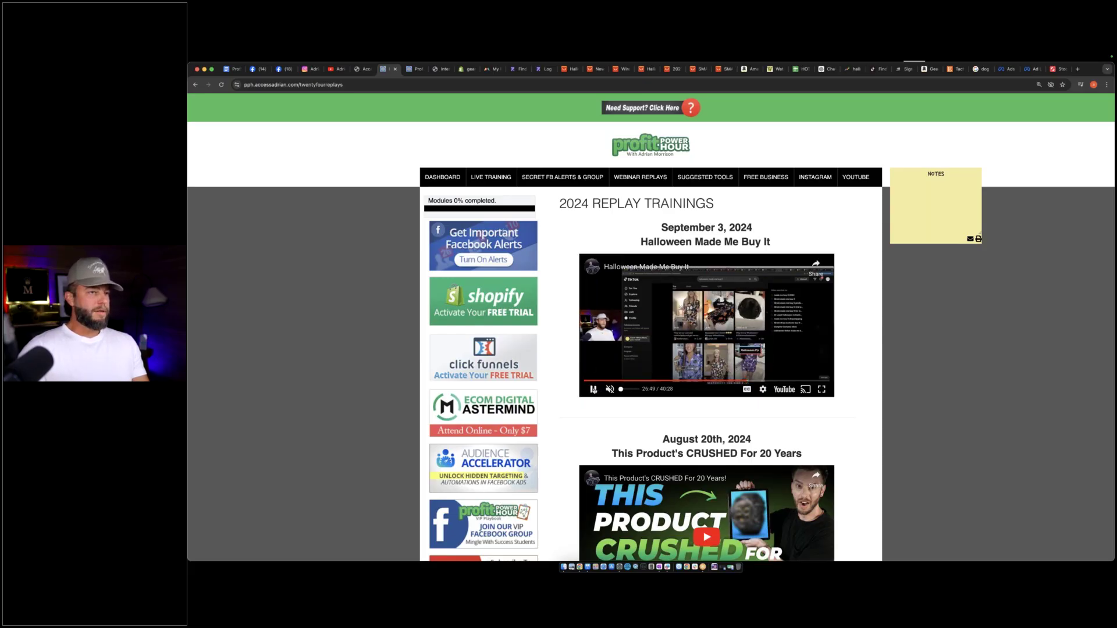
Watch the Halloween replay's TikTok section in full screen from 26:49 to about 27:19, then return to the page view and pause
click(598, 389)
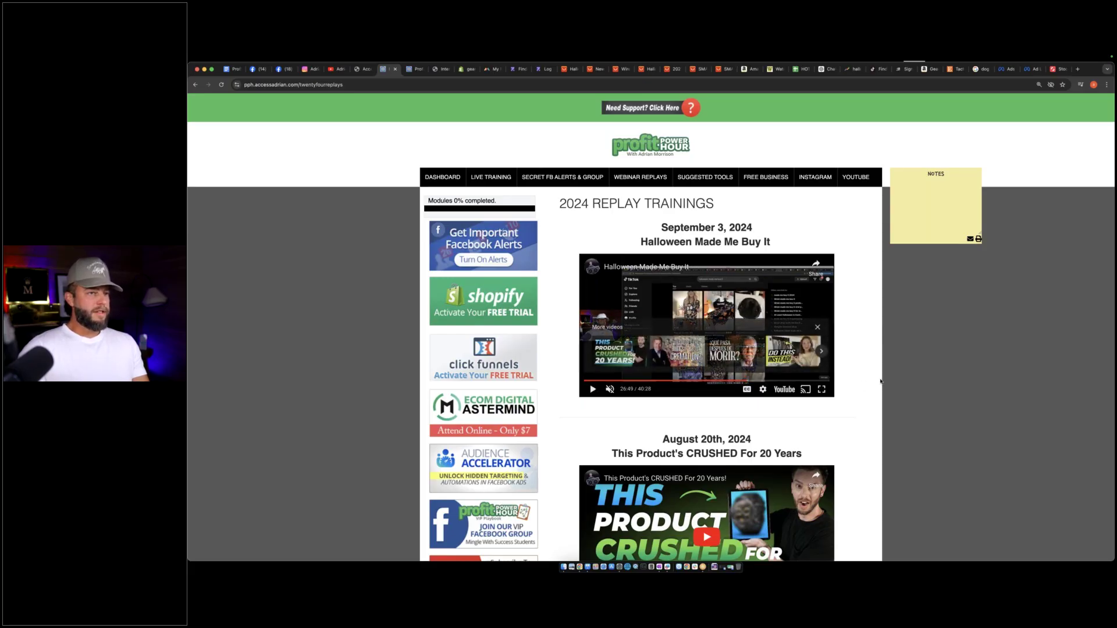
click(818, 328)
click(821, 389)
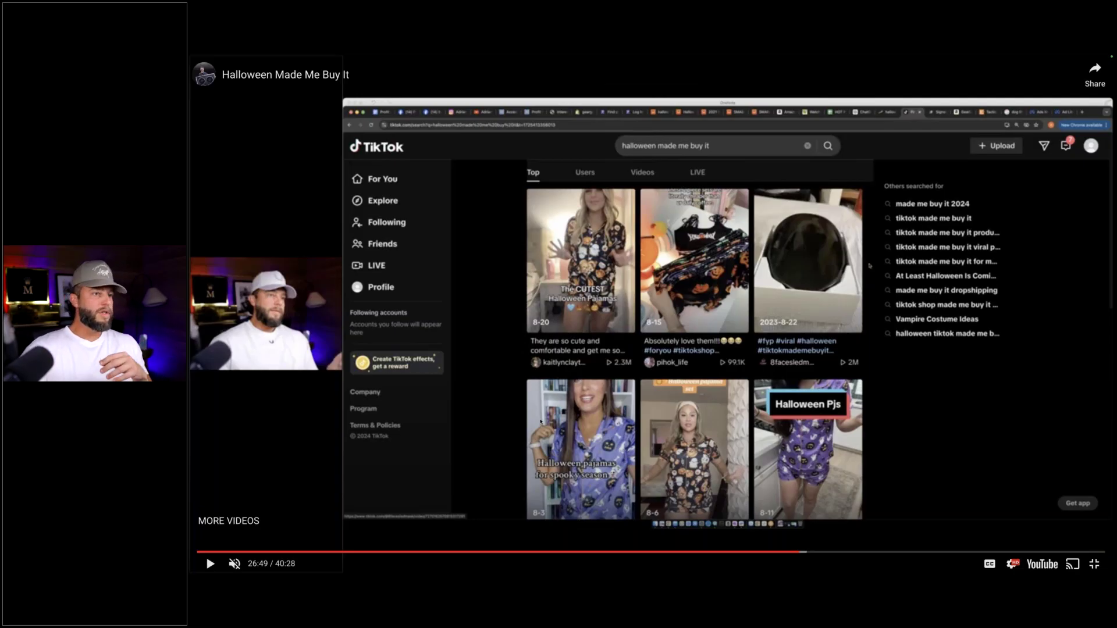
click(210, 565)
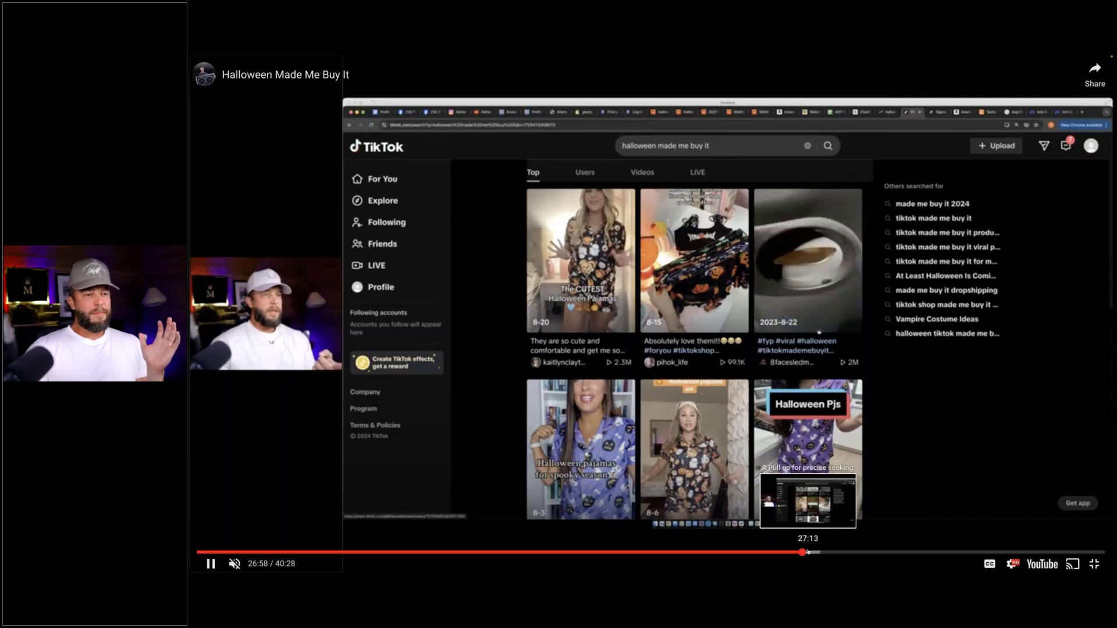
click(815, 552)
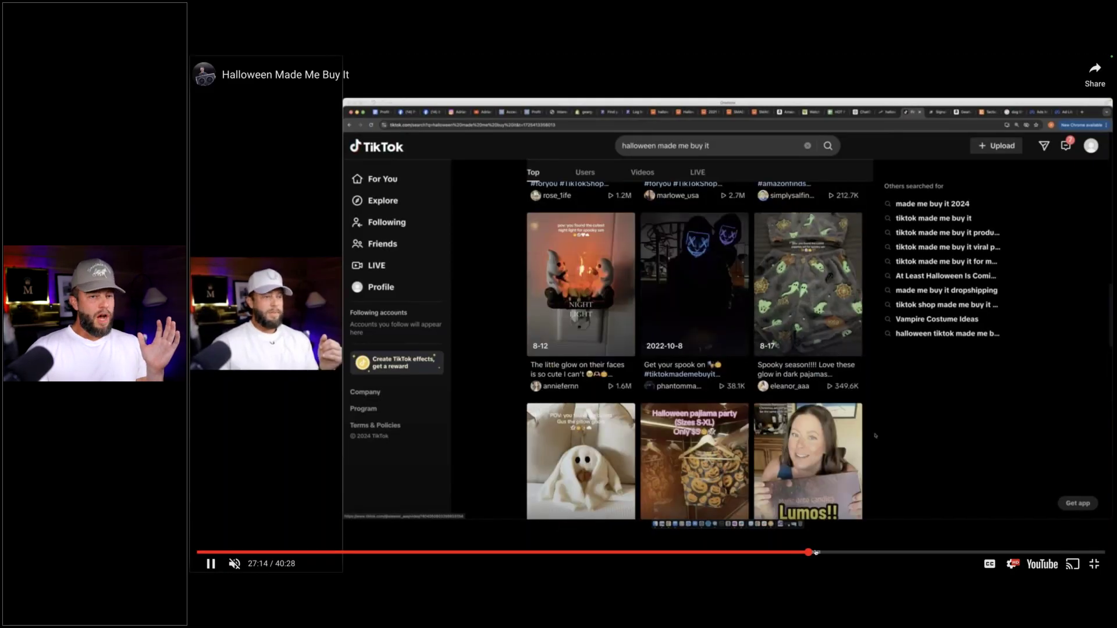
click(1094, 564)
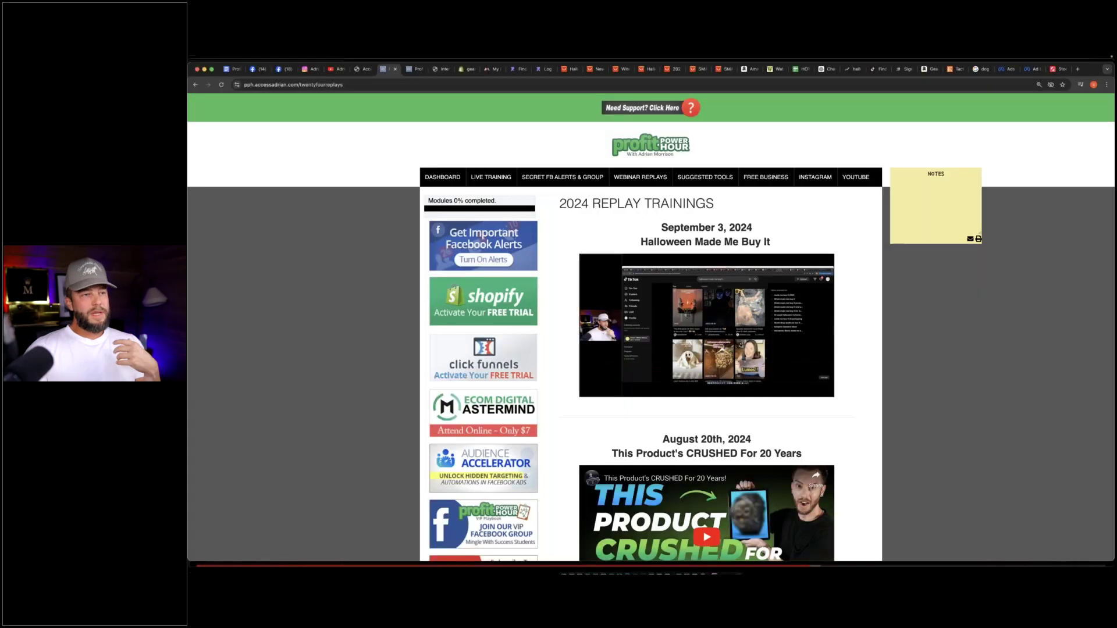
click(593, 389)
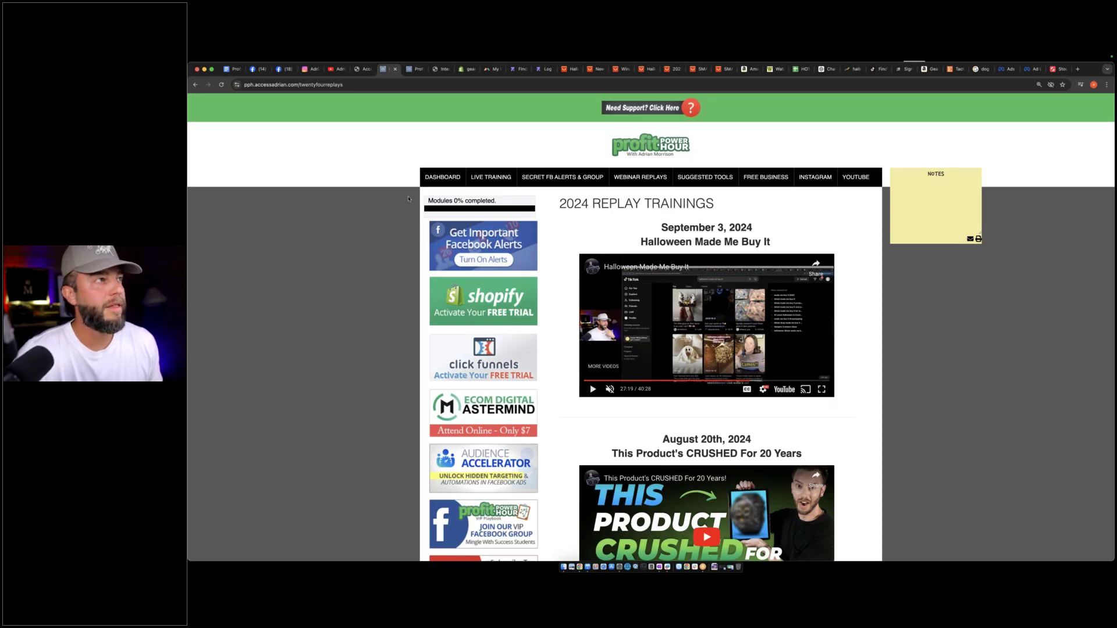
Switch to the Shopify admin, open Printful from the store's installed apps and look over its dashboard
click(461, 70)
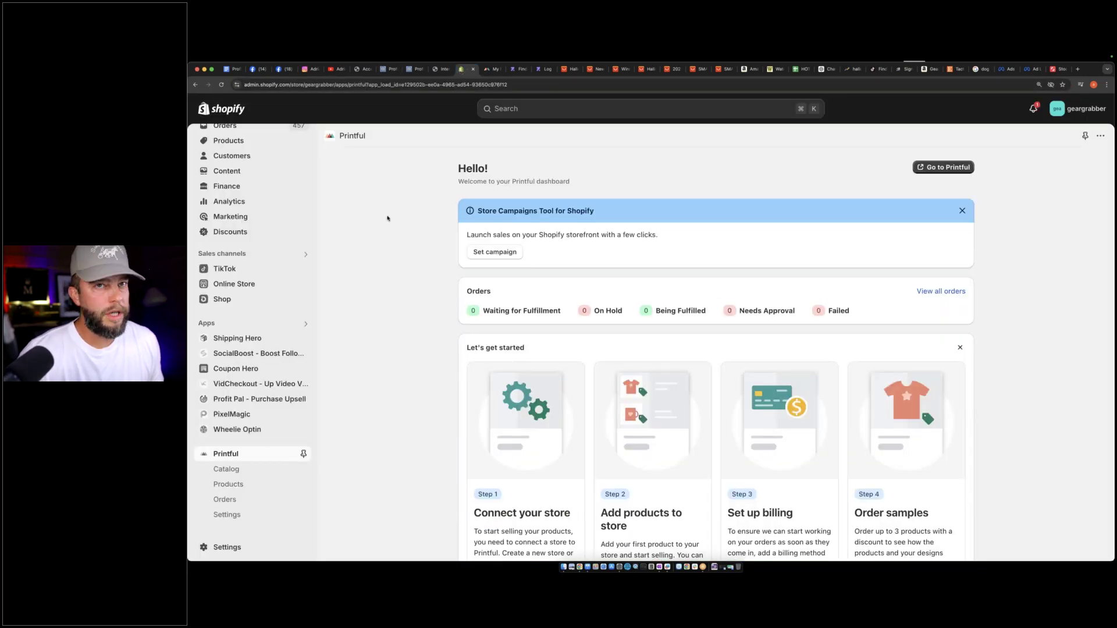
scroll(414, 178, down, 3)
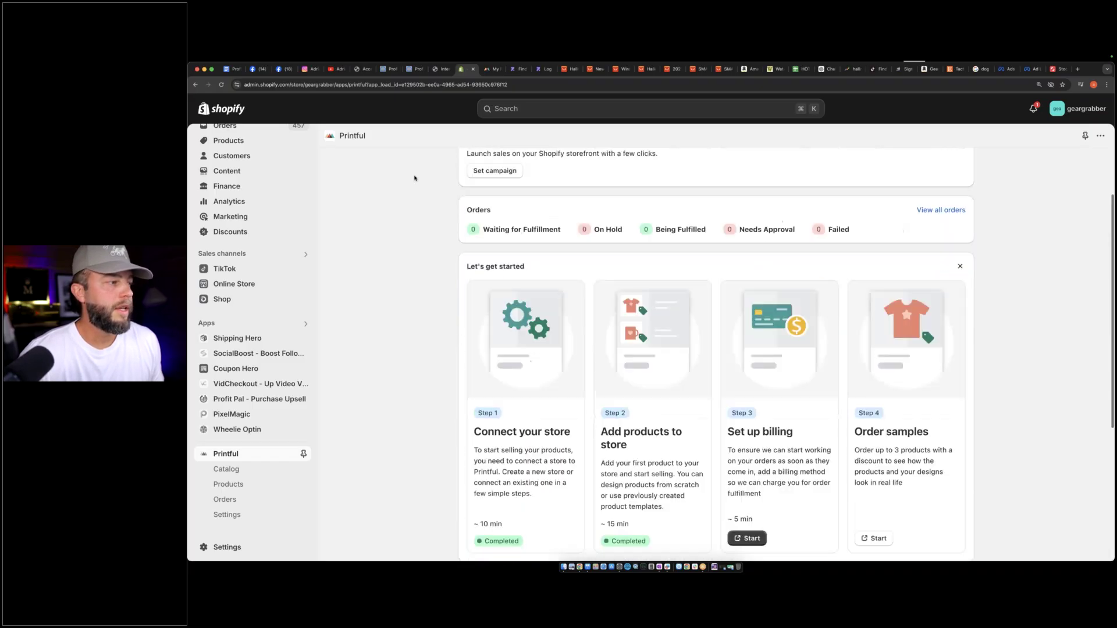
scroll(414, 180, up, 3)
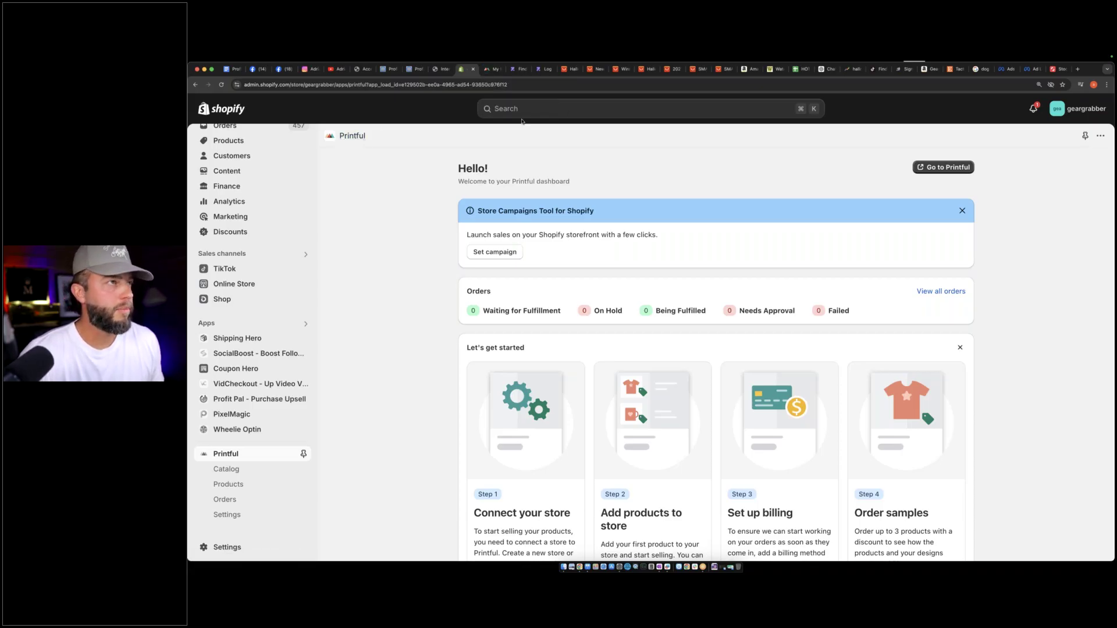
click(598, 111)
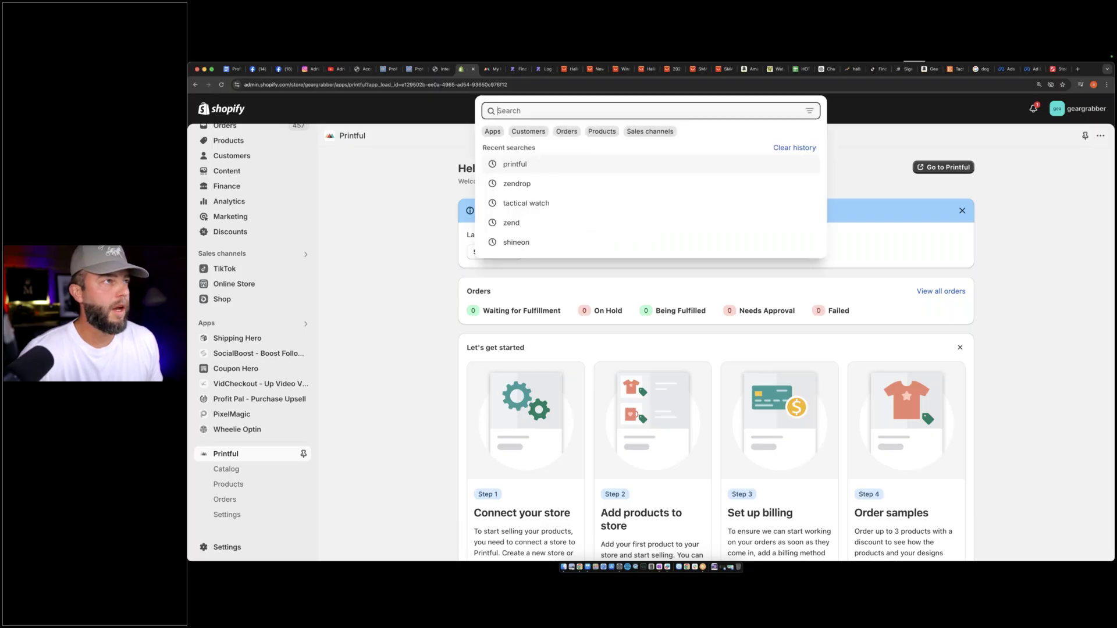
click(492, 132)
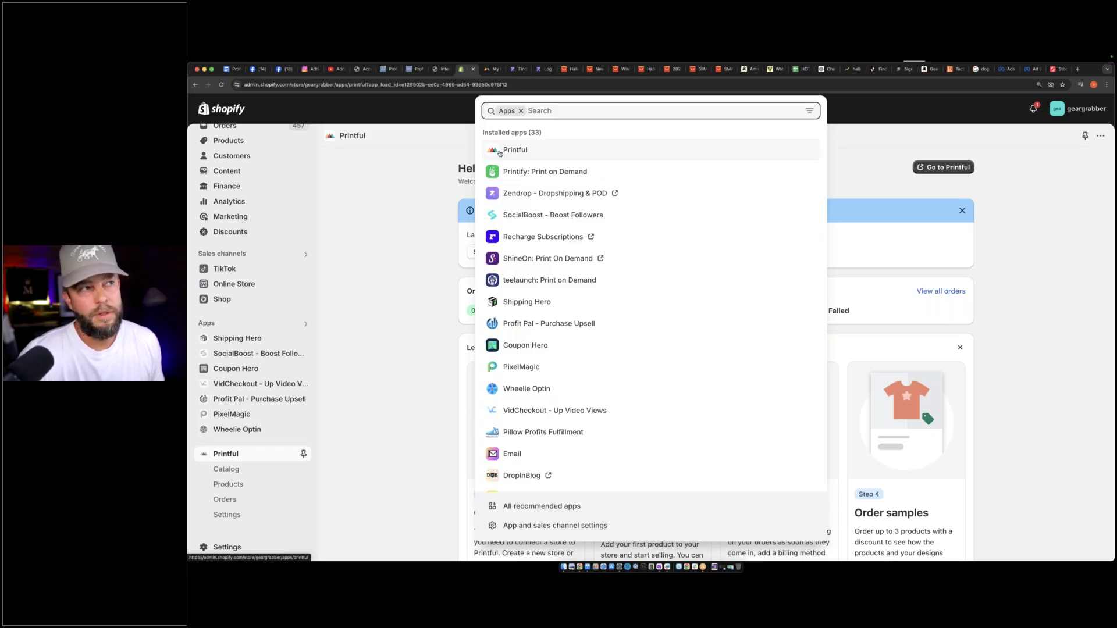
click(521, 153)
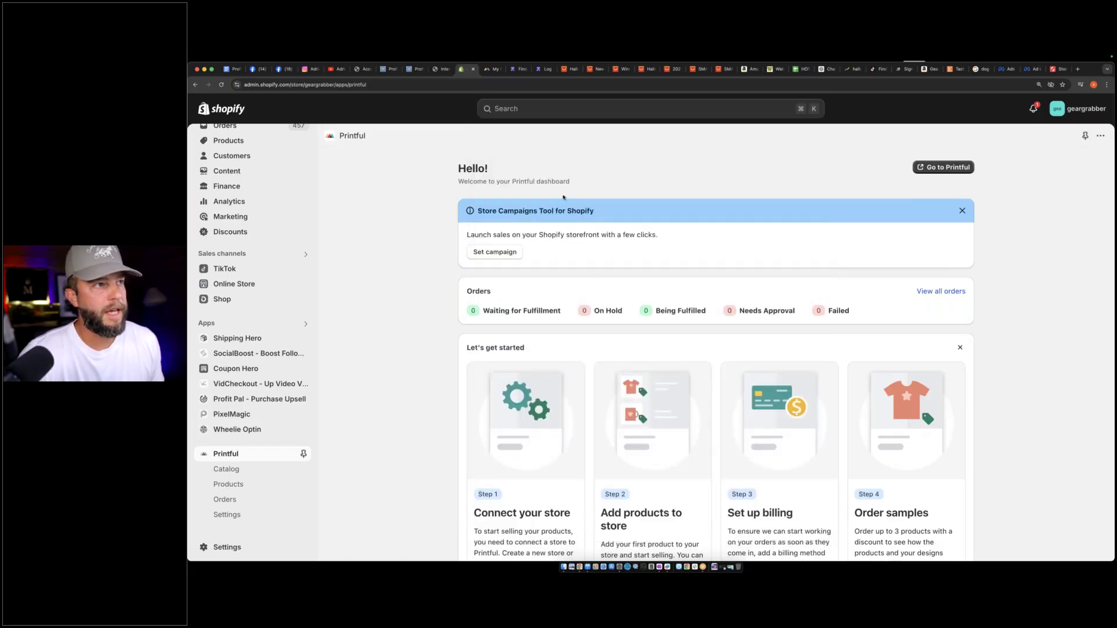
scroll(563, 196, down, 5)
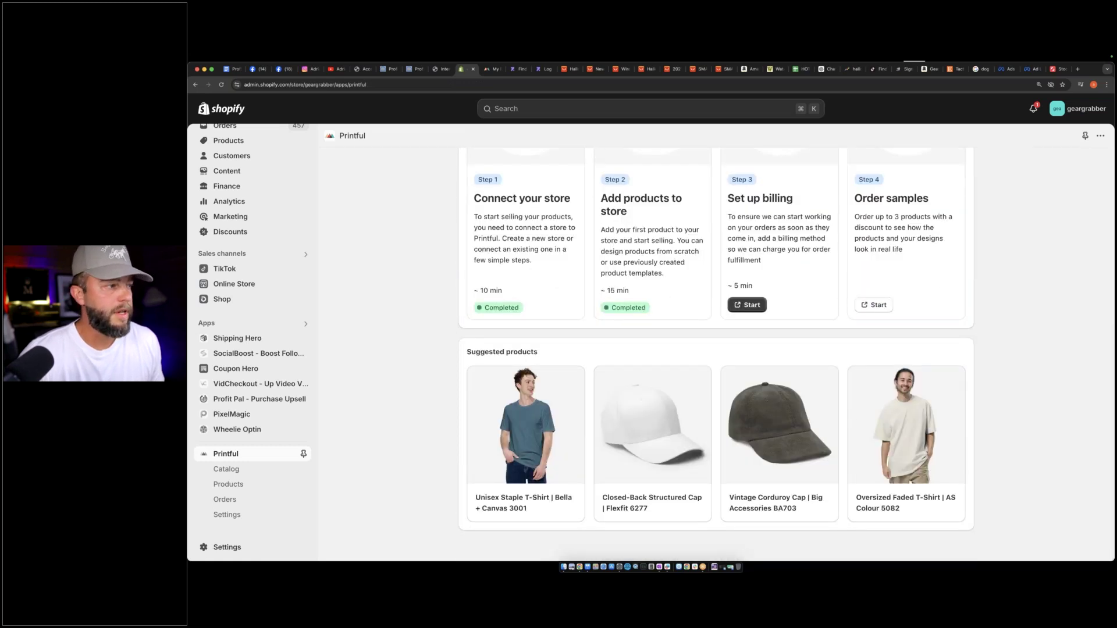
scroll(715, 349, up, 5)
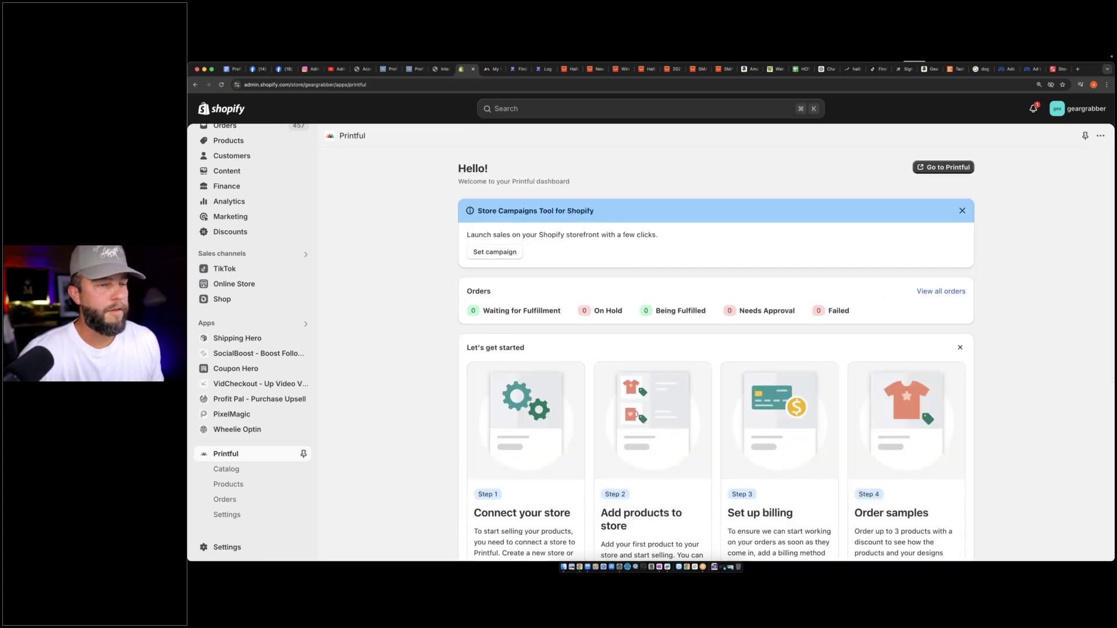
Go to the Printful site from its Shopify dashboard, open the product catalog and enlarge the page view
click(944, 167)
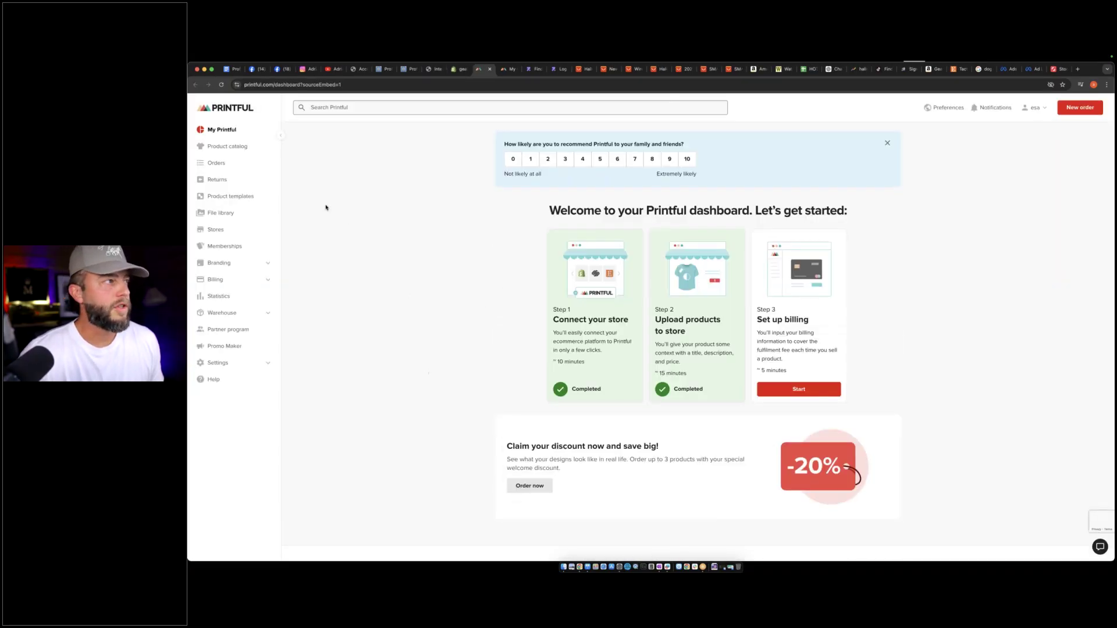
click(227, 147)
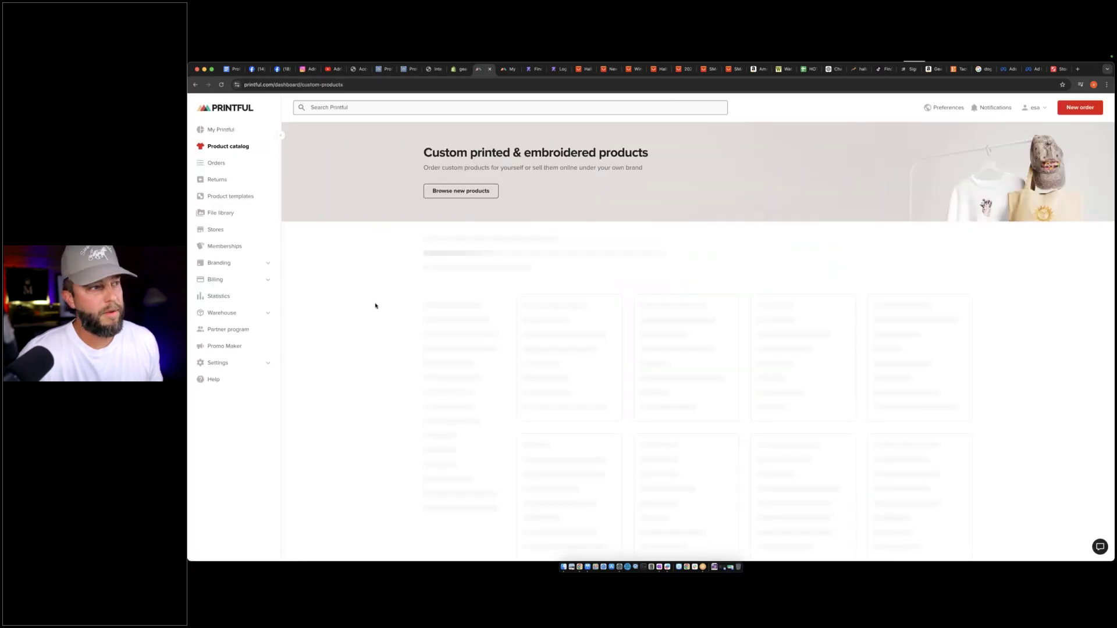
key(super+equal)
key(super+equal)
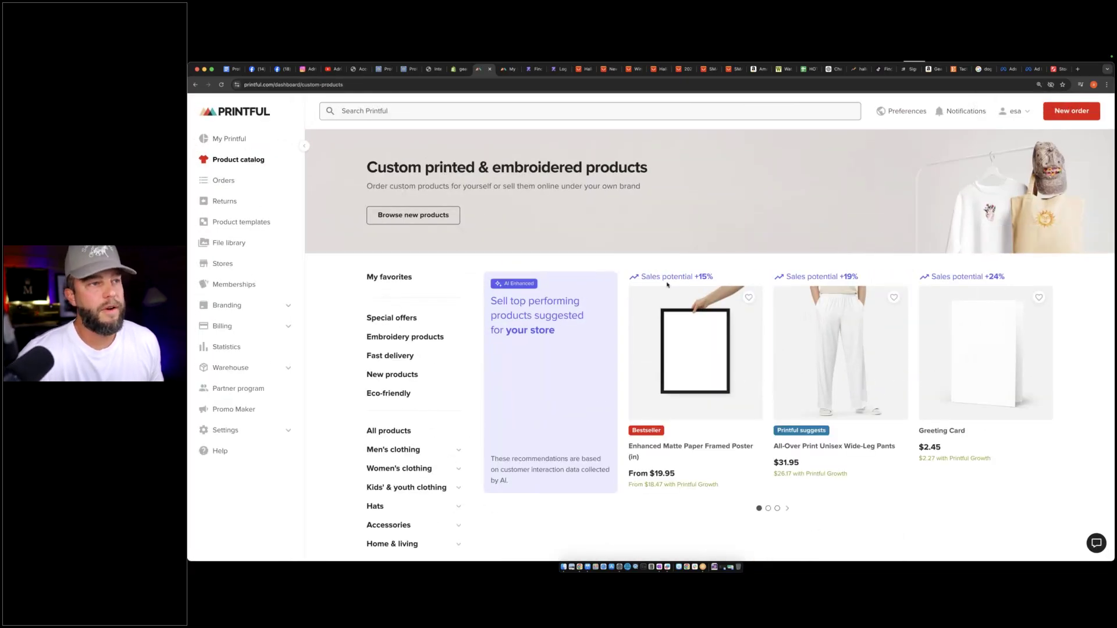
Examine the Printful catalog's product categories, newest arrivals and Discover more collections
scroll(760, 280, down, 5)
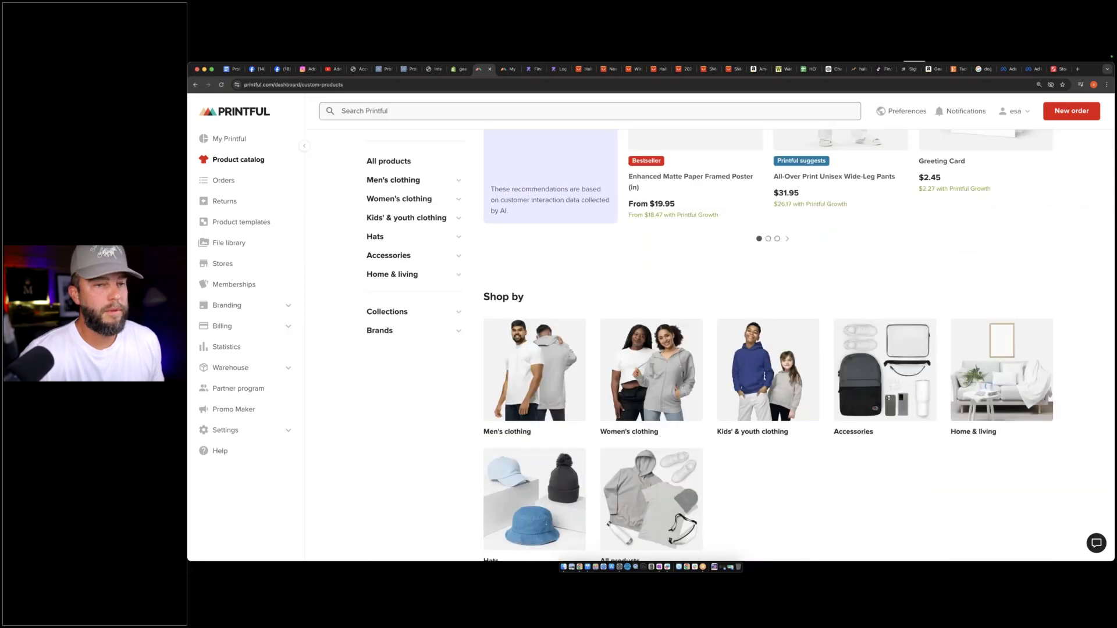
scroll(768, 343, down, 10)
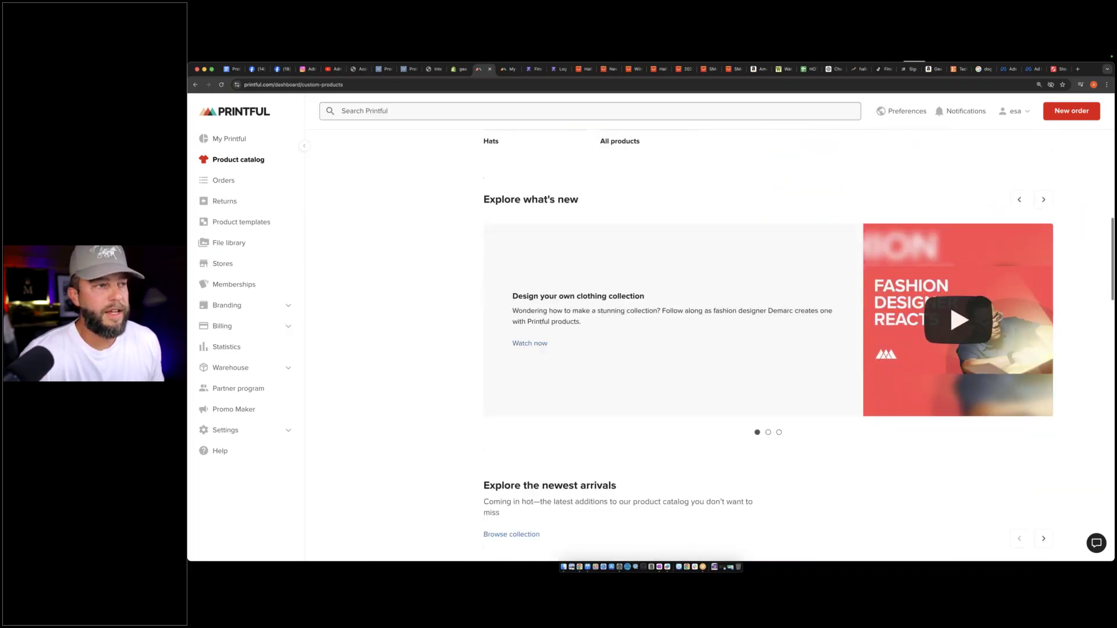
scroll(523, 364, down, 2)
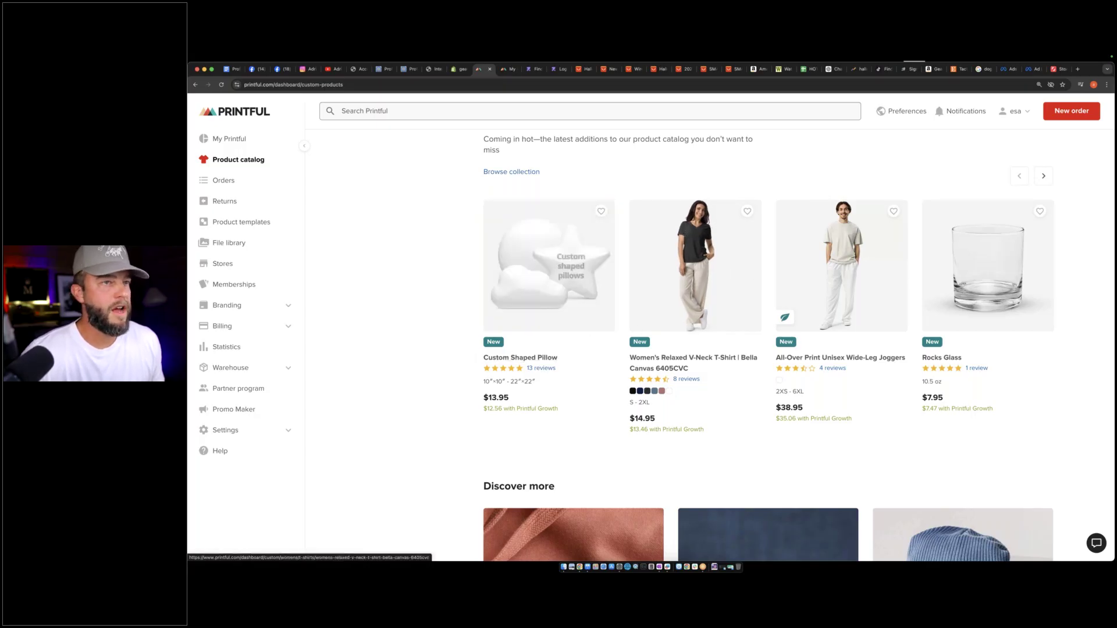
scroll(798, 349, down, 5)
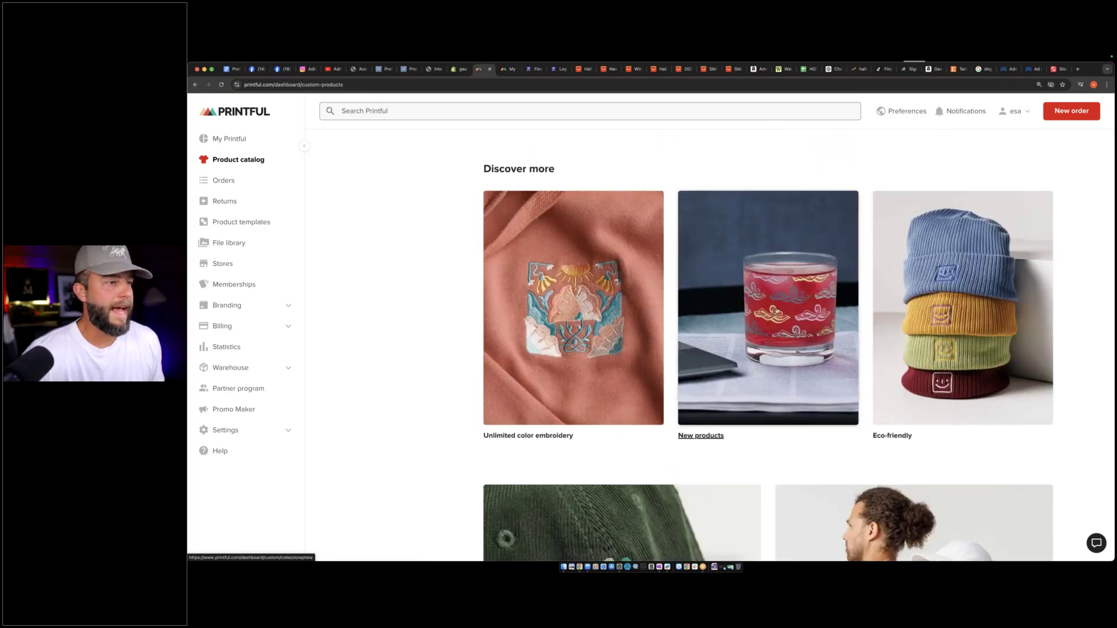
scroll(776, 311, down, 12)
scroll(710, 344, up, 15)
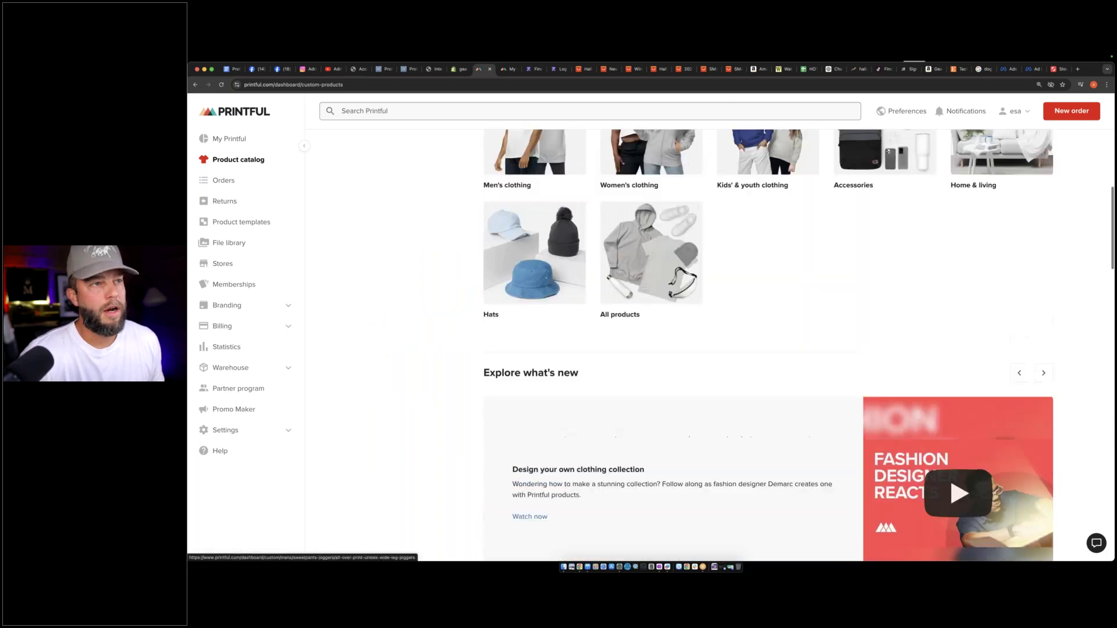
scroll(840, 349, up, 10)
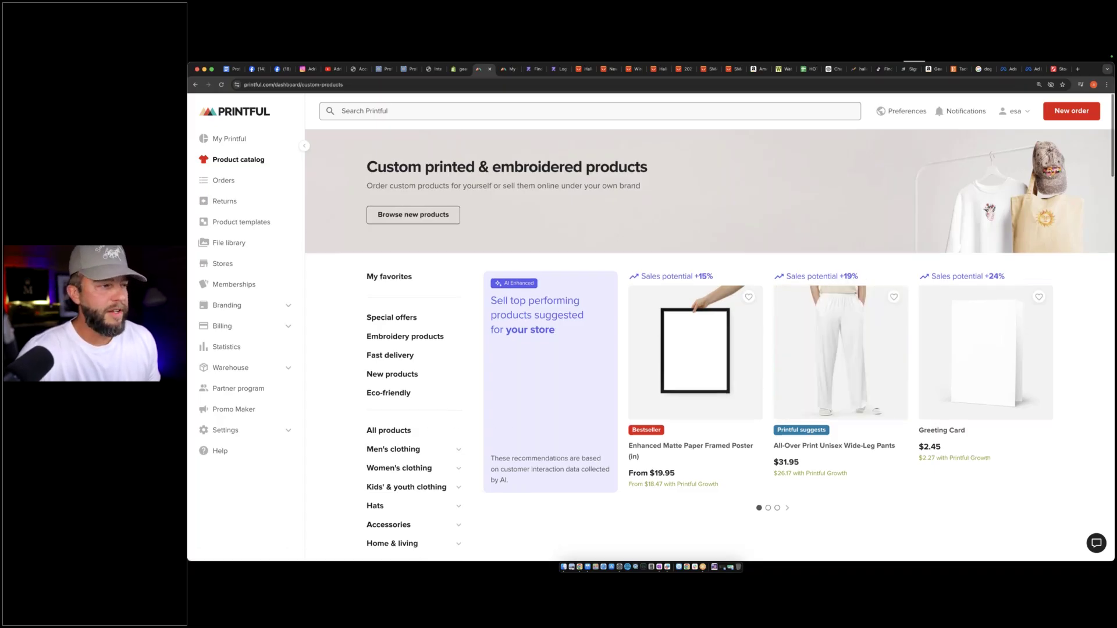
Expand the Men's clothing and Accessories categories in the catalog and review their product types
scroll(438, 346, down, 3)
click(439, 345)
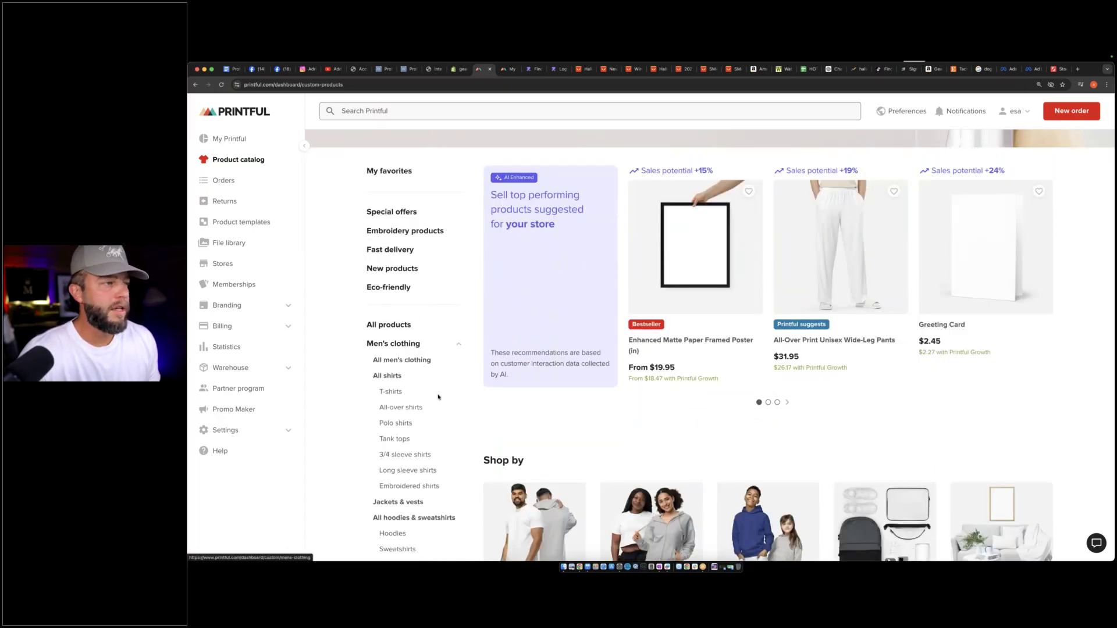
scroll(434, 402, down, 3)
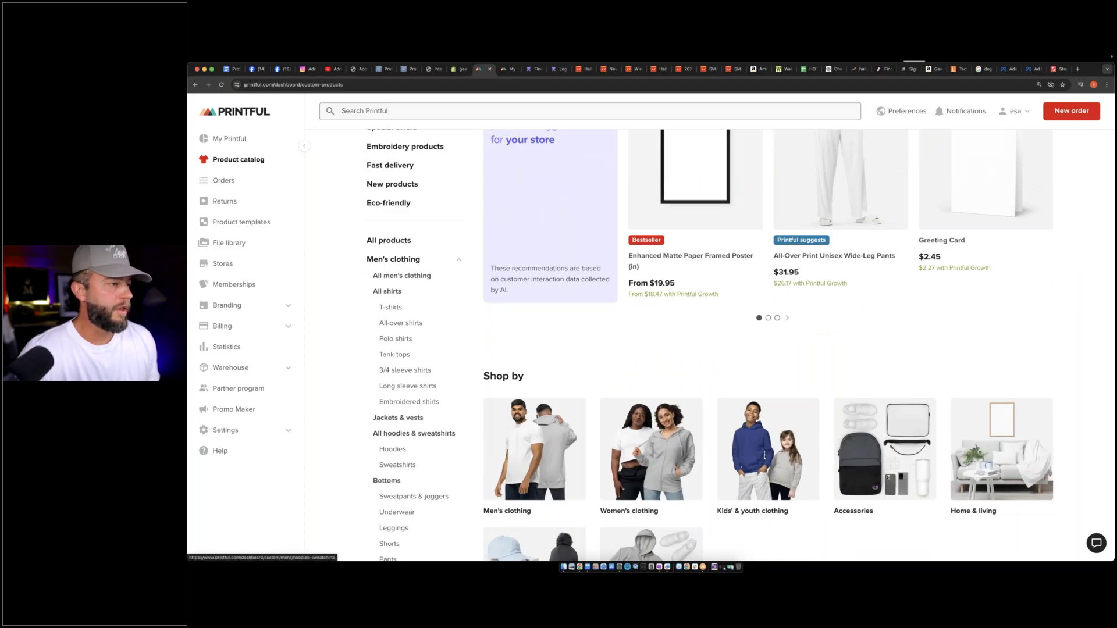
scroll(423, 442, down, 5)
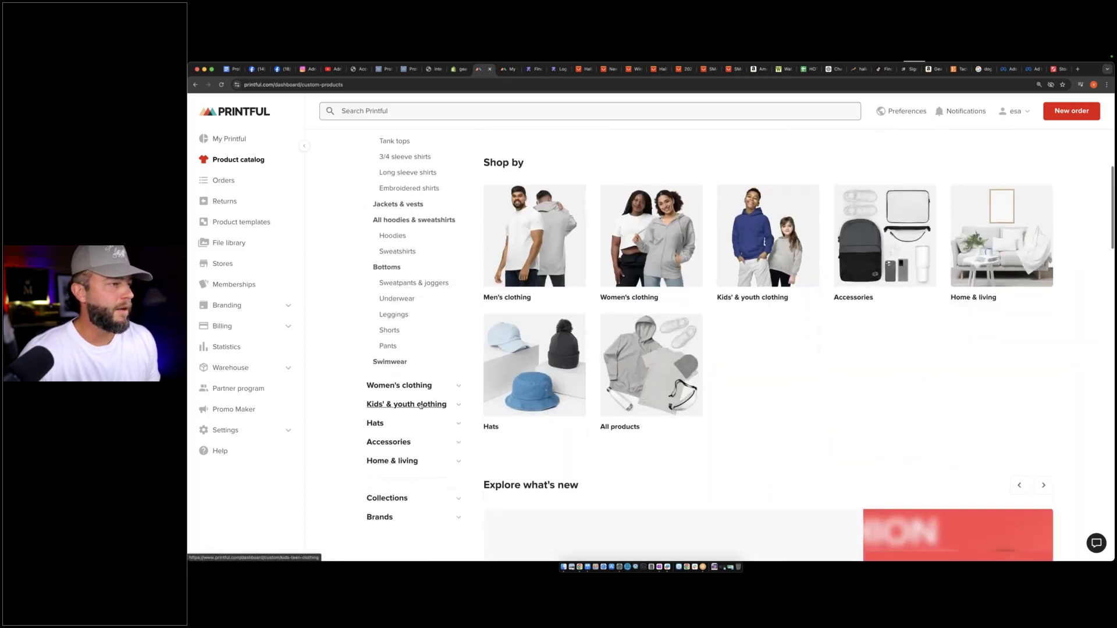
click(389, 443)
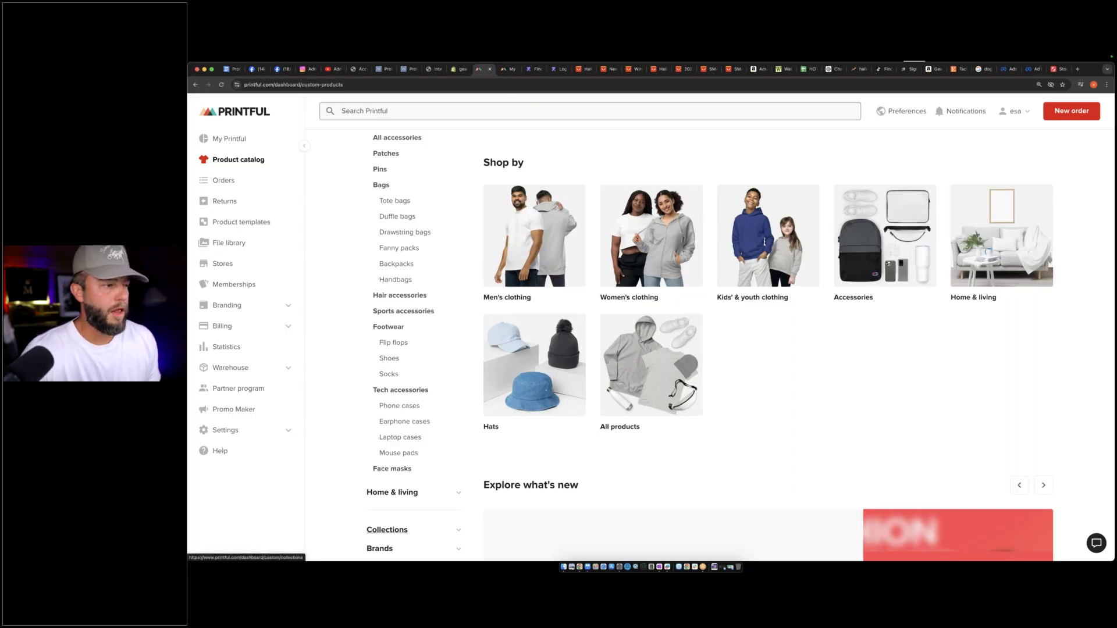
scroll(403, 471, down, 5)
scroll(402, 470, up, 8)
scroll(821, 376, up, 4)
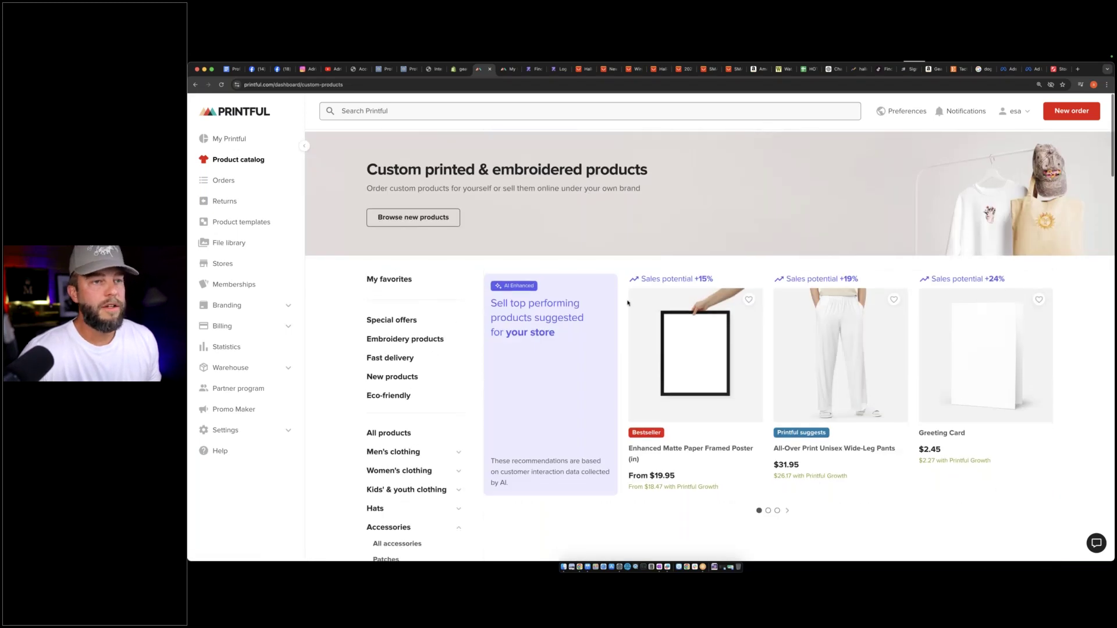
Open the All-Over Print Unisex Wide-Leg Pants product and view its plain white mockup photos
click(821, 375)
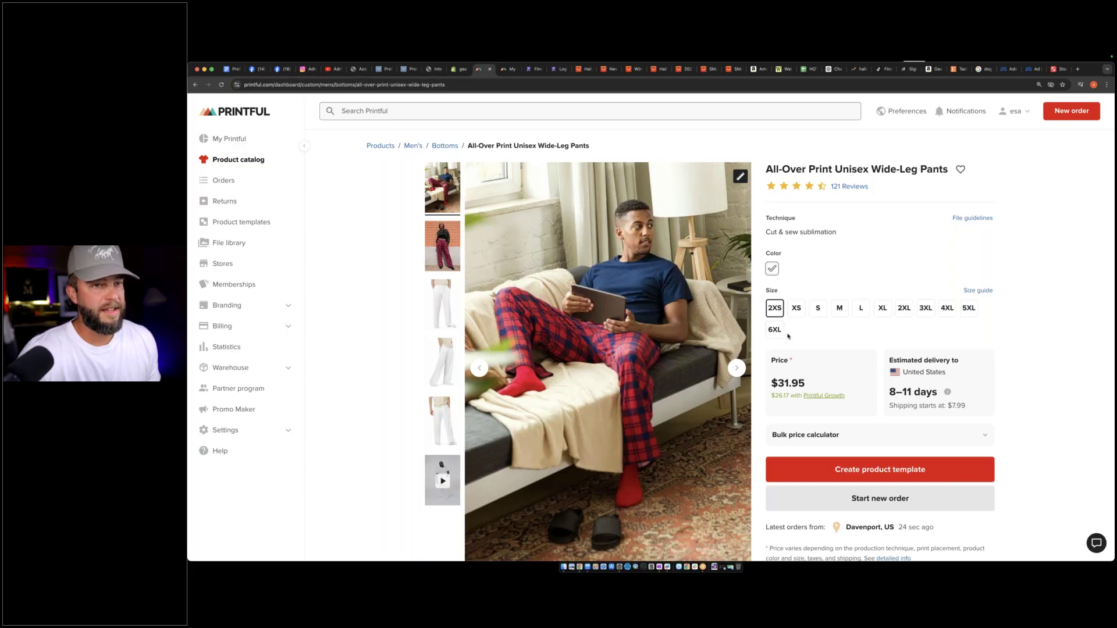
scroll(951, 384, down, 1)
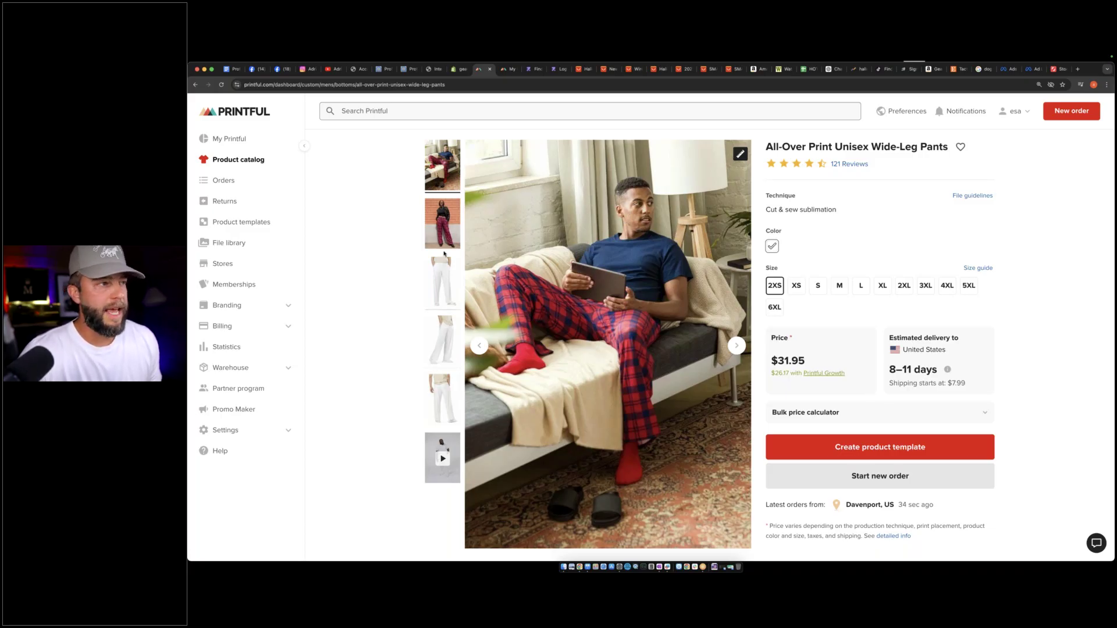
click(445, 281)
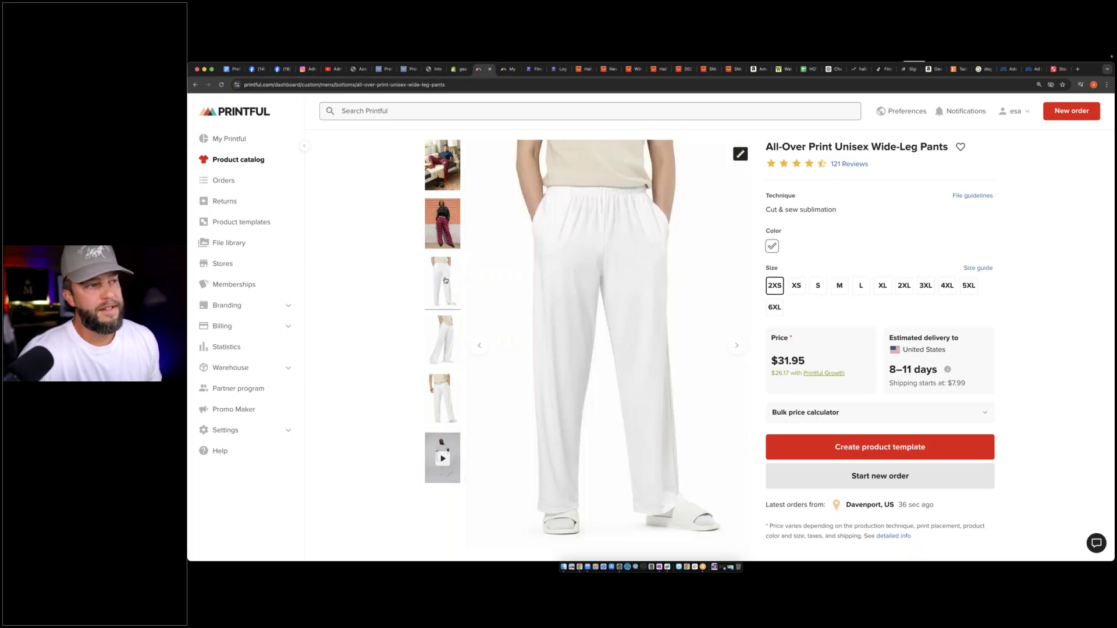
click(435, 337)
click(434, 396)
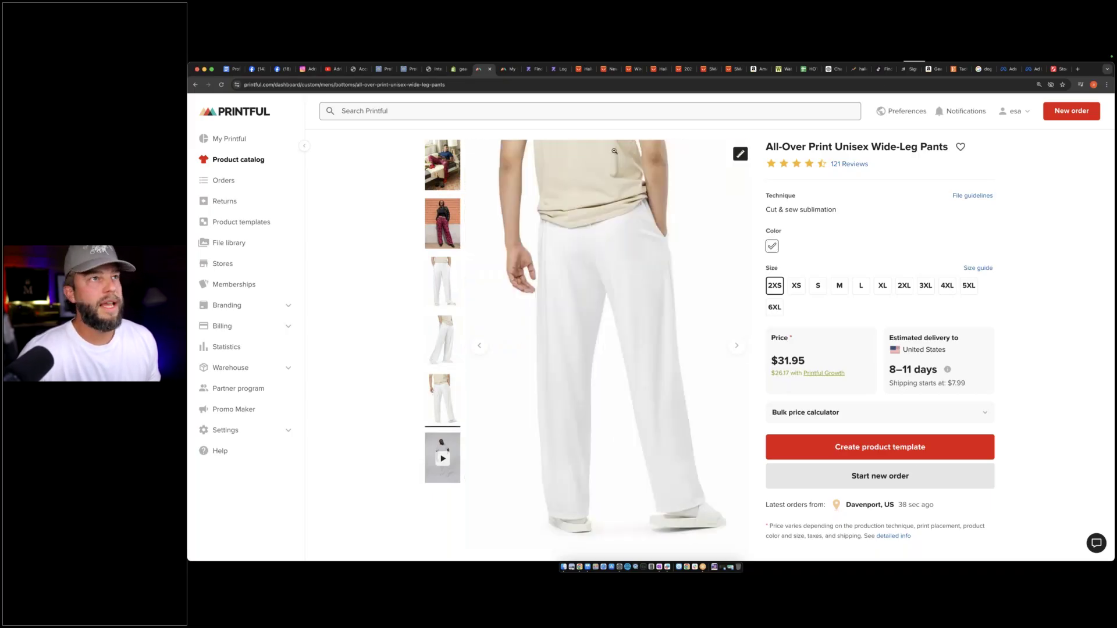
Switch to Shutterstock and search all images for "halloween print"
click(1057, 69)
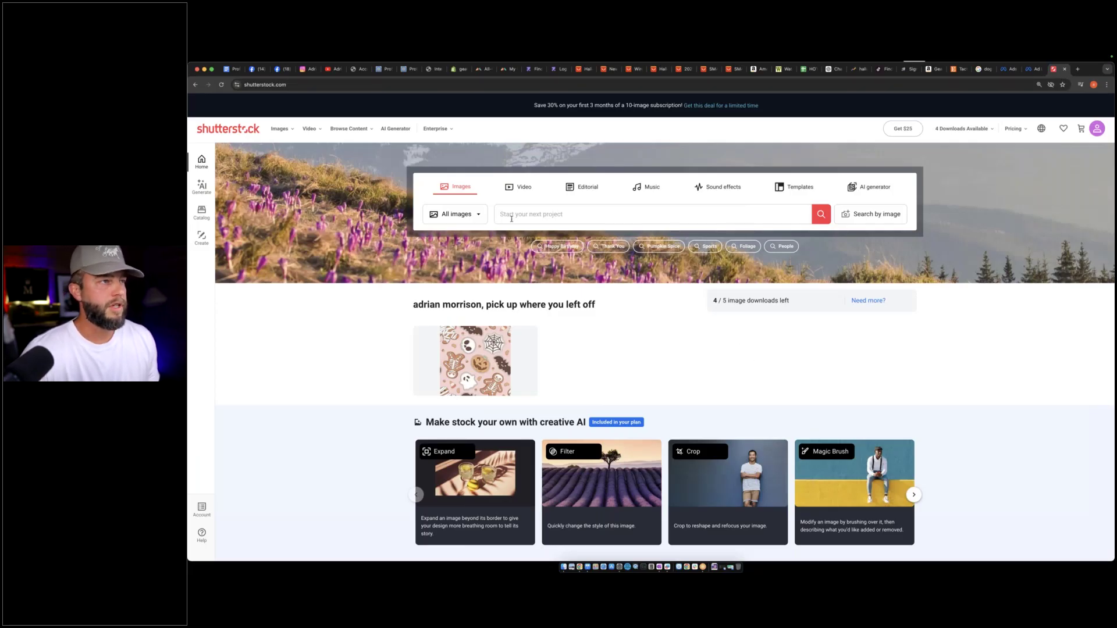
text(halloween print)
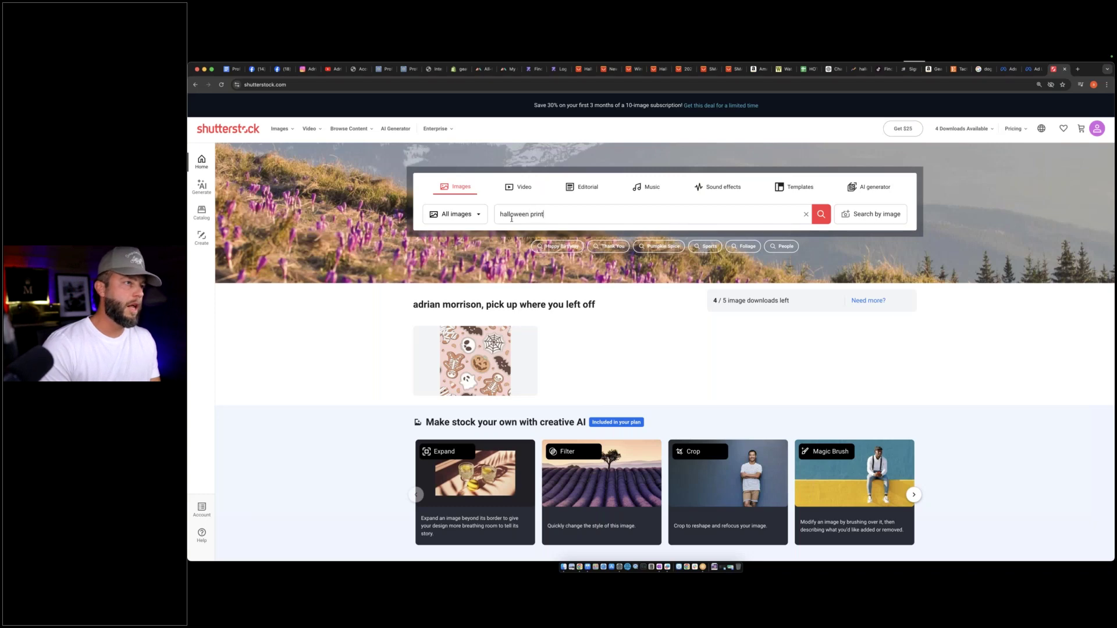
key(Return)
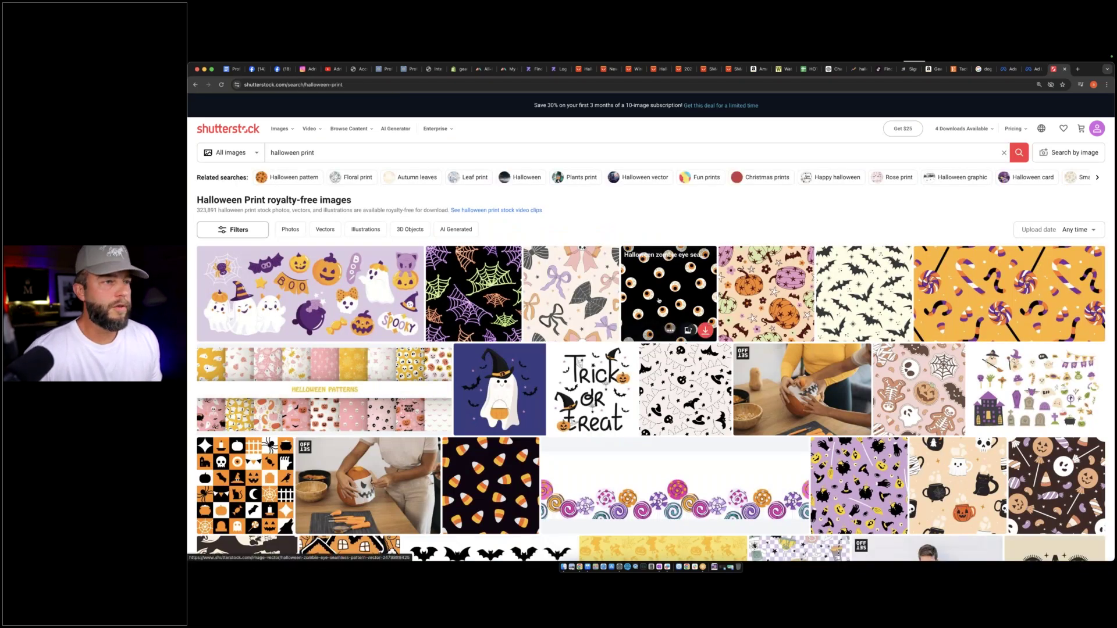
Browse the Shutterstock "halloween print" results down to Top picks for you and examine the available print designs
scroll(660, 300, down, 5)
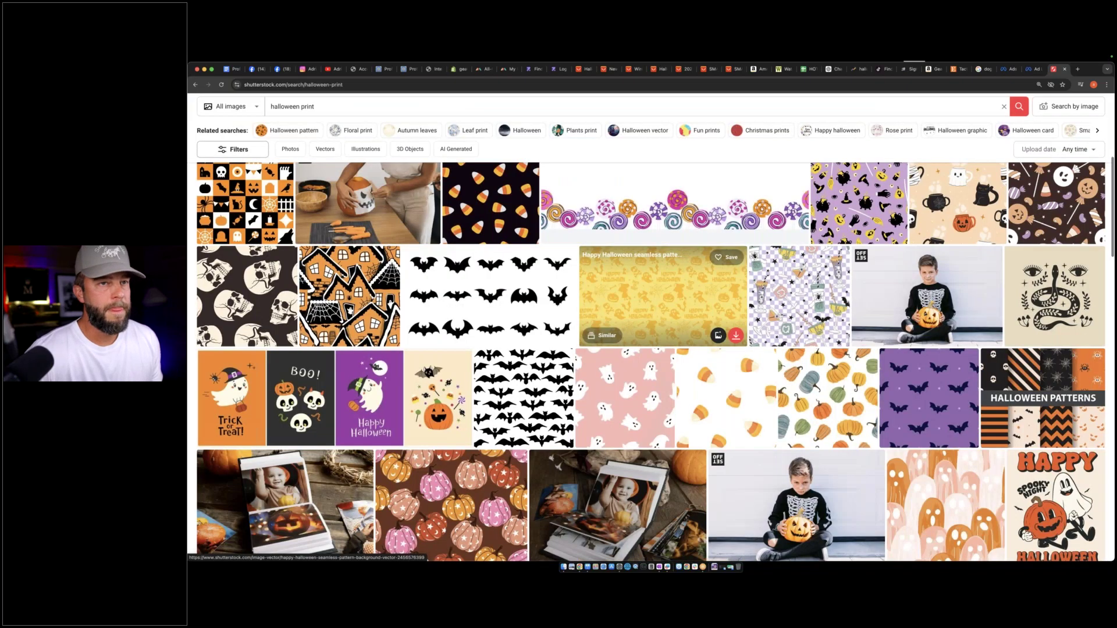
scroll(660, 300, down, 3)
scroll(660, 301, down, 1)
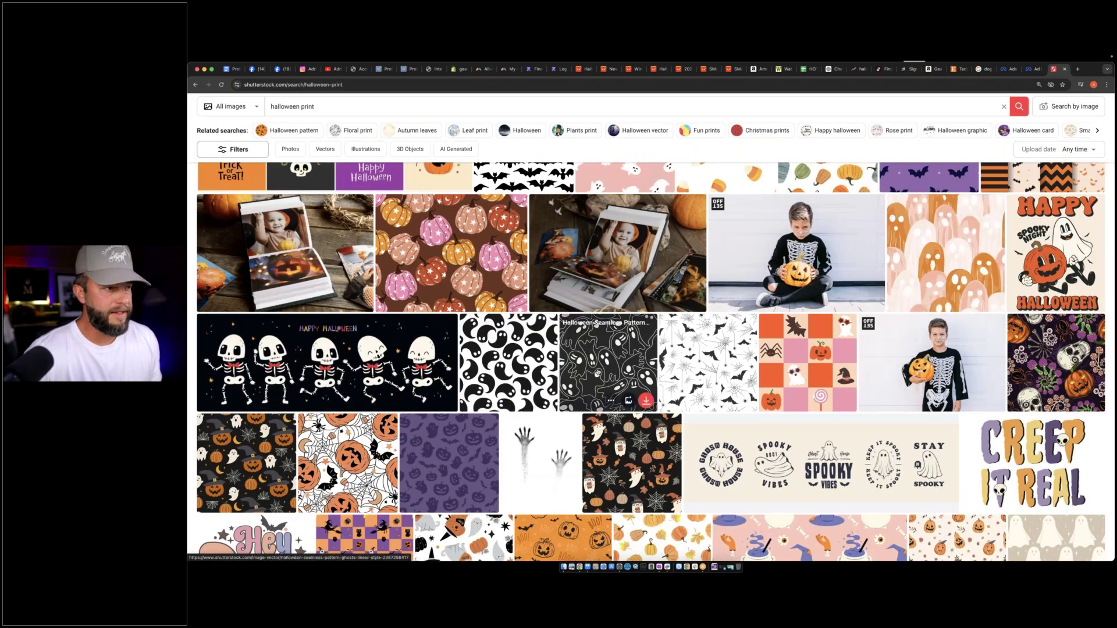
scroll(598, 373, down, 2)
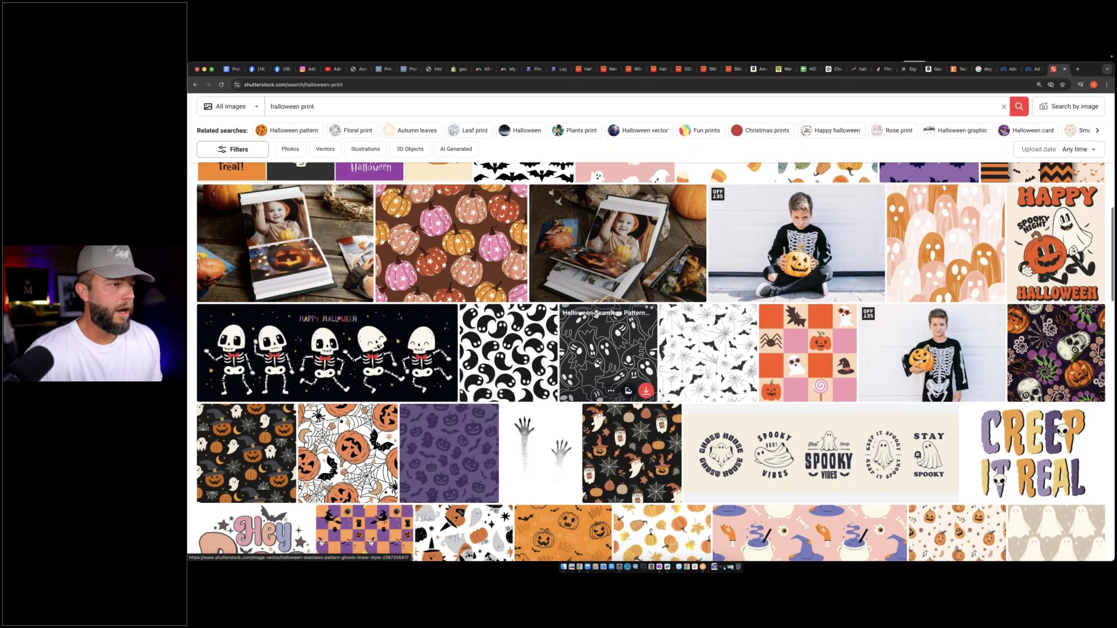
scroll(211, 340, down, 4)
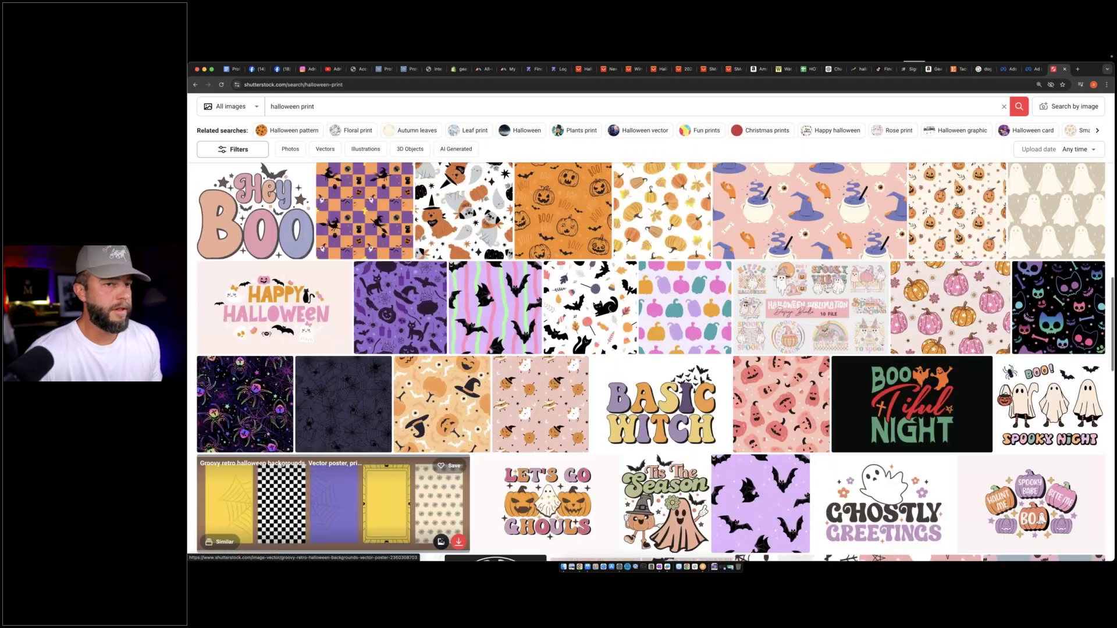
scroll(326, 500, down, 4)
scroll(326, 500, down, 4)
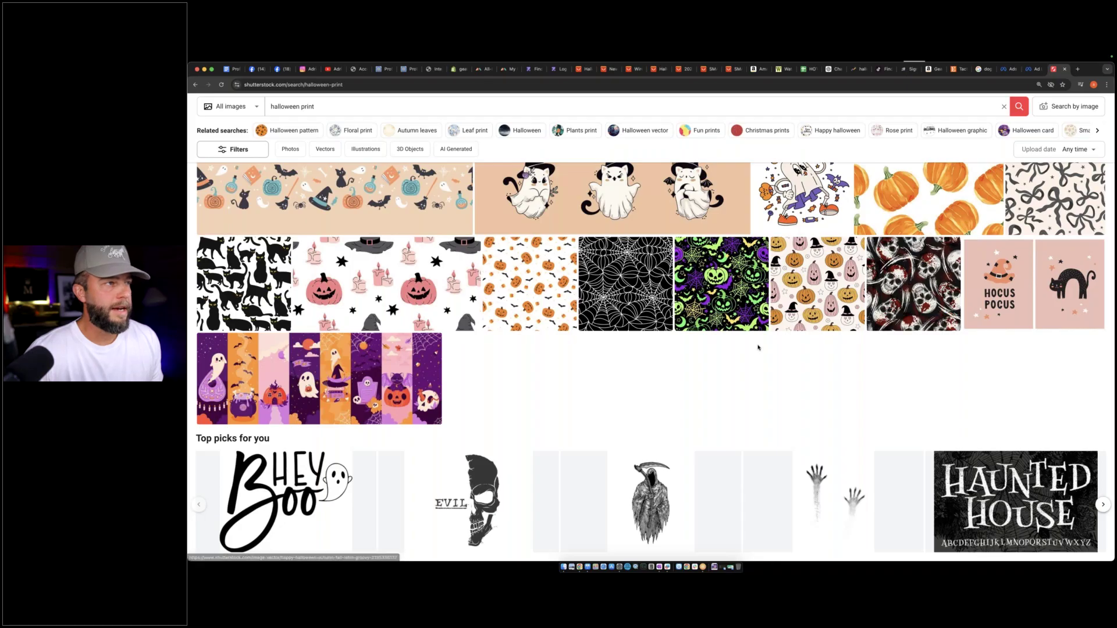
scroll(759, 348, down, 5)
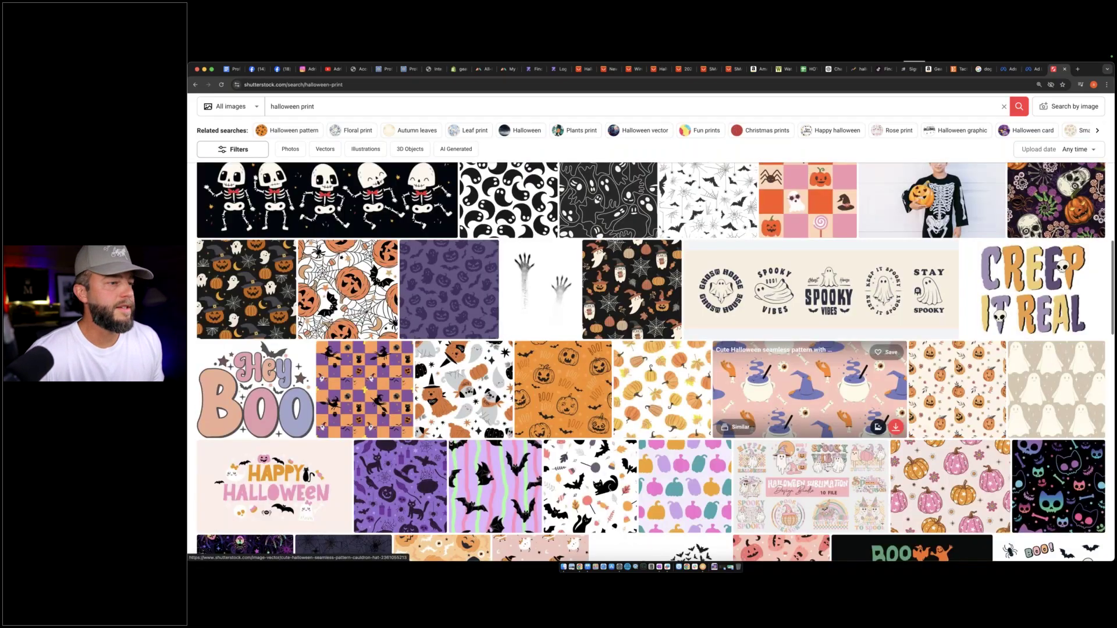
scroll(809, 402, up, 5)
scroll(768, 349, up, 6)
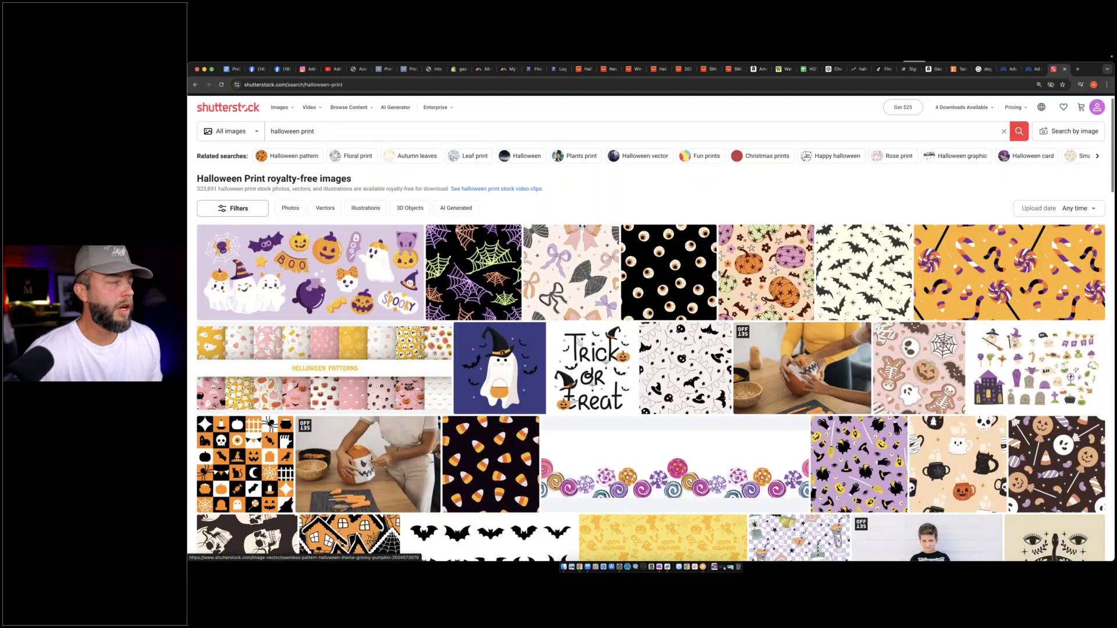
Switch to the 2024 Replay Trainings page and view the "Halloween Made Me Buy It" replay at 26:51 in full screen
click(382, 70)
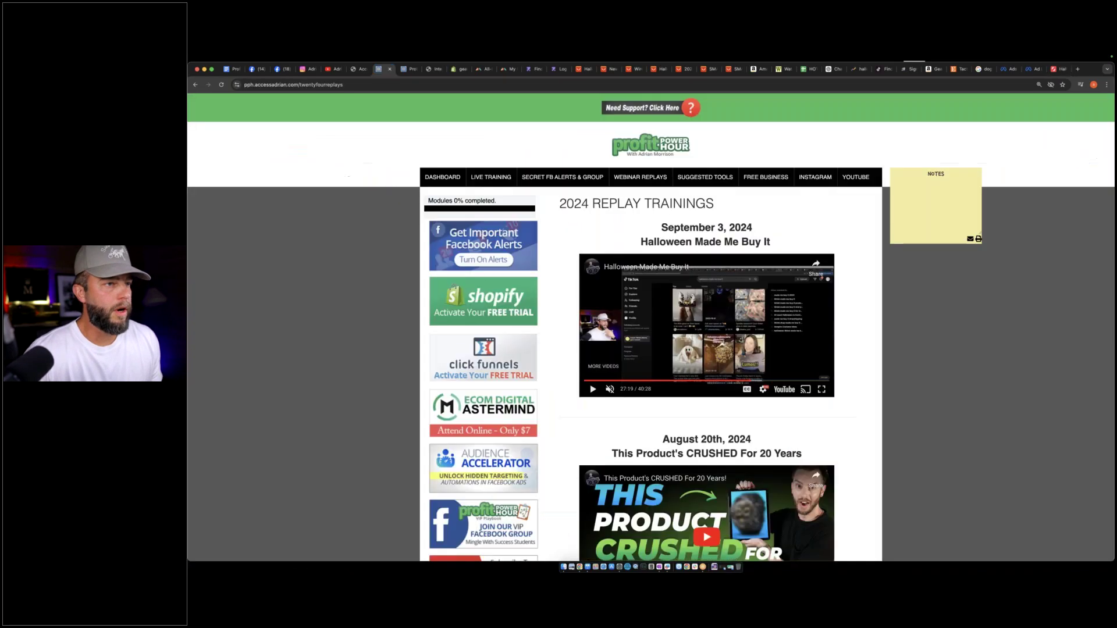
click(748, 382)
click(823, 393)
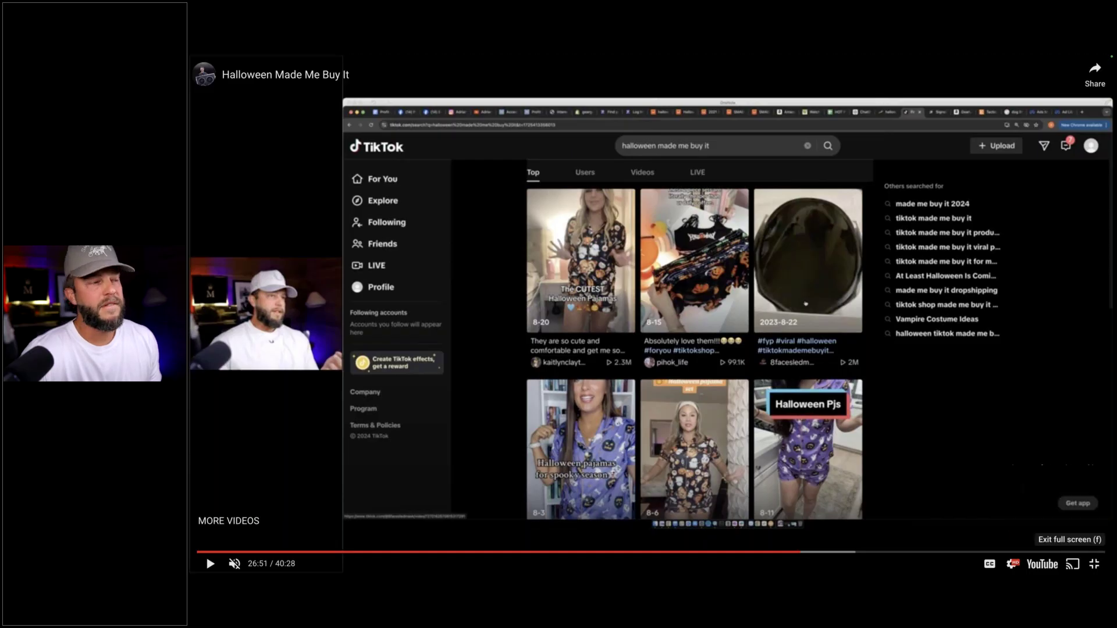
click(1094, 564)
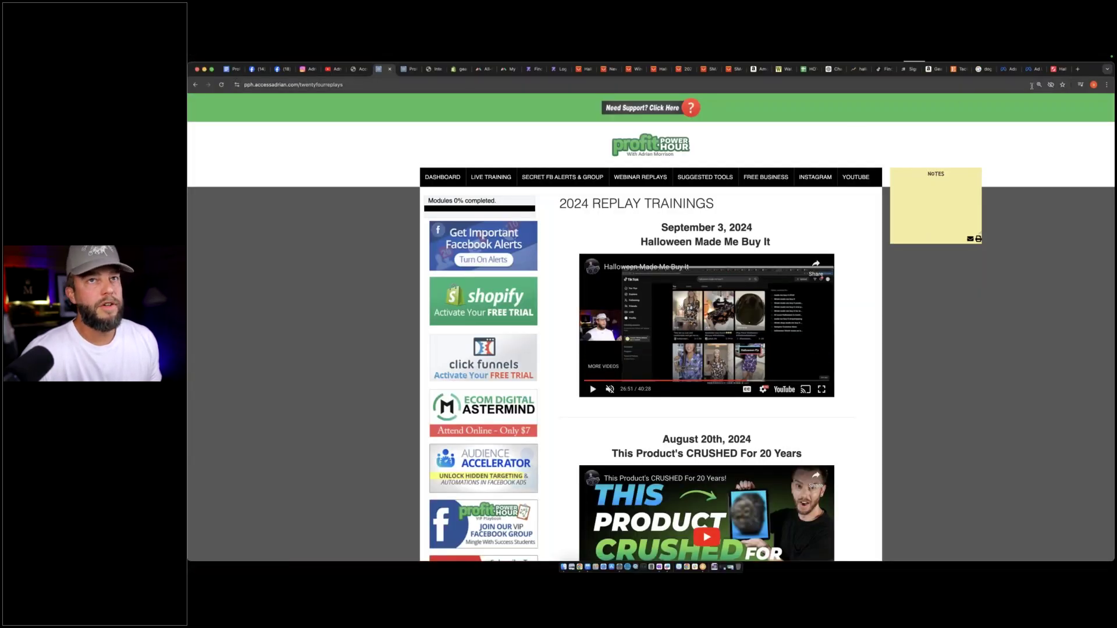
Return to Shutterstock and compare the first rows of "halloween print" results for seamless patterns
click(1056, 70)
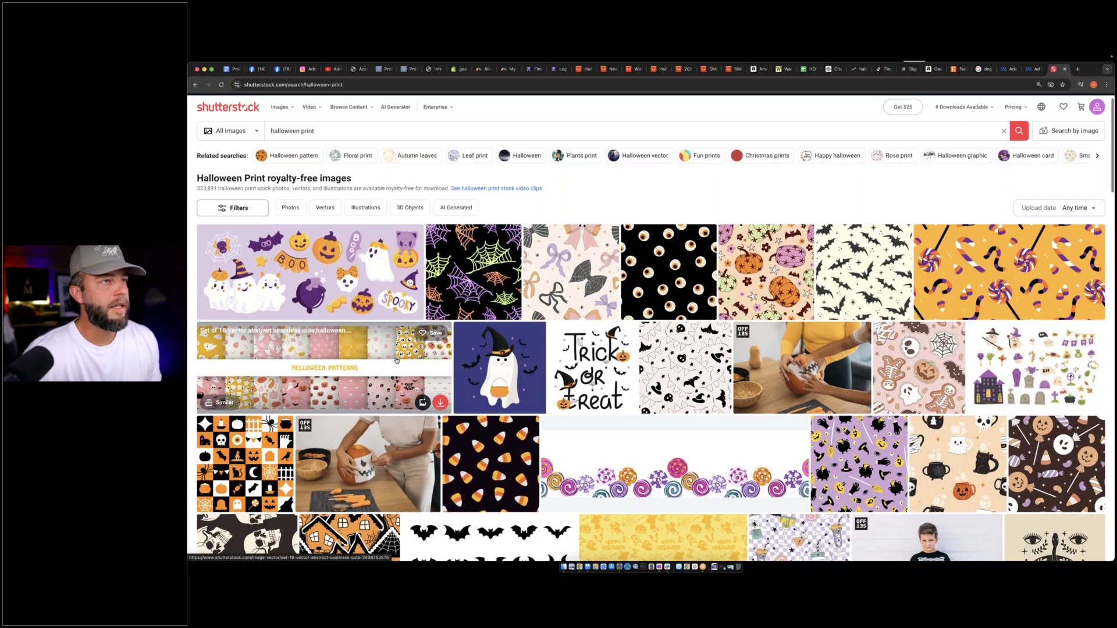
scroll(396, 360, down, 3)
scroll(378, 524, up, 1)
scroll(412, 399, up, 3)
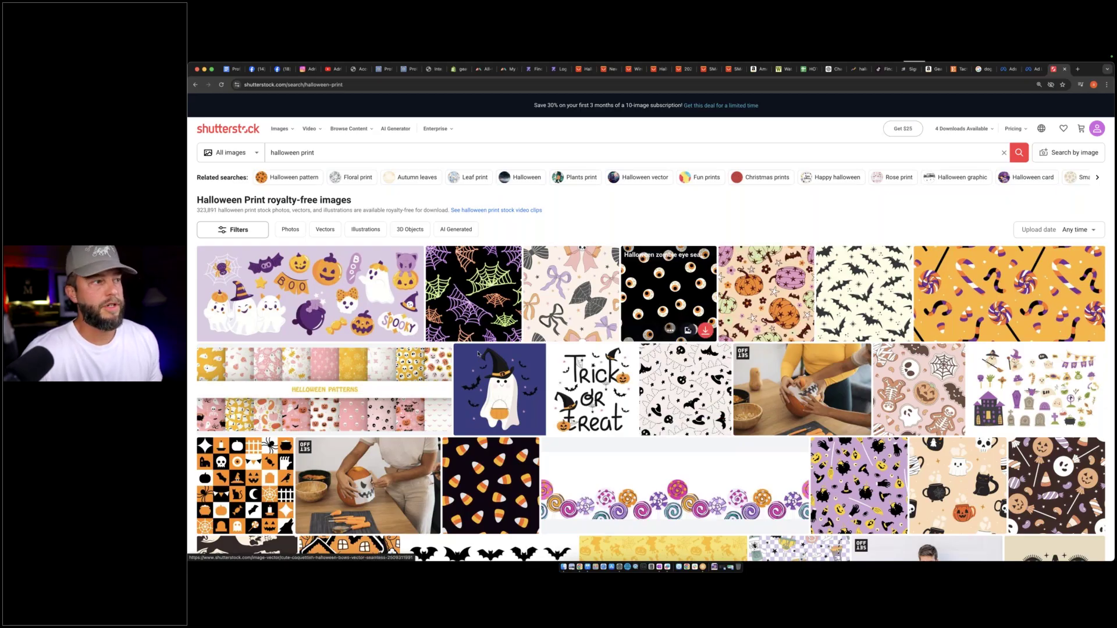
scroll(479, 355, down, 1)
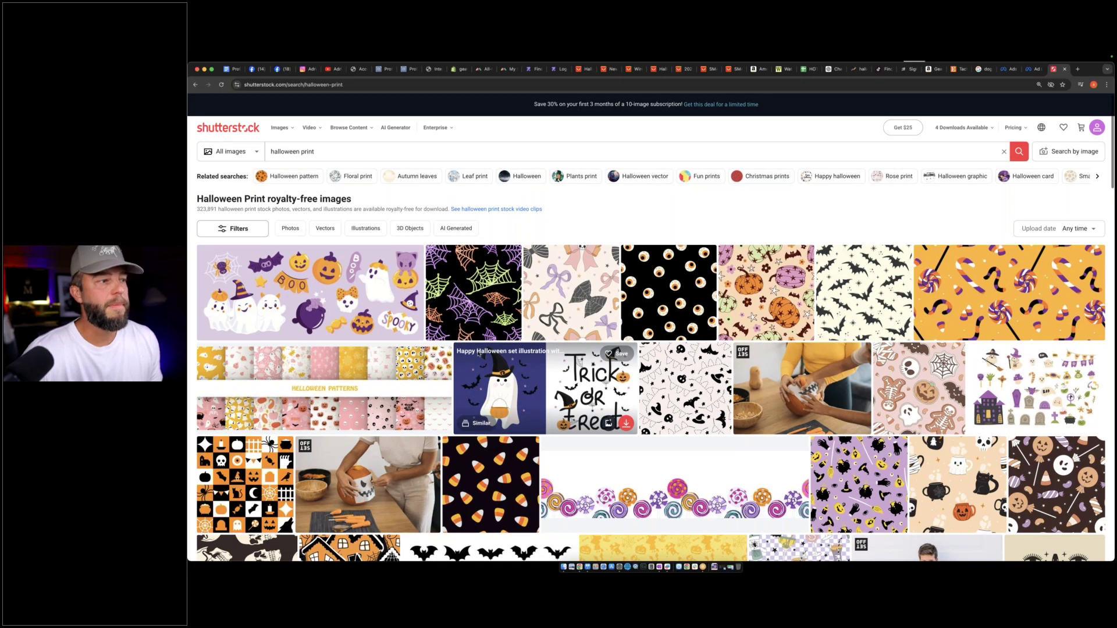
scroll(479, 355, down, 5)
scroll(478, 354, up, 5)
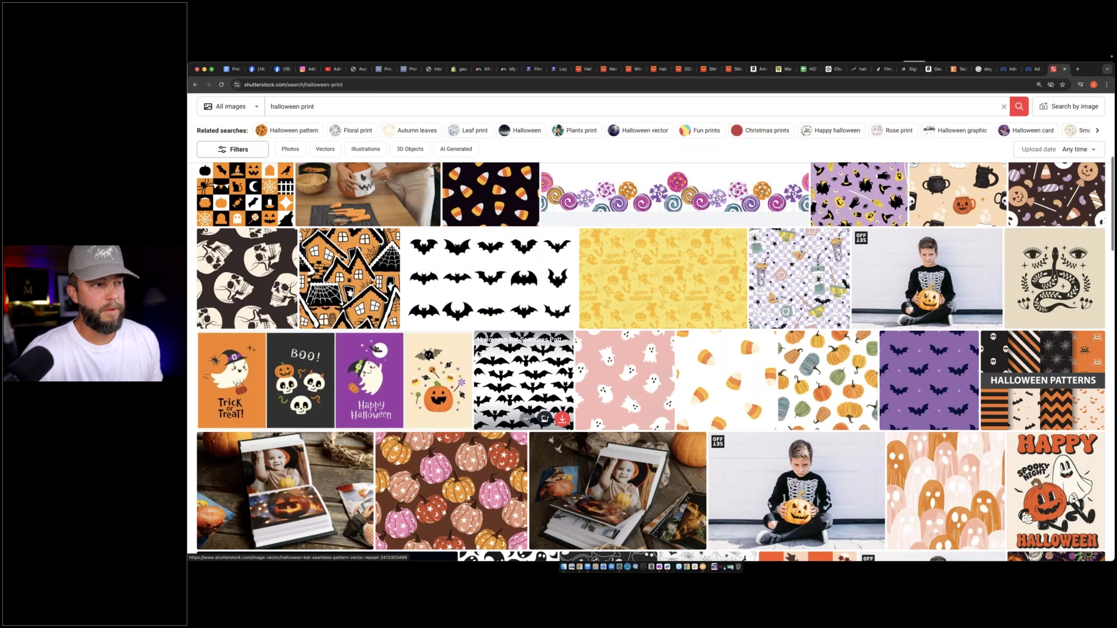
scroll(479, 354, down, 1)
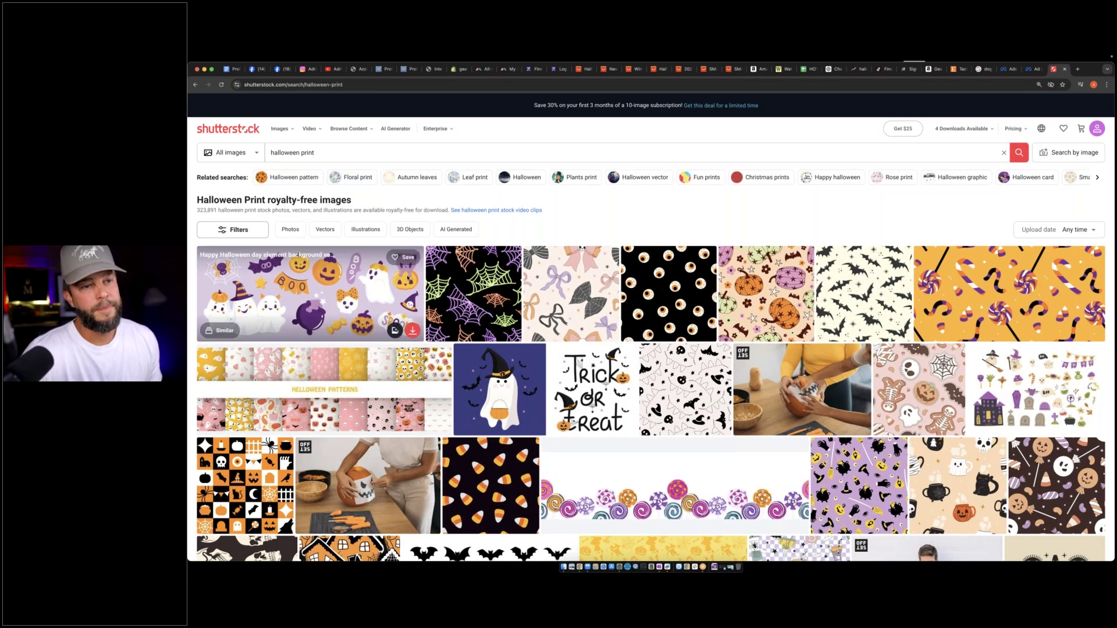
Open the spooky candy seamless pattern vector with lollipops on a dark brown background, and return to the search results
scroll(410, 280, down, 3)
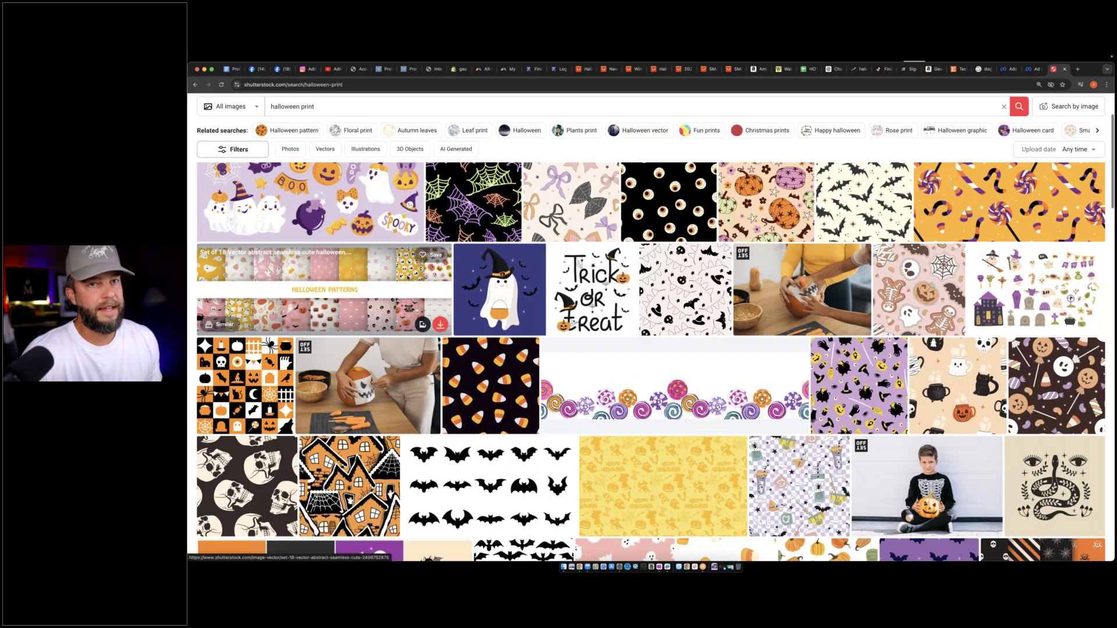
scroll(697, 253, down, 3)
click(1057, 278)
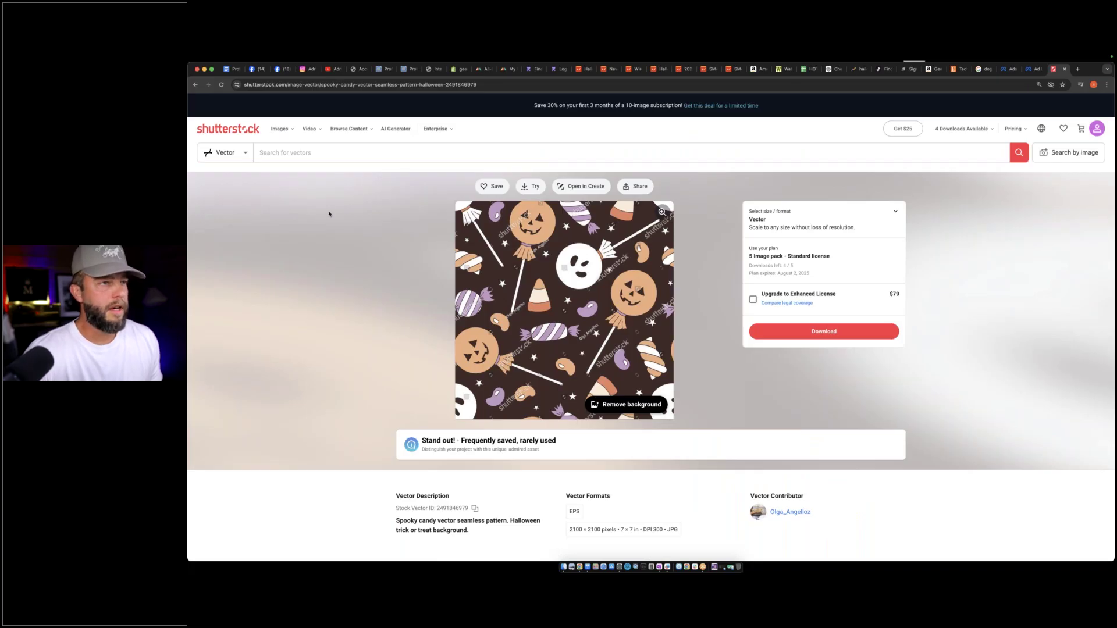
click(196, 85)
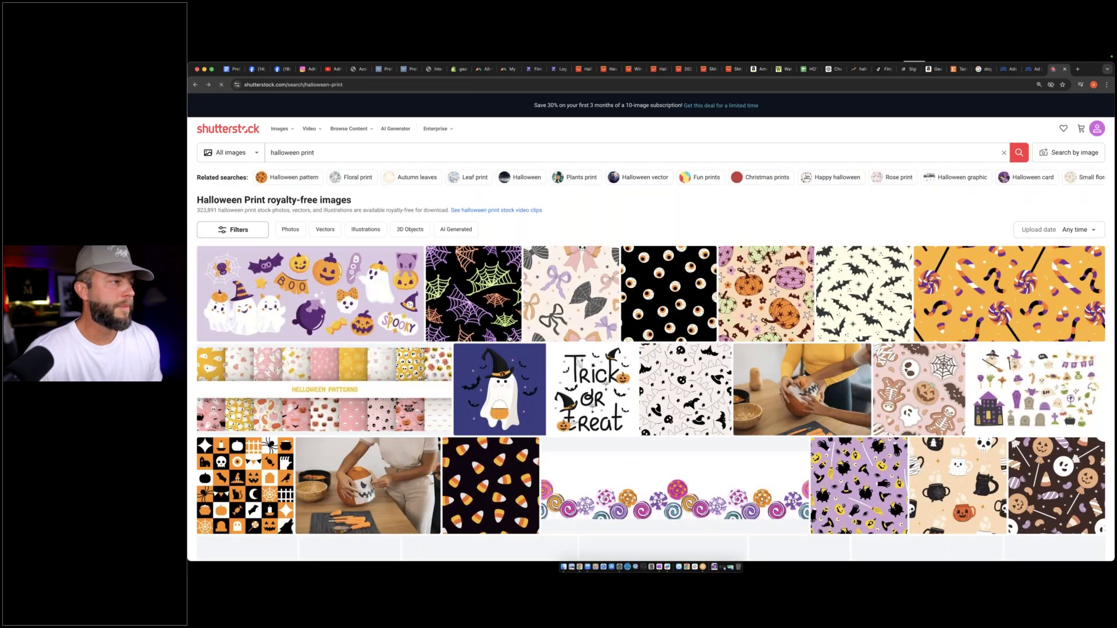
Review the entire first page of "halloween print" results again for usable seamless patterns and illustrations
scroll(740, 329, down, 3)
scroll(740, 329, down, 4)
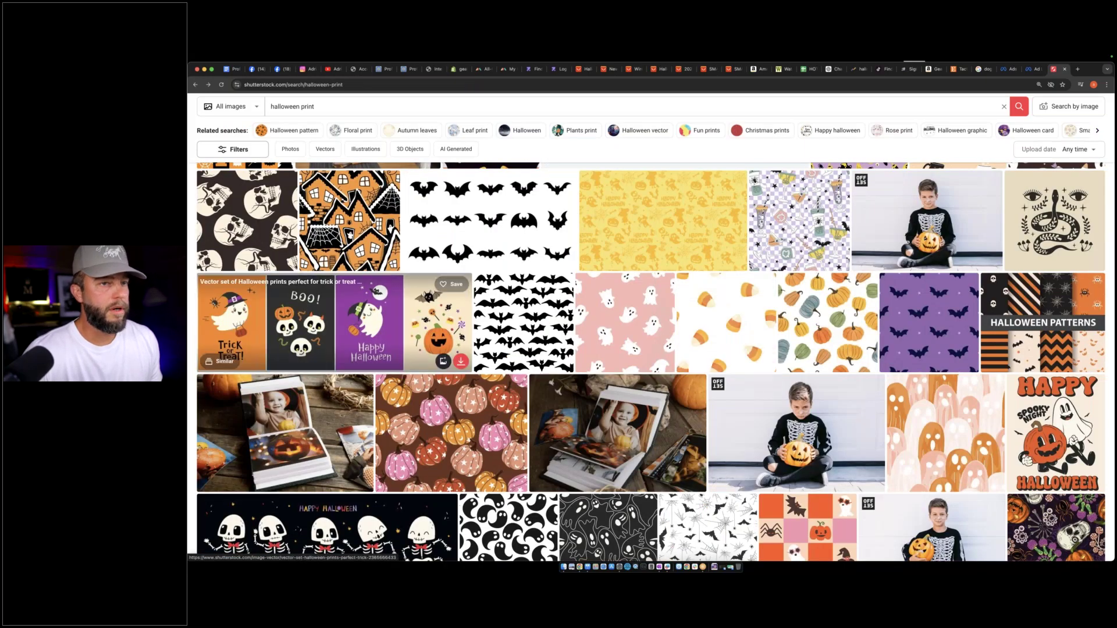
scroll(625, 233, down, 2)
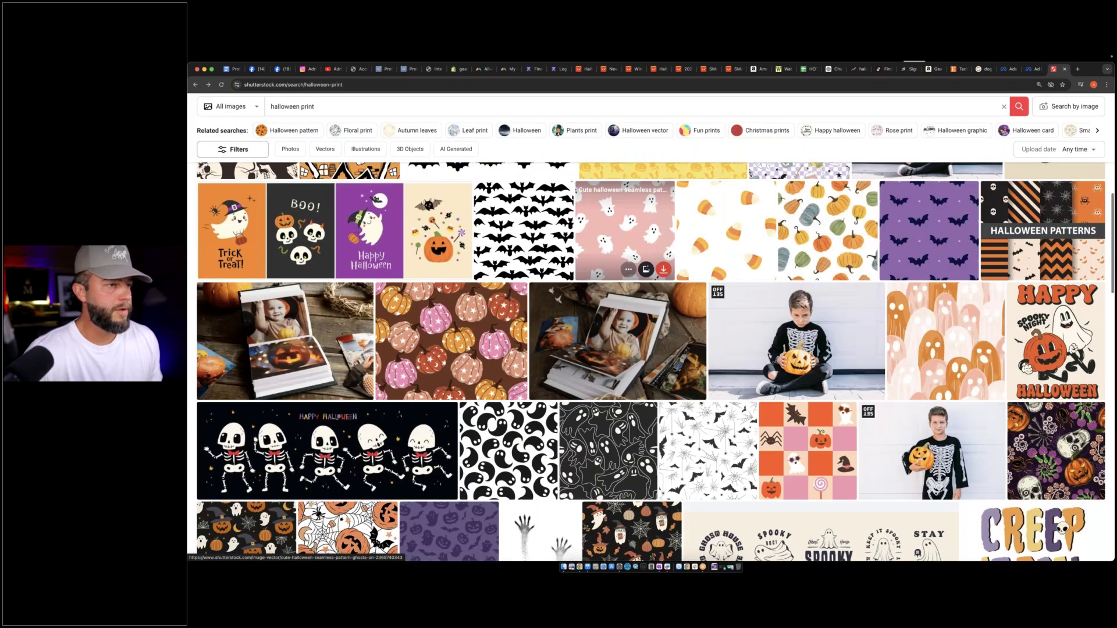
scroll(626, 233, down, 8)
scroll(625, 233, down, 3)
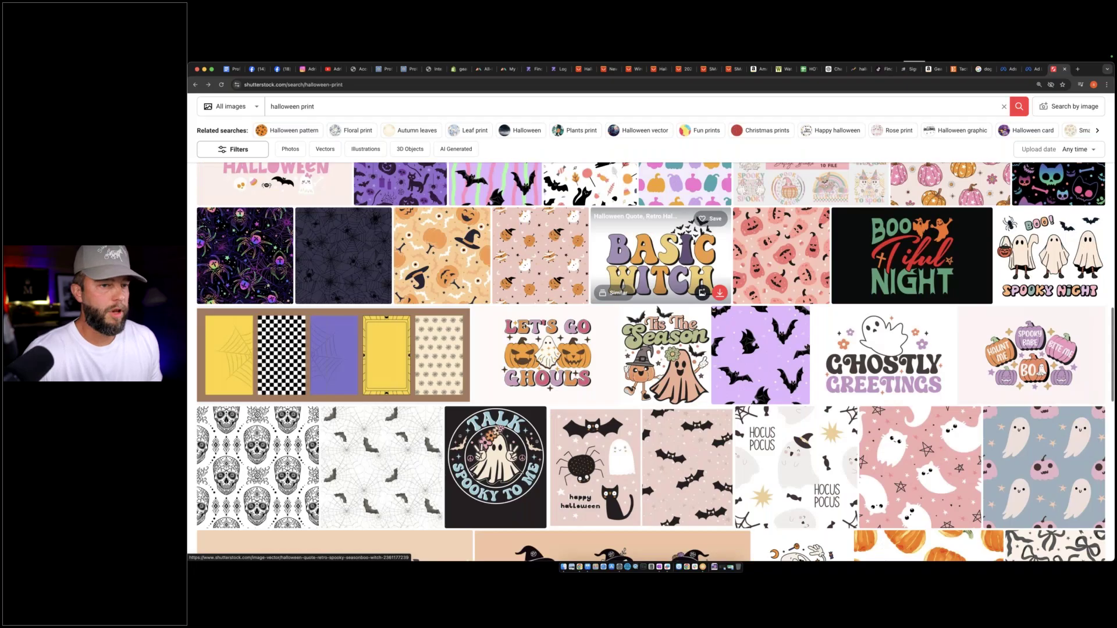
scroll(803, 337, down, 4)
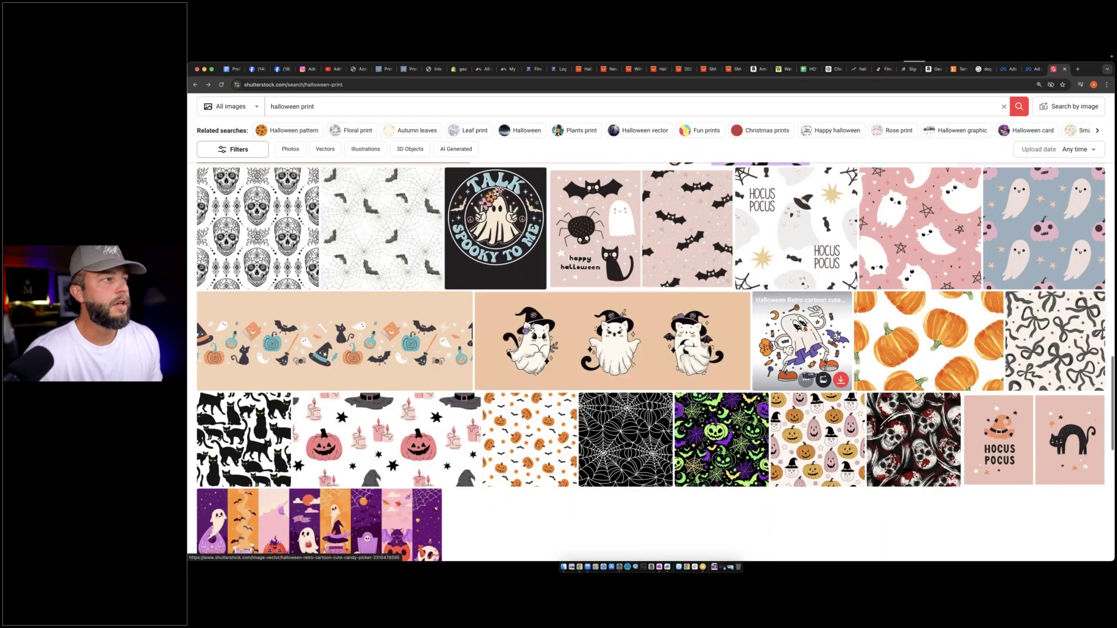
scroll(803, 337, down, 10)
scroll(460, 287, up, 5)
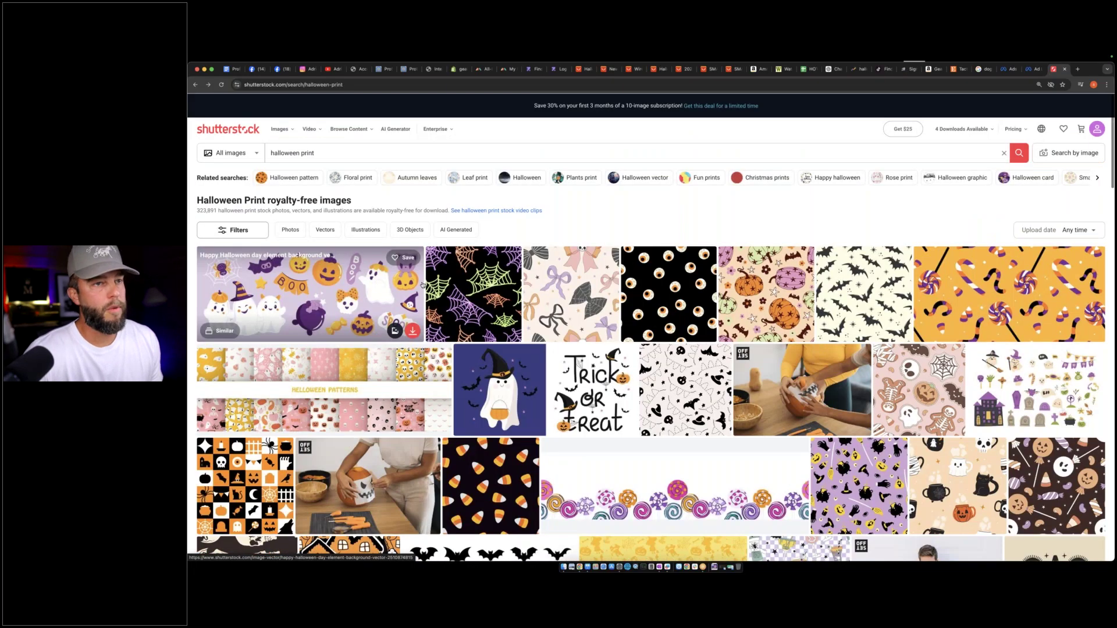
Run the related search "Halloween pattern" and look through its seamless pattern results
click(293, 178)
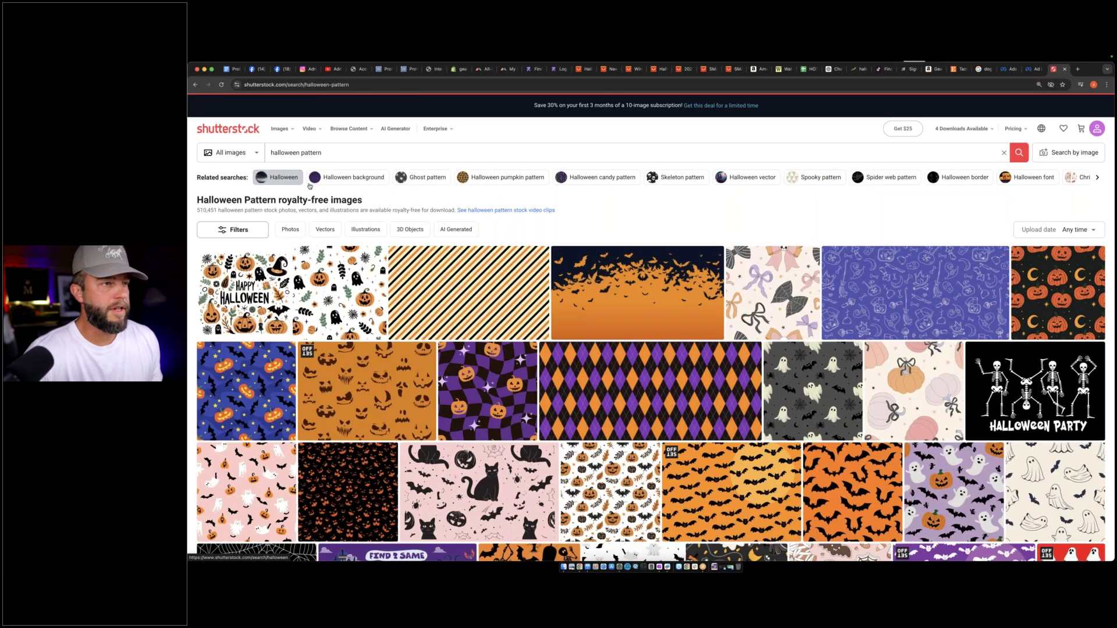
scroll(310, 186, down, 2)
scroll(494, 350, down, 5)
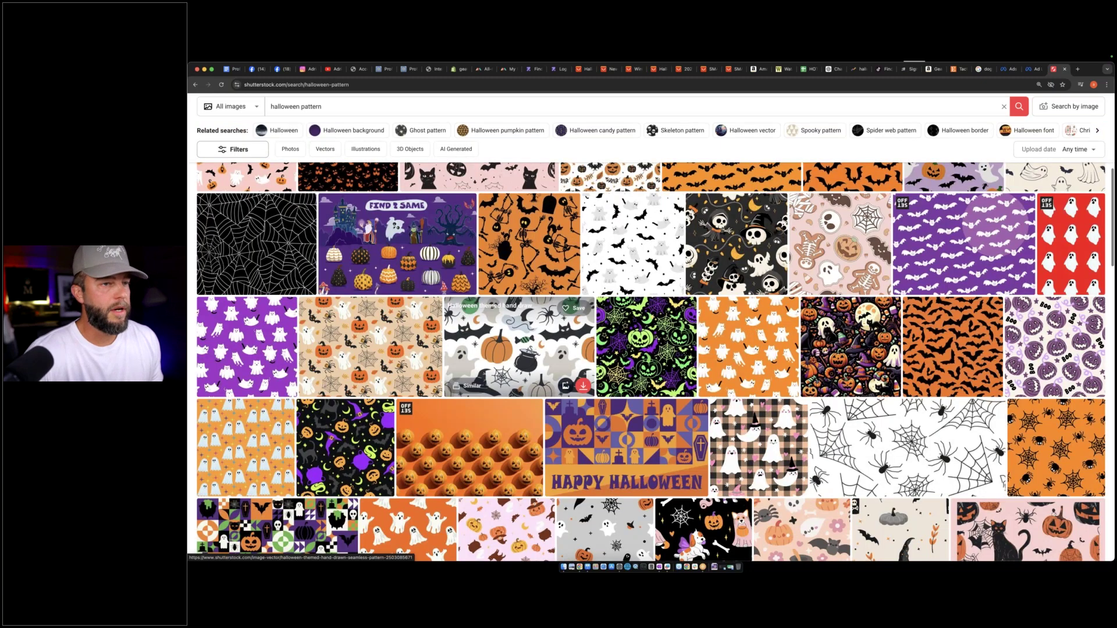
scroll(523, 337, down, 5)
scroll(541, 355, down, 4)
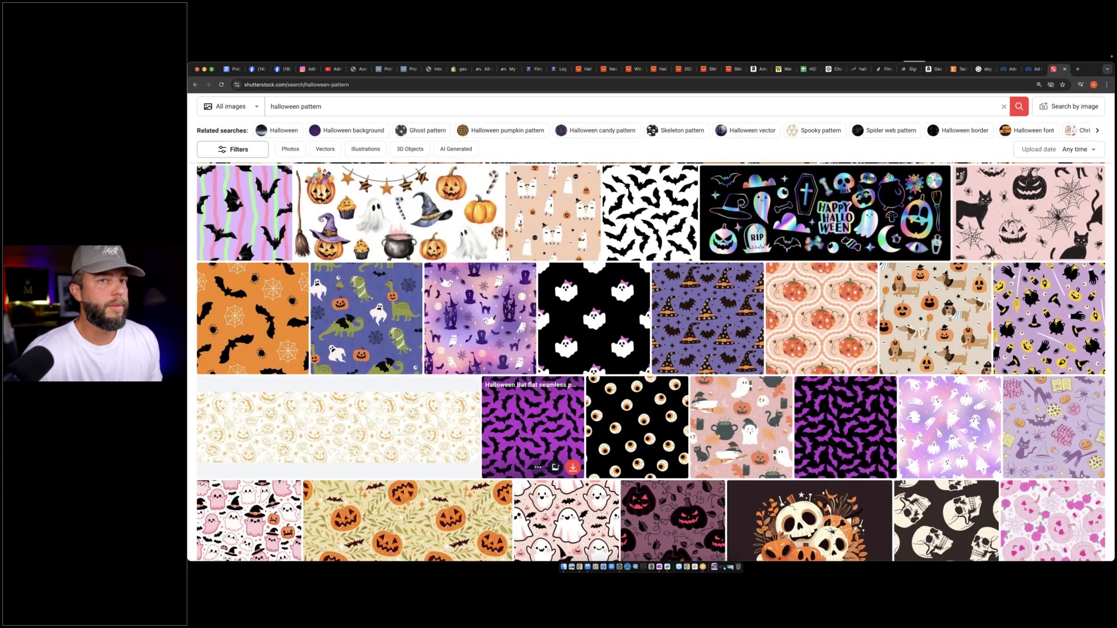
scroll(542, 355, up, 3)
scroll(524, 396, up, 15)
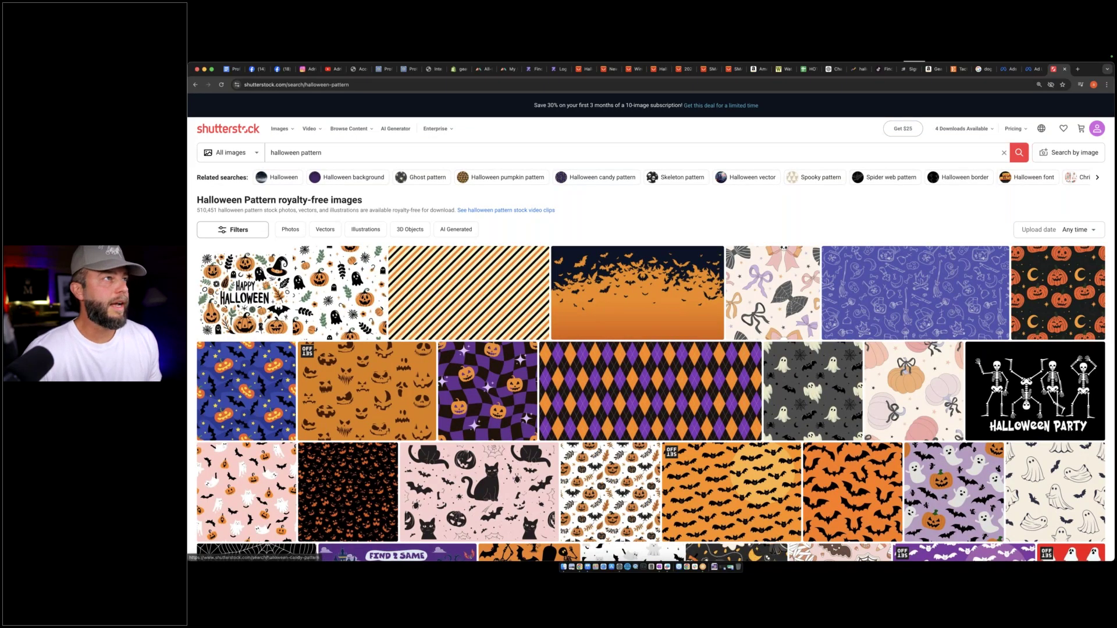
Switch to the Printful product page and start a product template for the All-Over Print Unisex Wide-Leg Pants
click(460, 69)
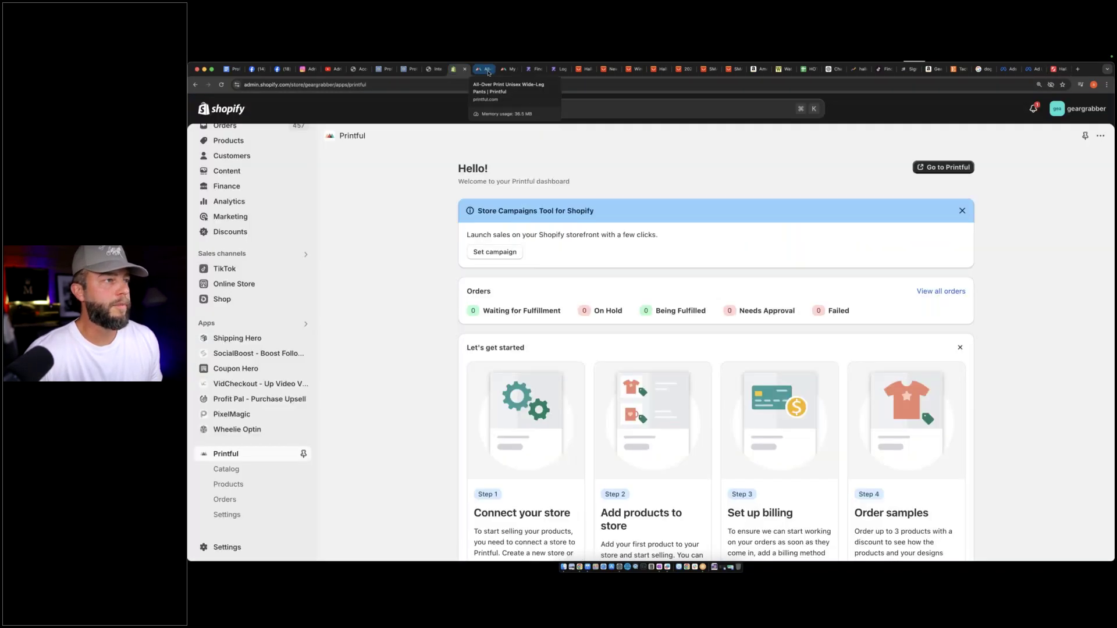
click(481, 69)
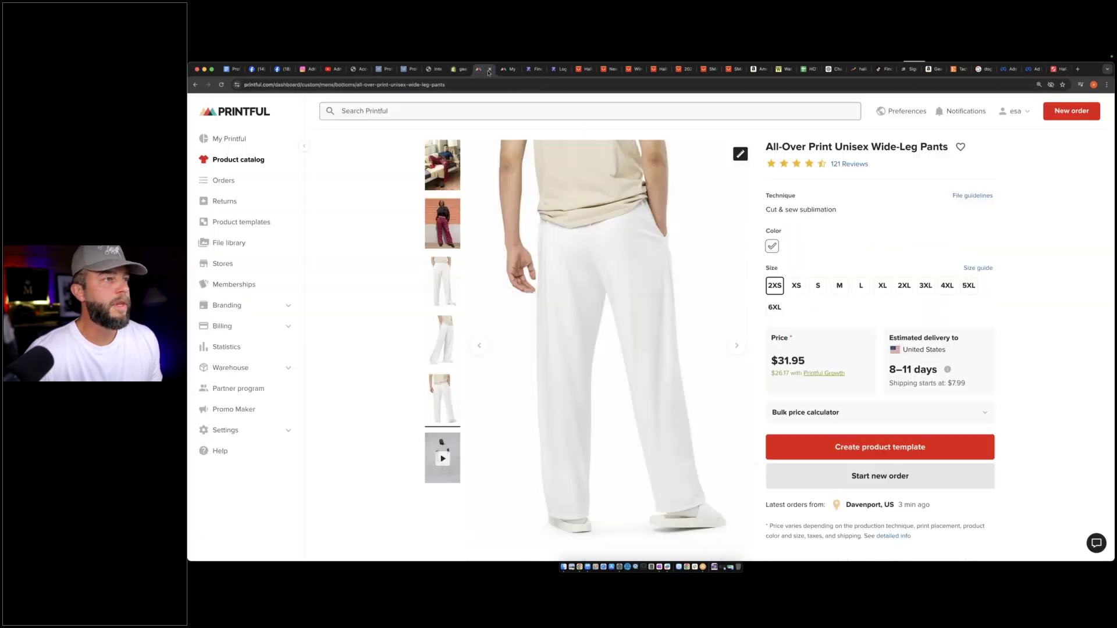
click(865, 452)
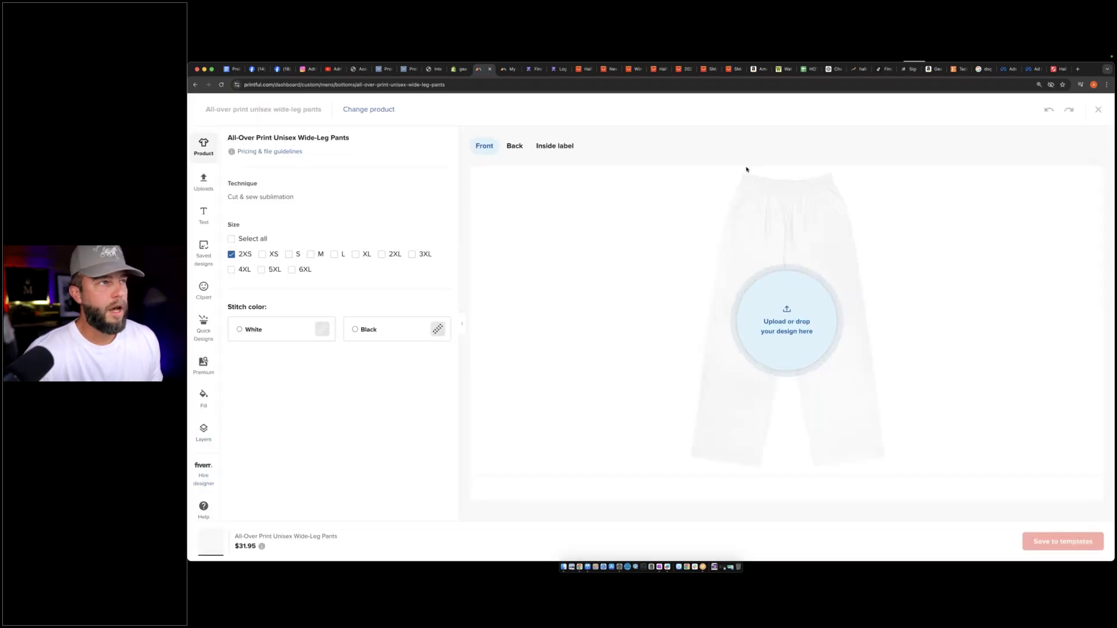
Select all sizes for the pants, set the stitch color to White and dismiss the title-editing tip
click(231, 239)
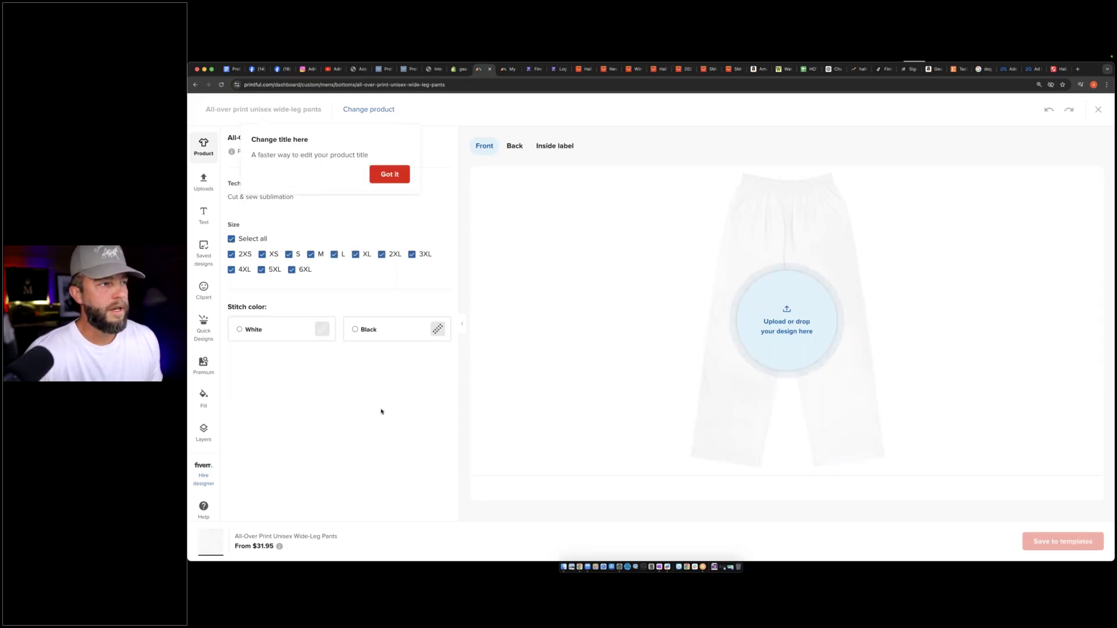
click(291, 325)
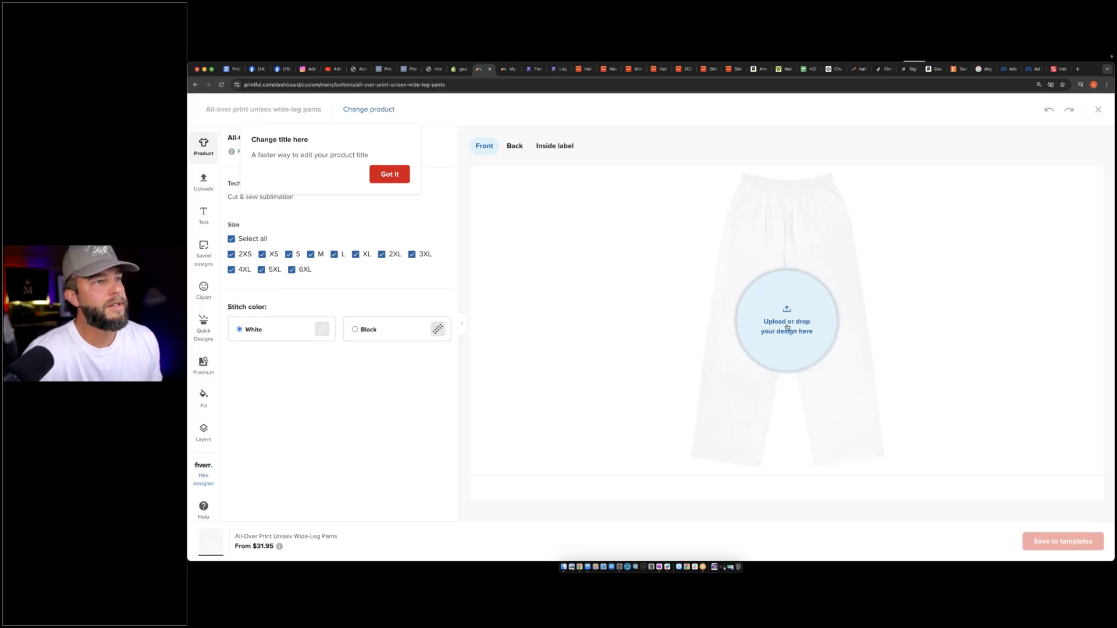
click(395, 178)
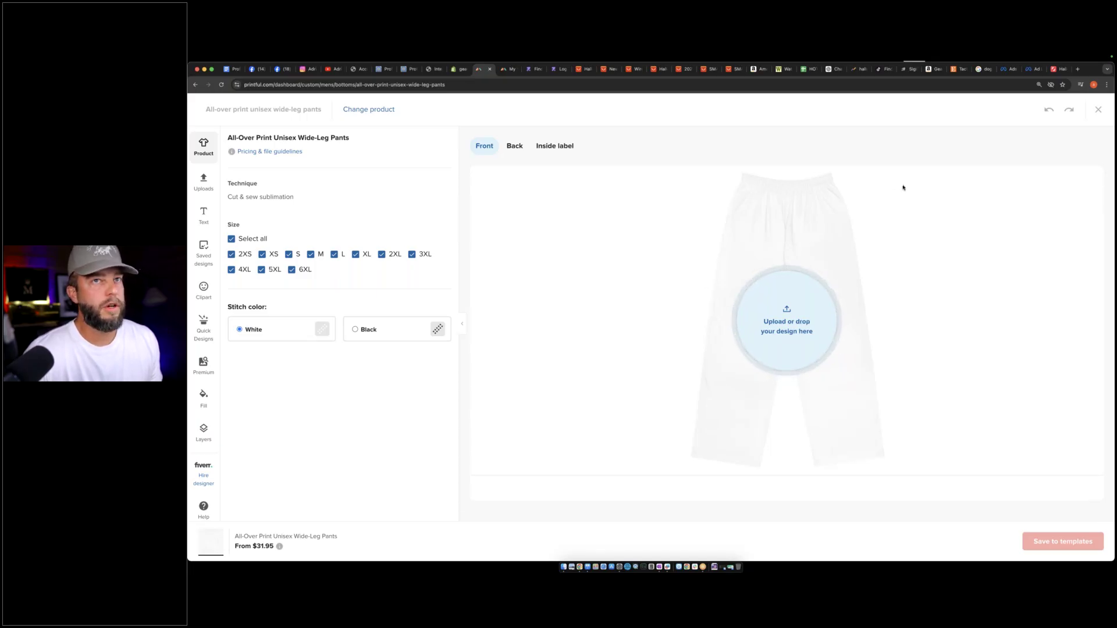
Switch to Shutterstock, search for "halloween print" and look through the results for a seamless pattern to use on the pants
click(1051, 74)
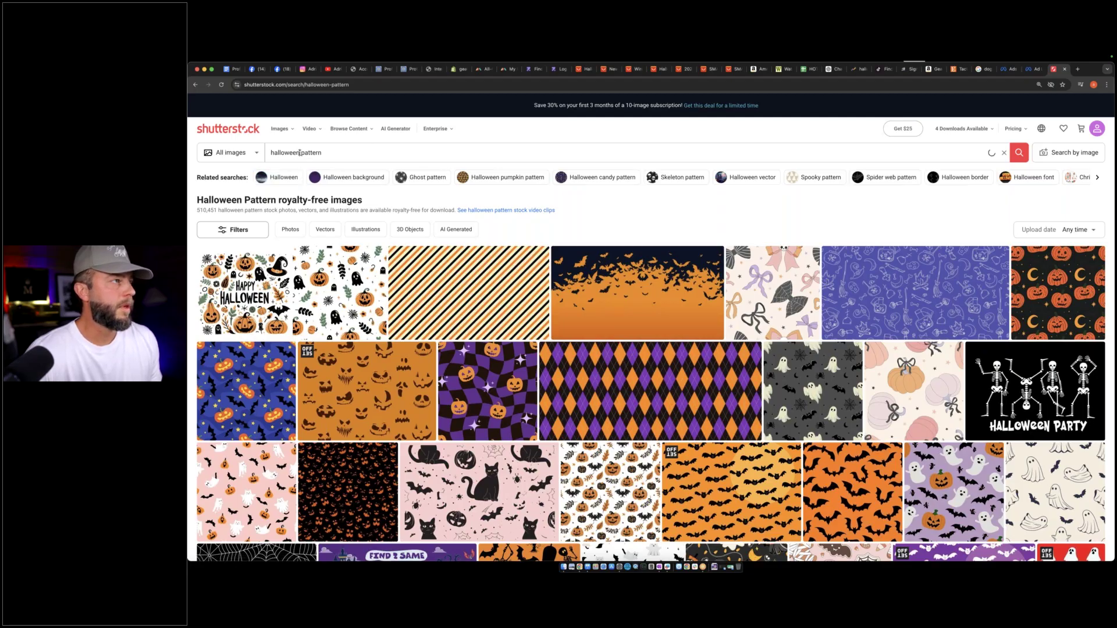
drag(299, 152, 360, 158)
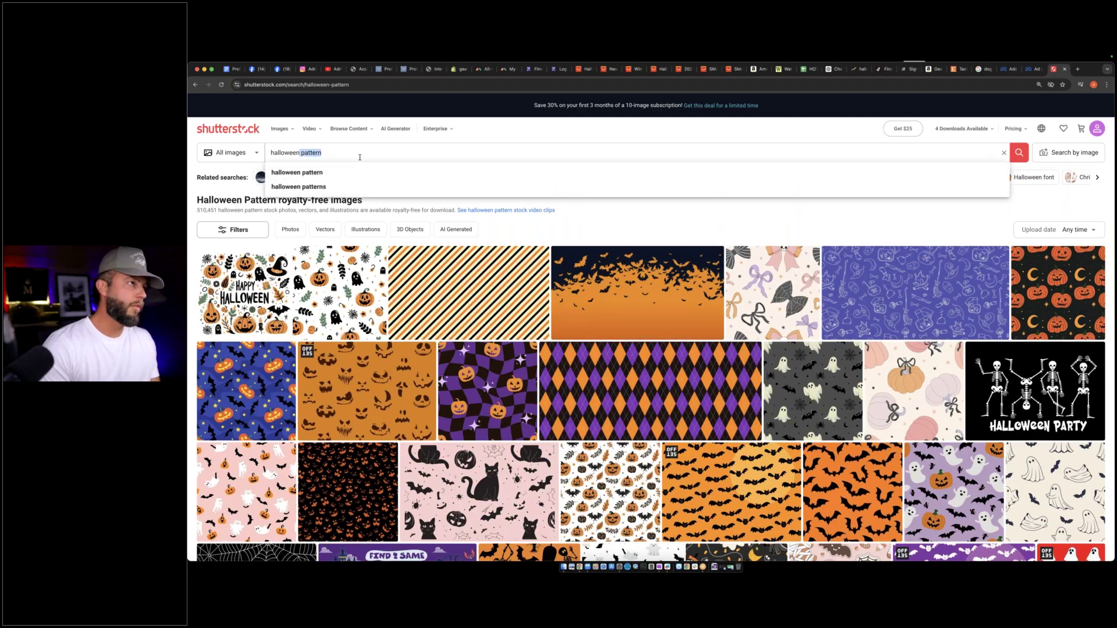
text(print)
key(Return)
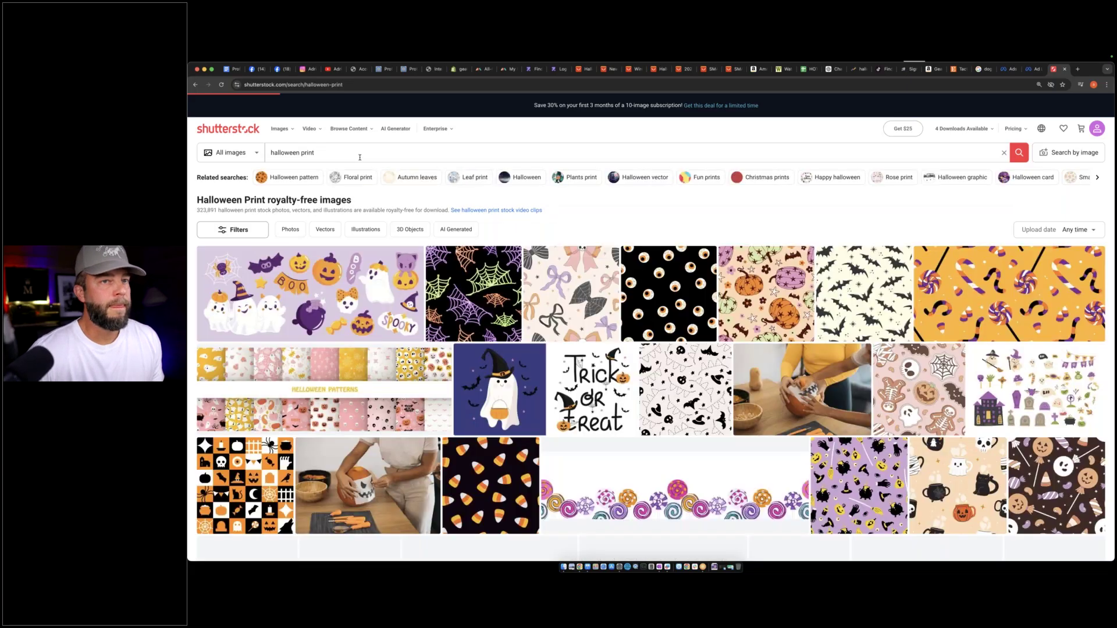
scroll(630, 304, down, 1)
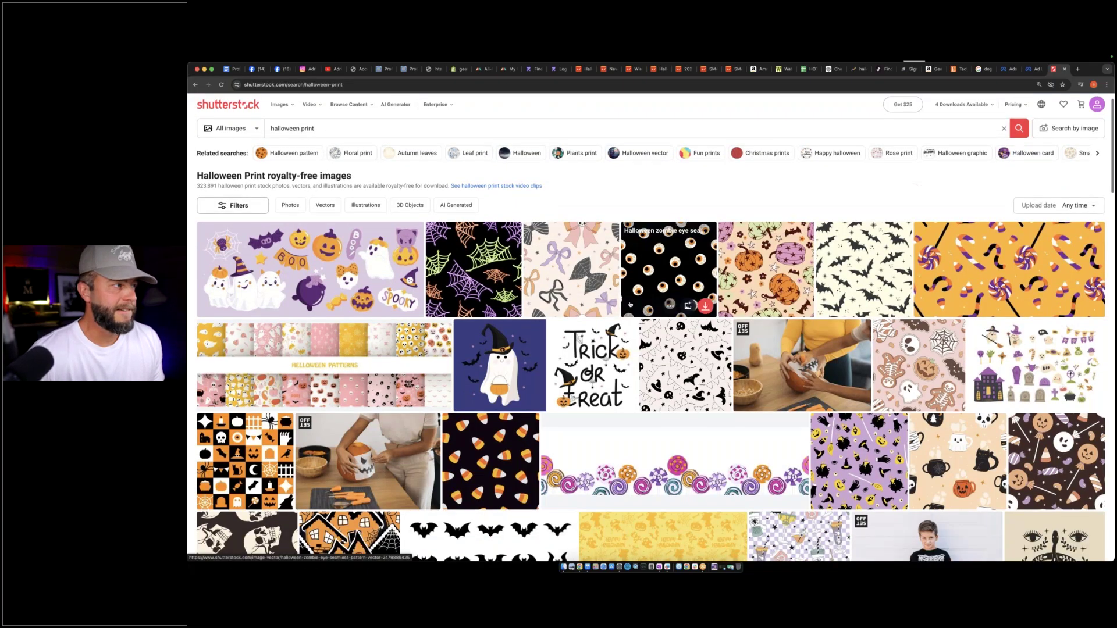
scroll(630, 304, down, 5)
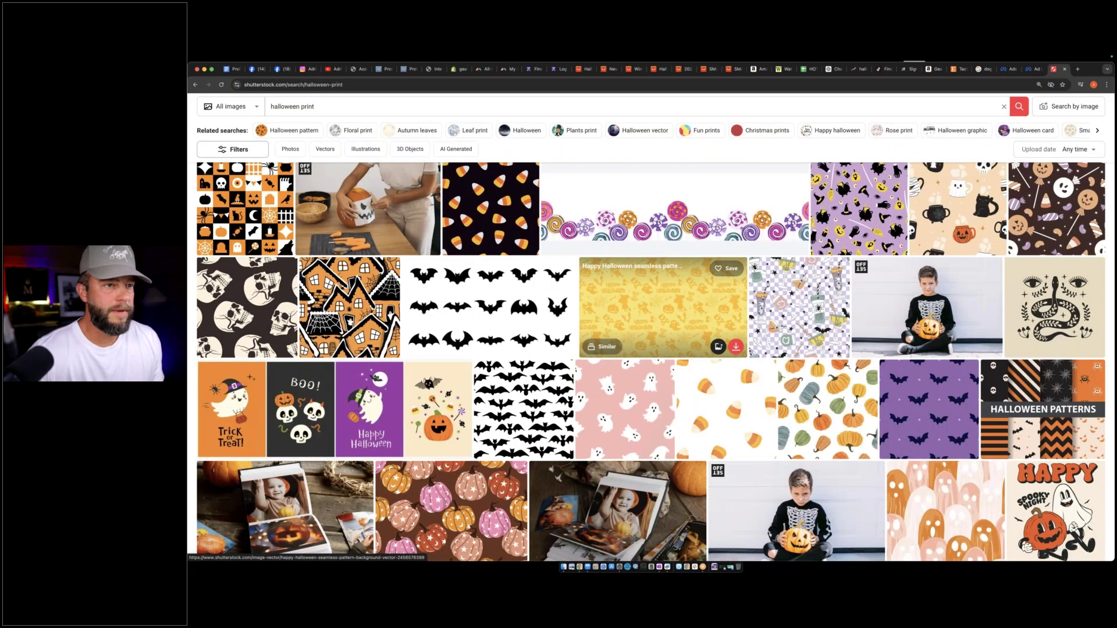
scroll(630, 304, down, 6)
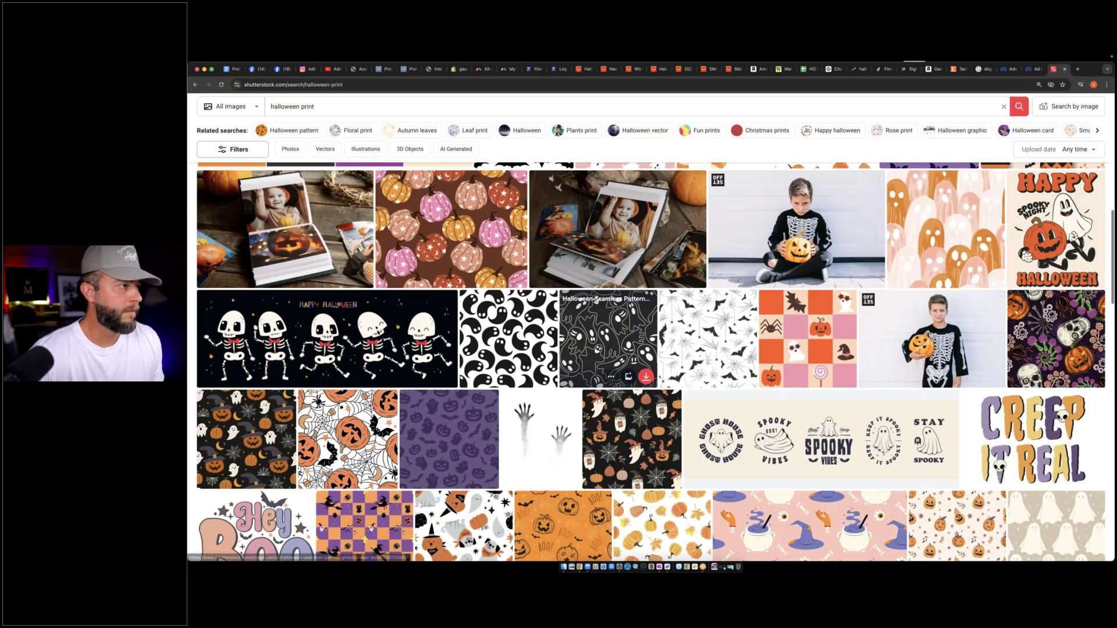
scroll(630, 304, down, 1)
scroll(630, 304, down, 2)
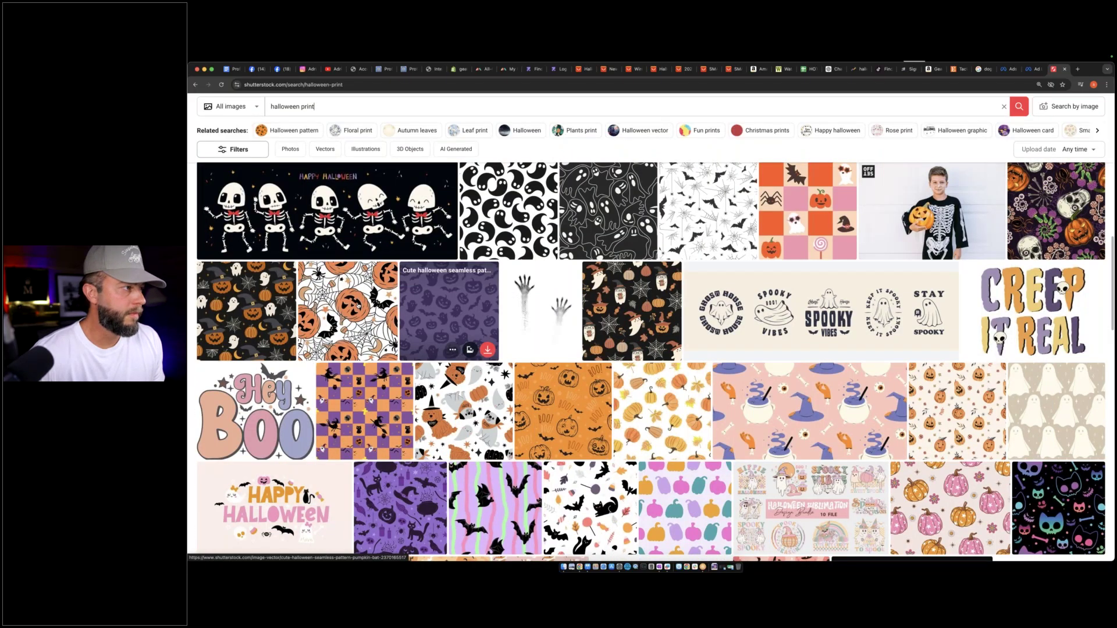
Open the black seamless pattern with pumpkins in witch hats, ghosts and spider webs, and select the Large 2500 × 2500 JPG format
click(223, 301)
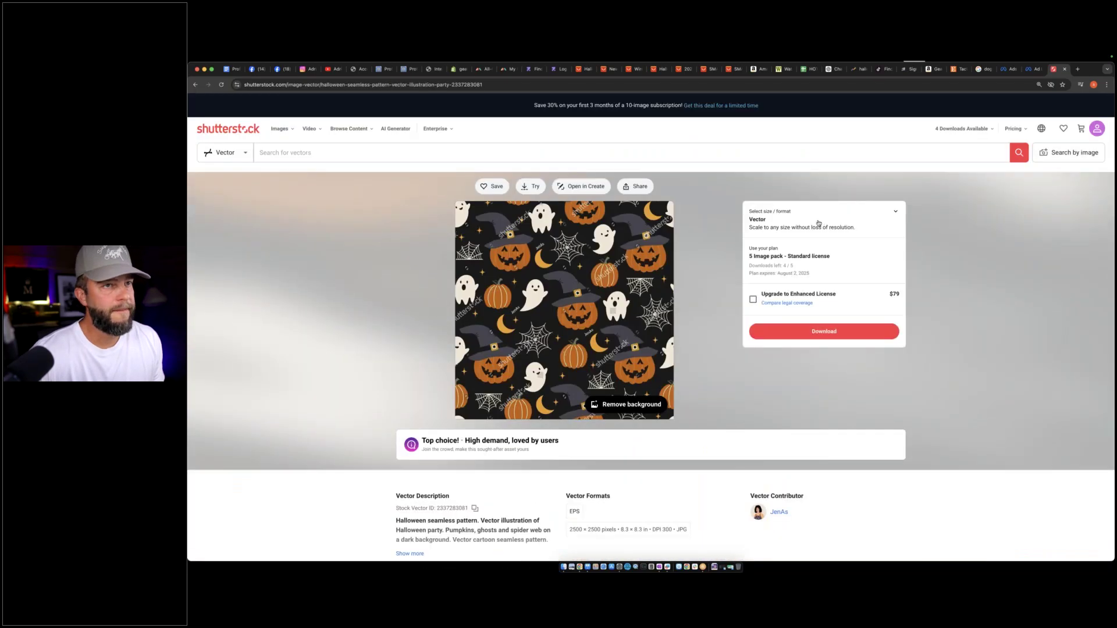
click(819, 225)
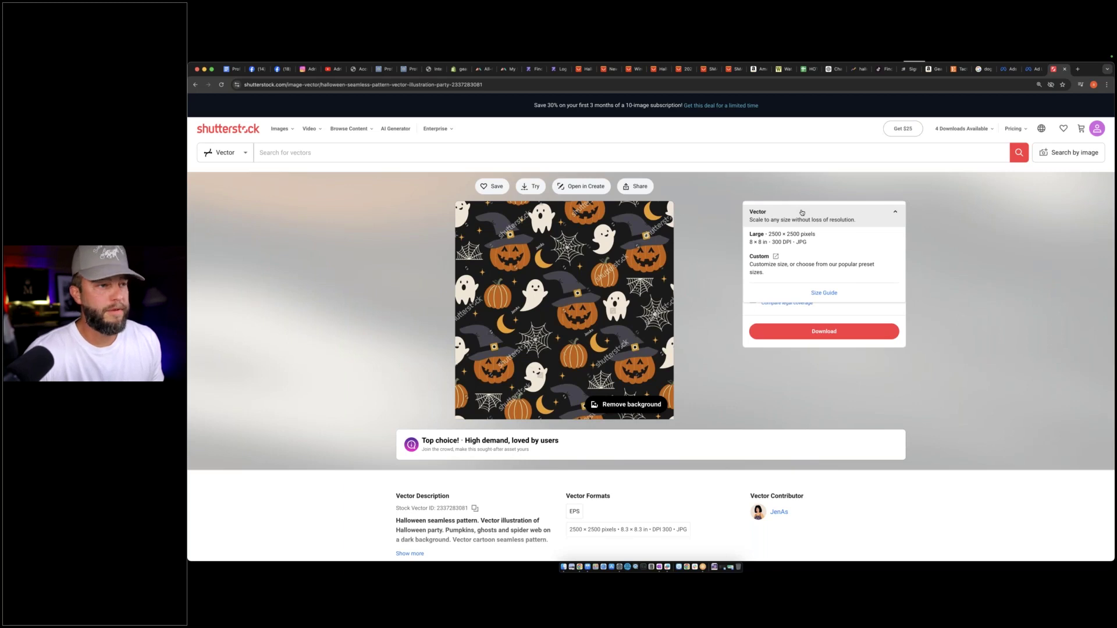
click(798, 240)
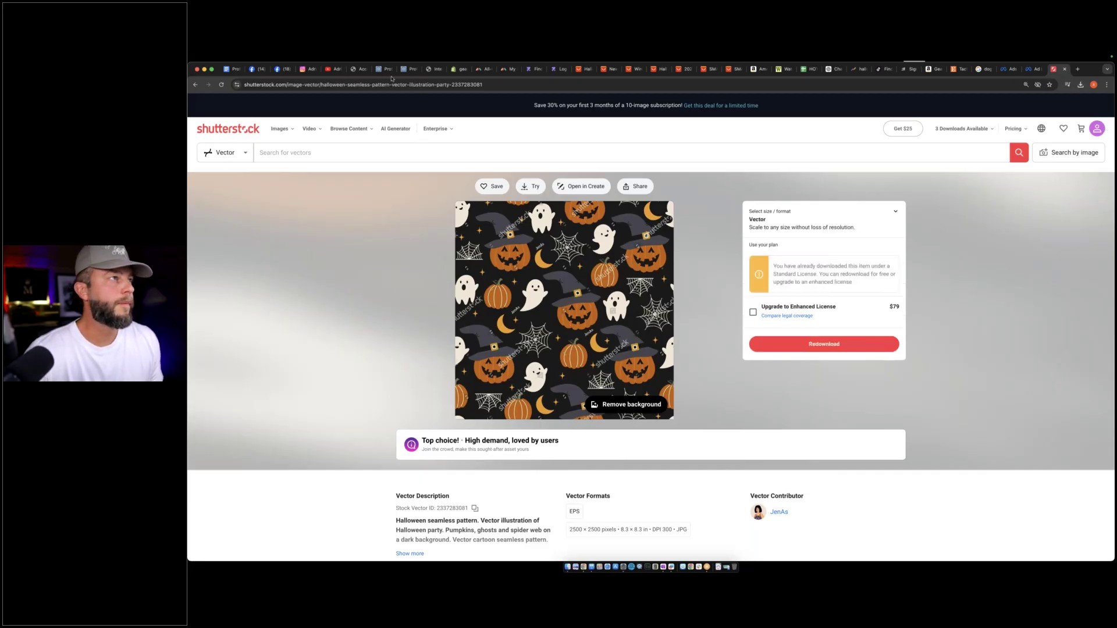
Return to the Printful pants template, scale down the uploaded pattern image to meet the print requirements and dismiss the notice
click(470, 71)
click(477, 69)
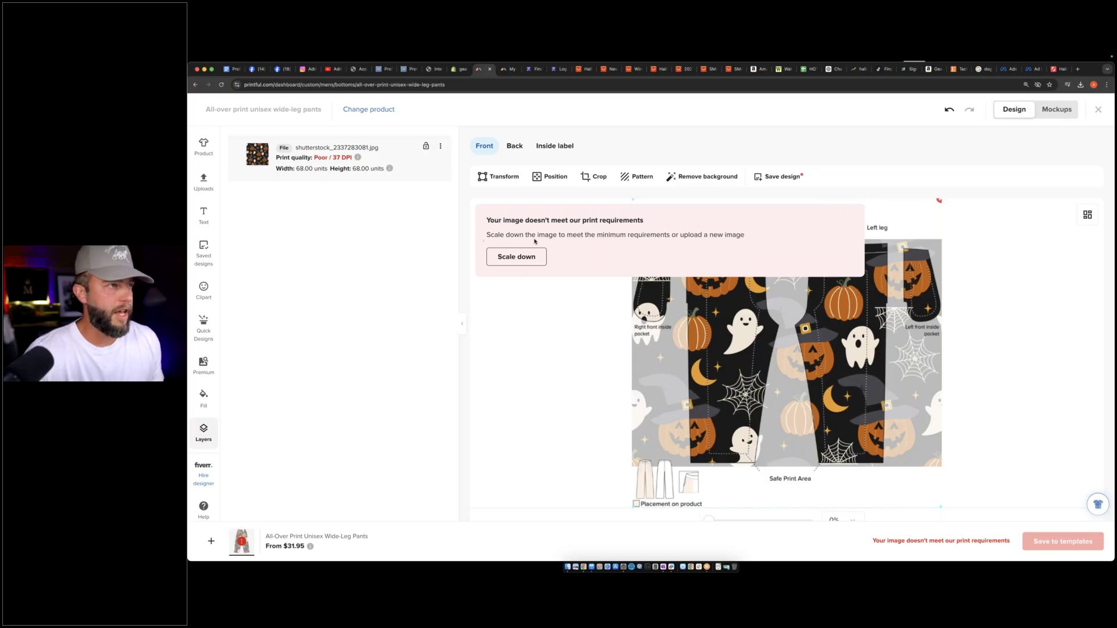
click(512, 259)
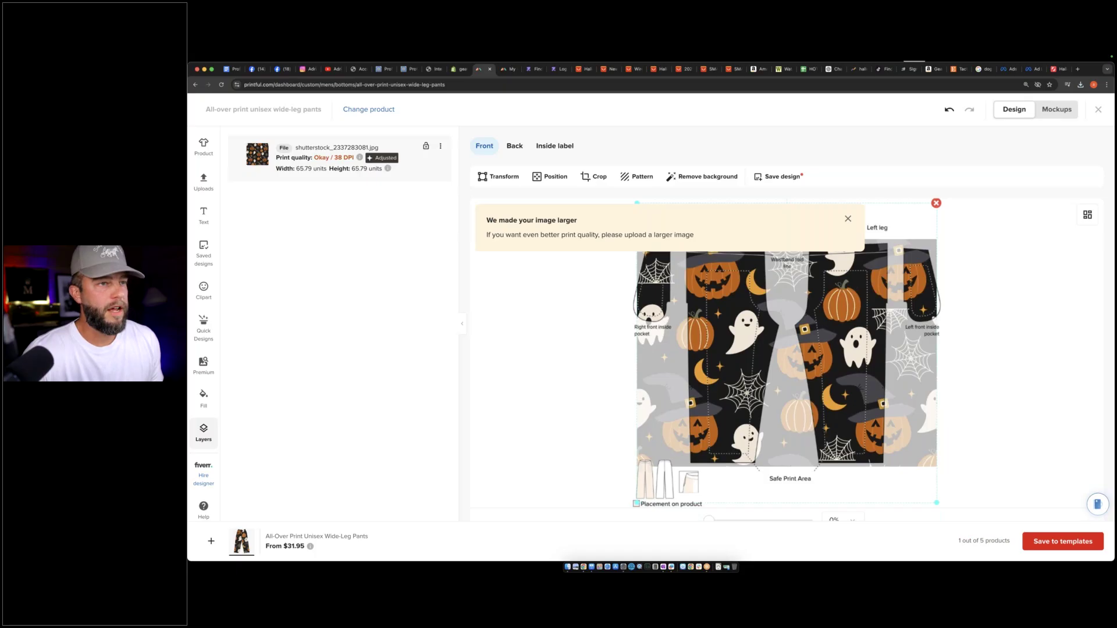
click(847, 219)
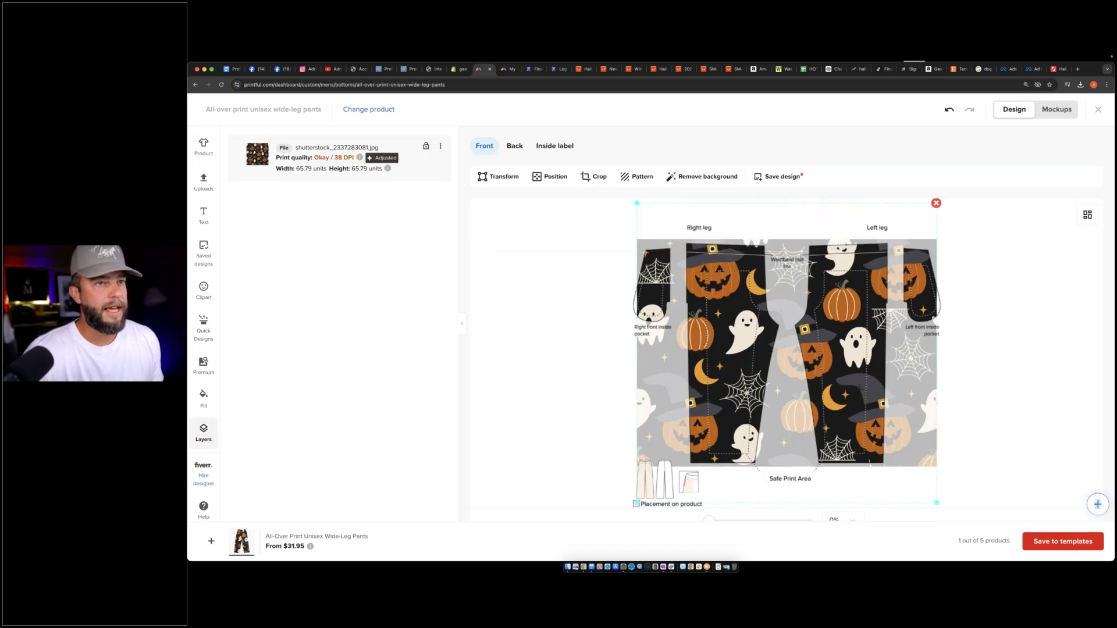
Shift the pattern slightly on the front print area and save the design to templates, accepting the empty Back placement
drag(808, 330, 838, 329)
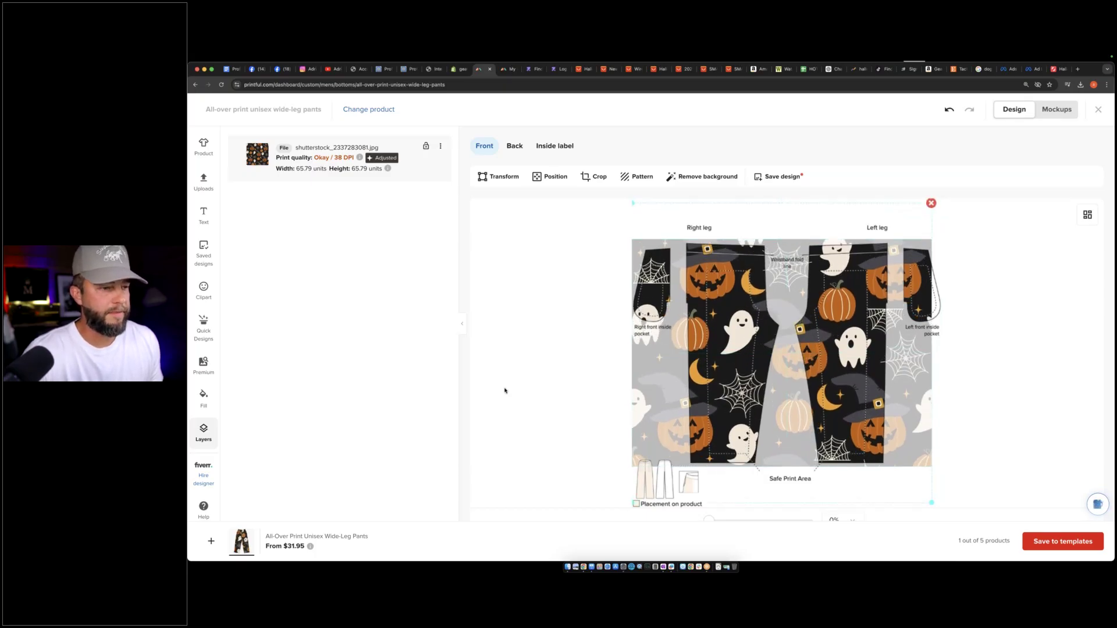
scroll(511, 398, down, 2)
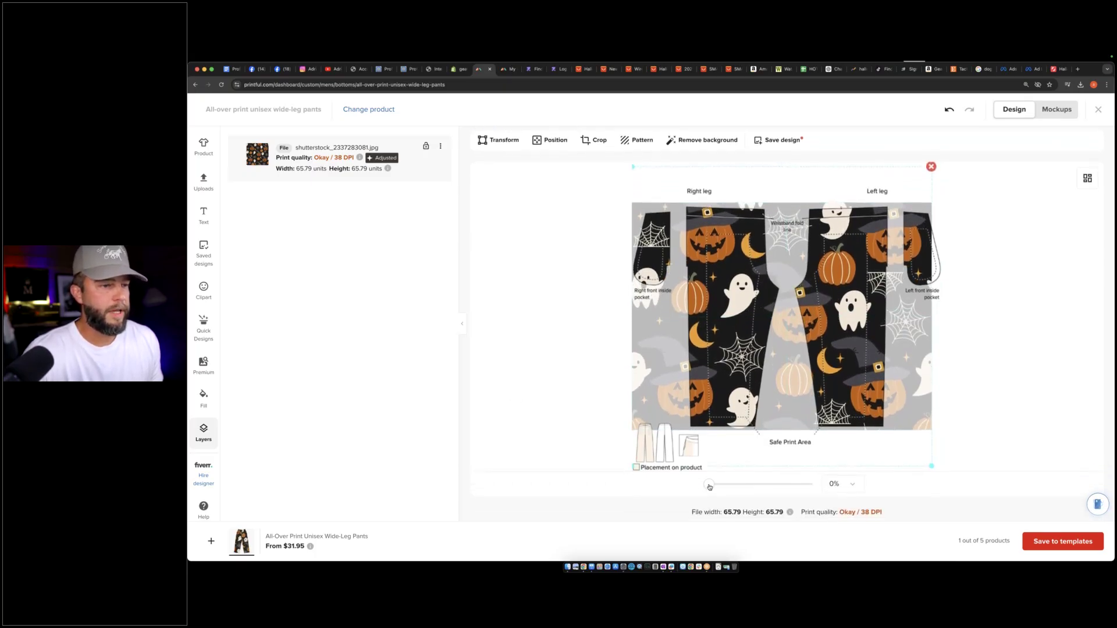
mouse_move(721, 487)
mouse_down()
mouse_move(743, 483)
mouse_move(708, 484)
mouse_up()
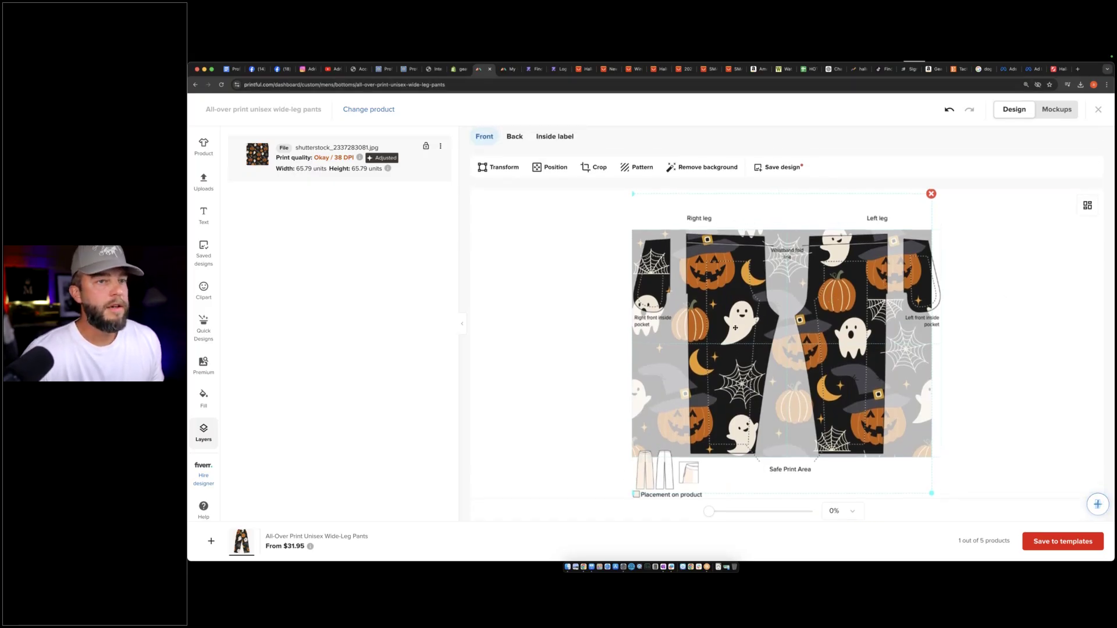
click(1064, 543)
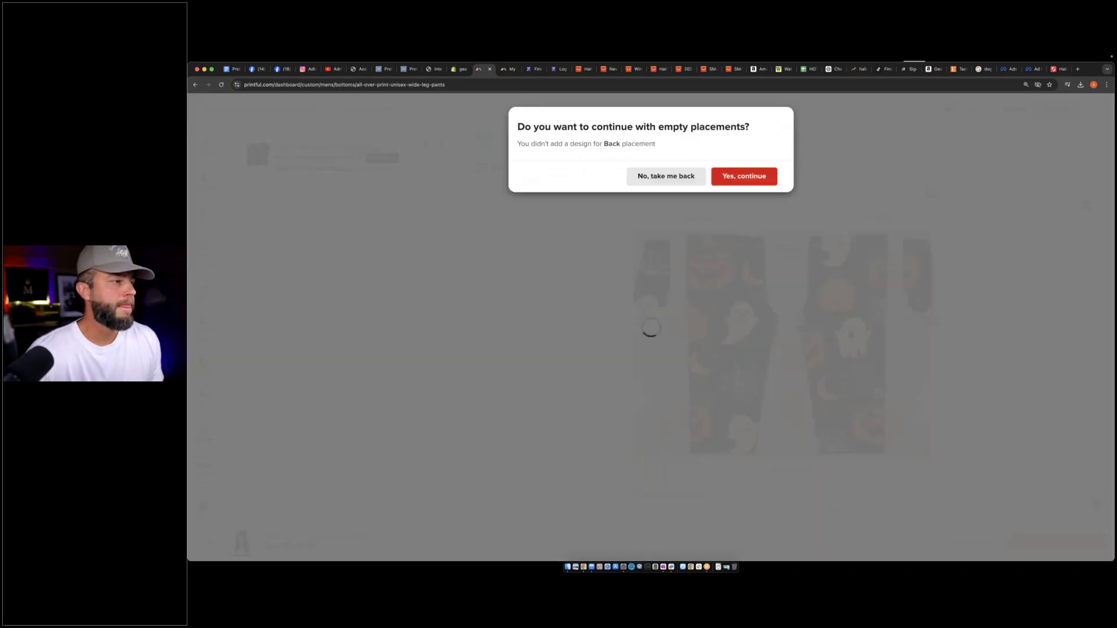
click(744, 176)
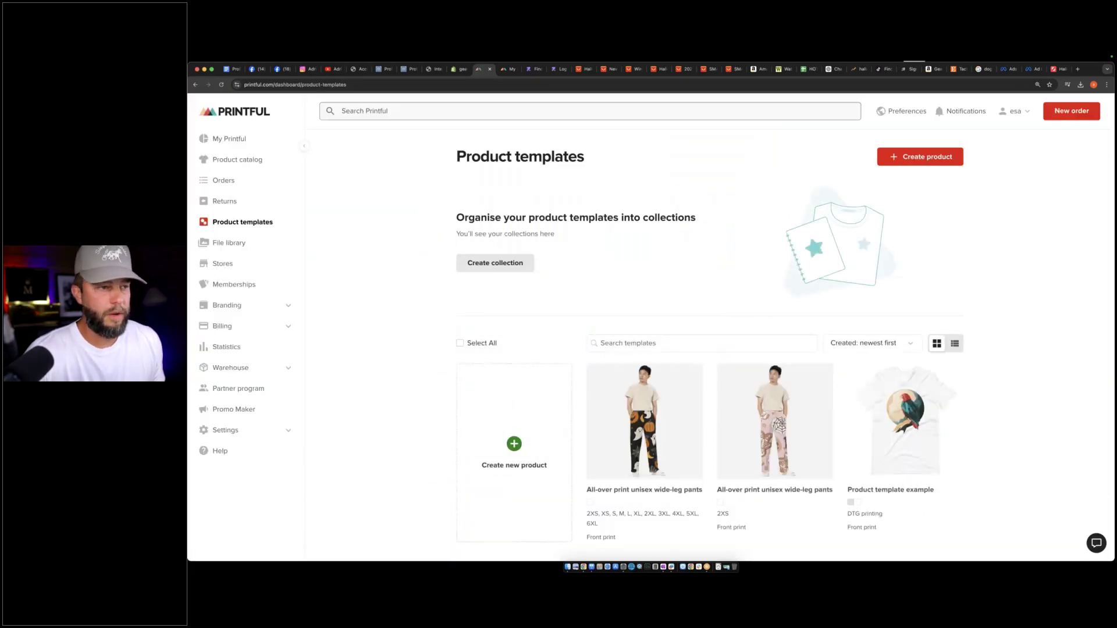
Open the newly saved pumpkin-and-ghost pants template and enlarge its page to examine the mockup and product details
scroll(646, 454, down, 1)
mouse_move(753, 457)
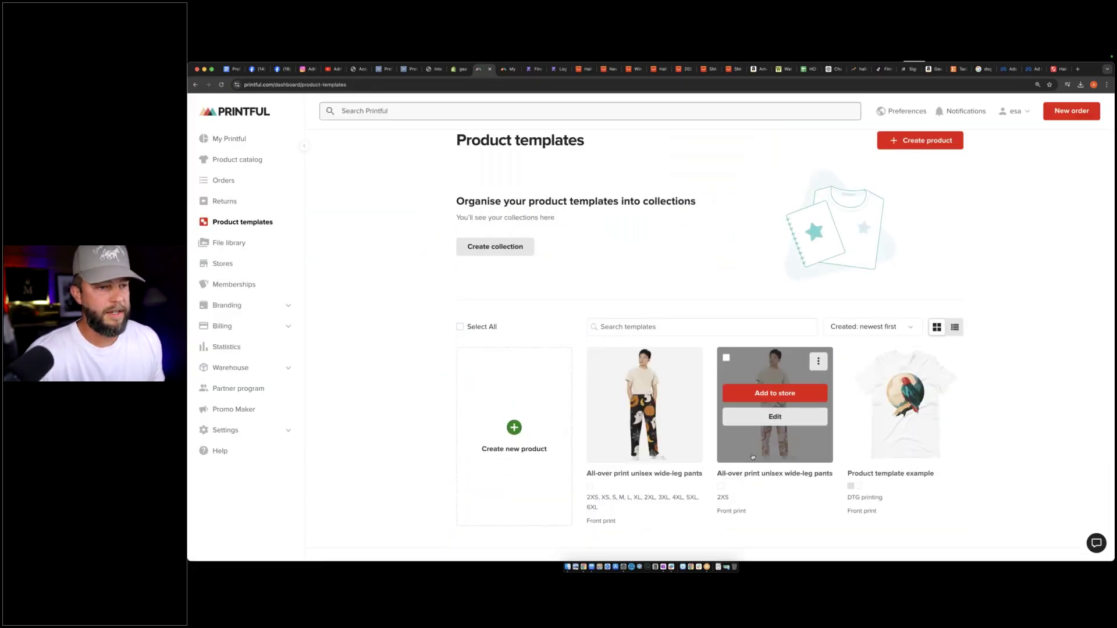
mouse_move(641, 447)
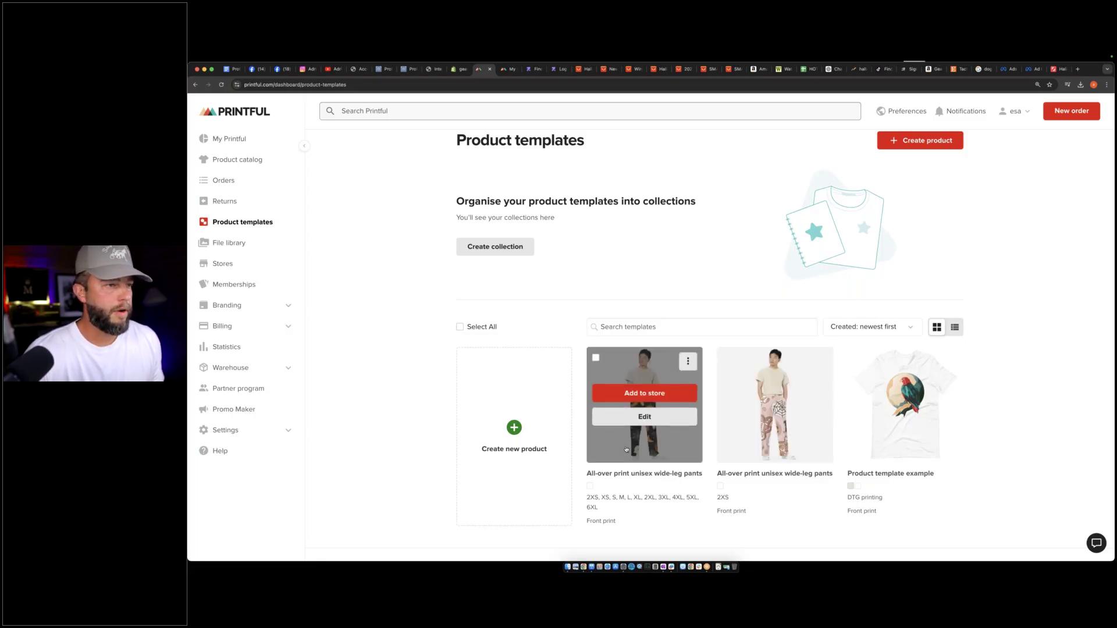
click(626, 449)
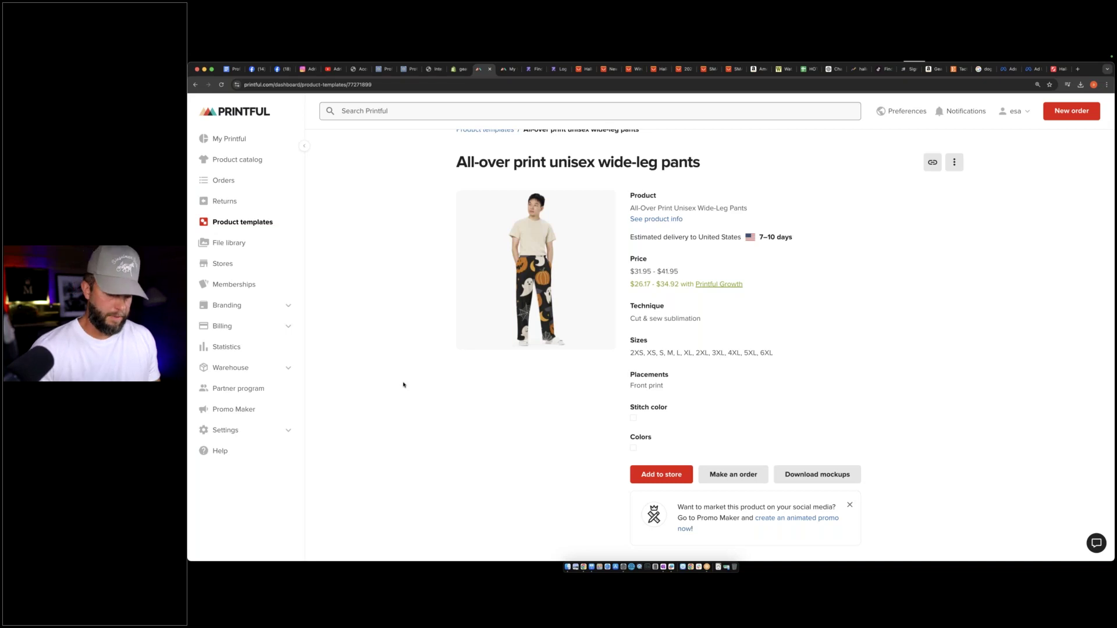
key(super+plus)
key(super+plus)
key(super+plus)
key(super+plus)
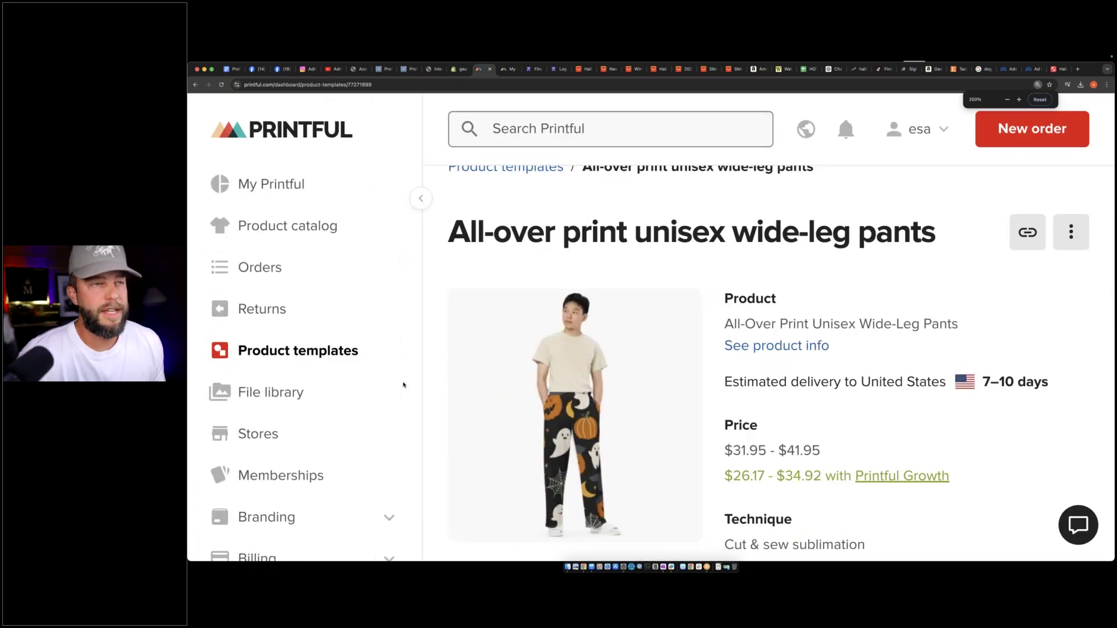
scroll(514, 392, down, 1)
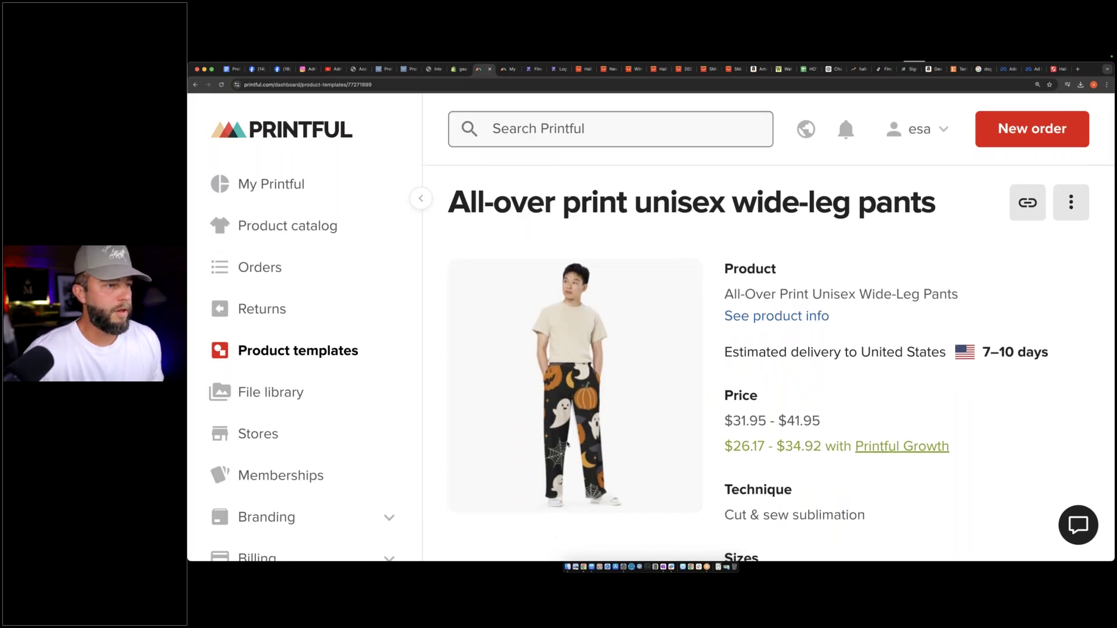
scroll(556, 455, down, 10)
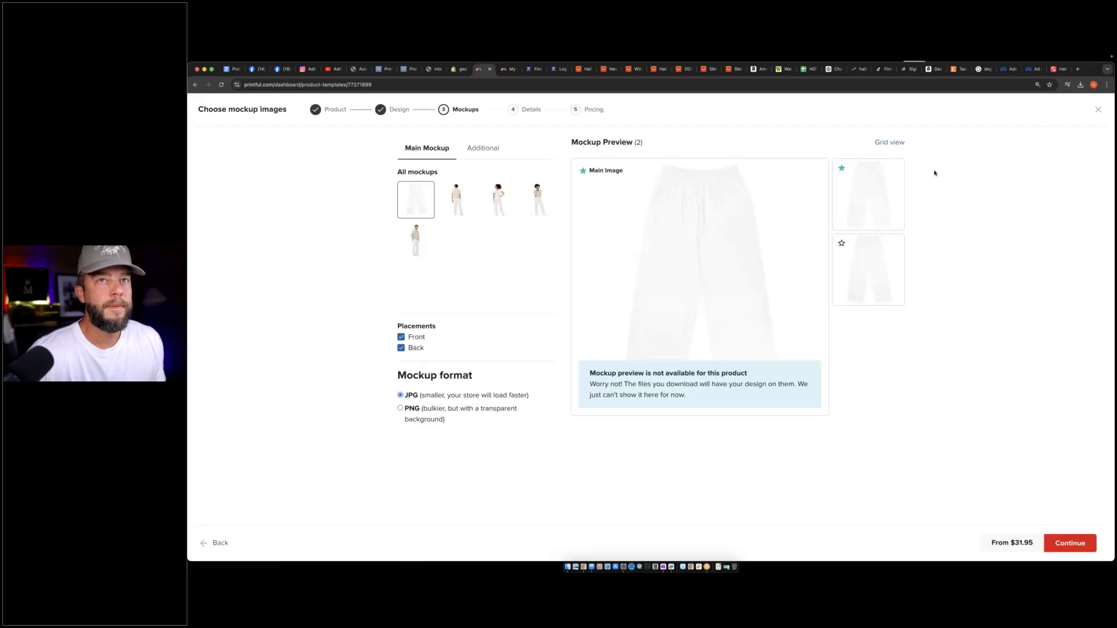
Try the model mockups for the store listing and choose the flat pants image as the main mockup
click(457, 199)
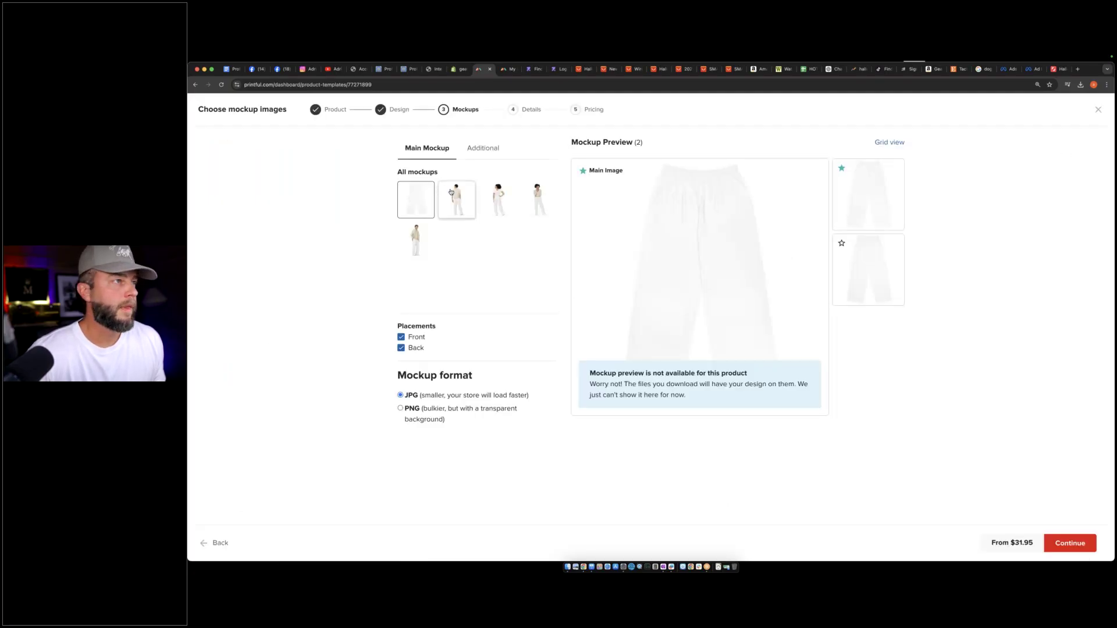
click(486, 191)
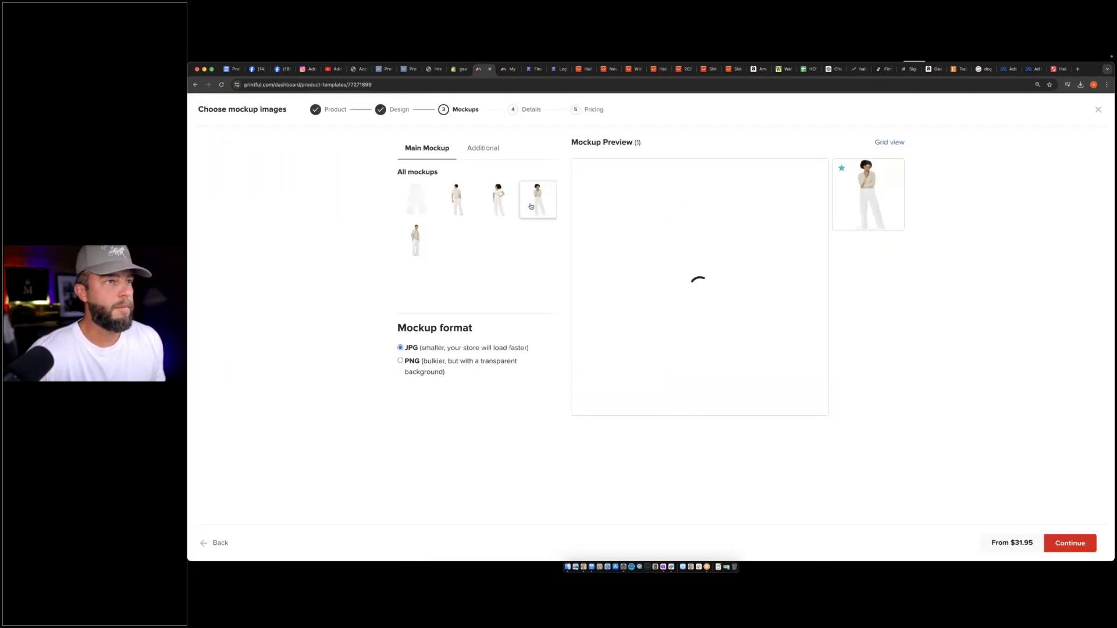
click(415, 241)
click(498, 200)
click(416, 200)
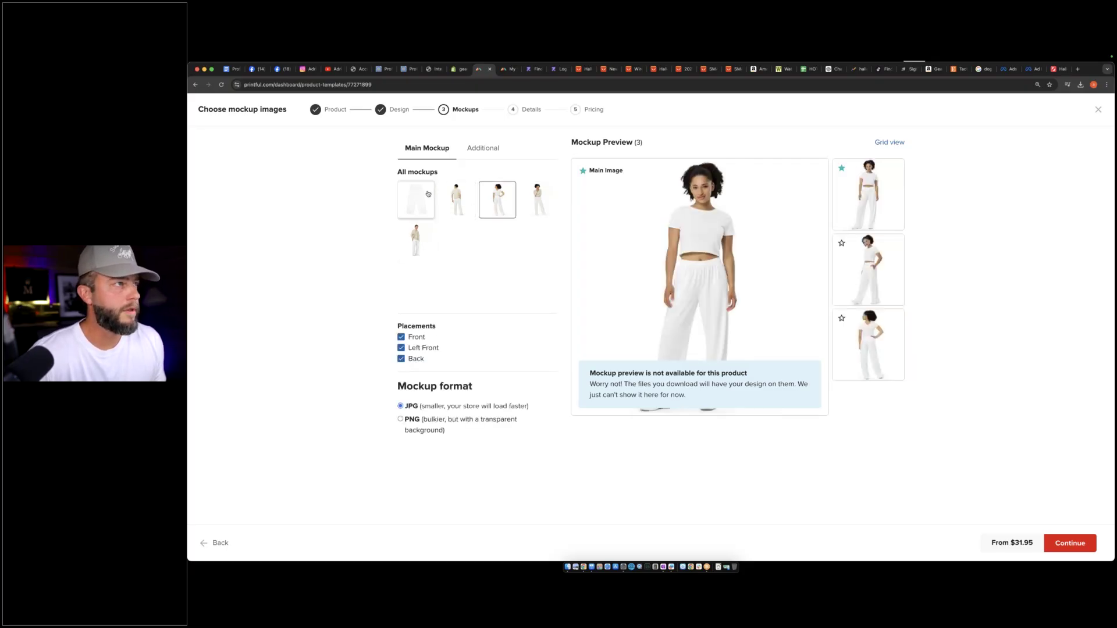
Add the first two model mockups from both rows as additional images and continue to the product details
click(488, 149)
click(416, 225)
click(411, 260)
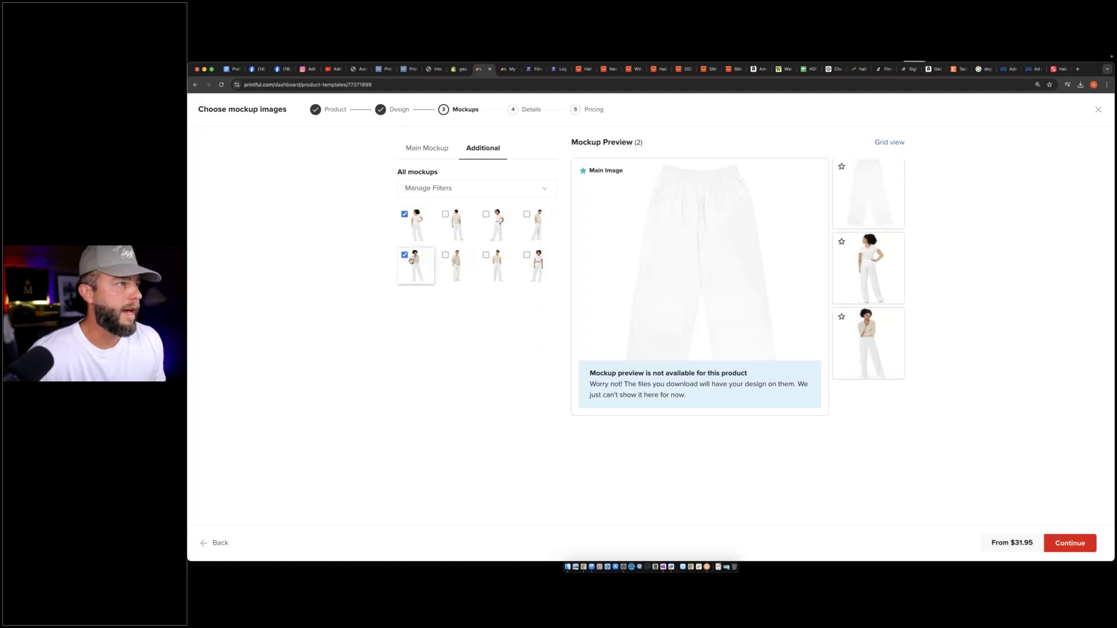
click(445, 256)
click(445, 215)
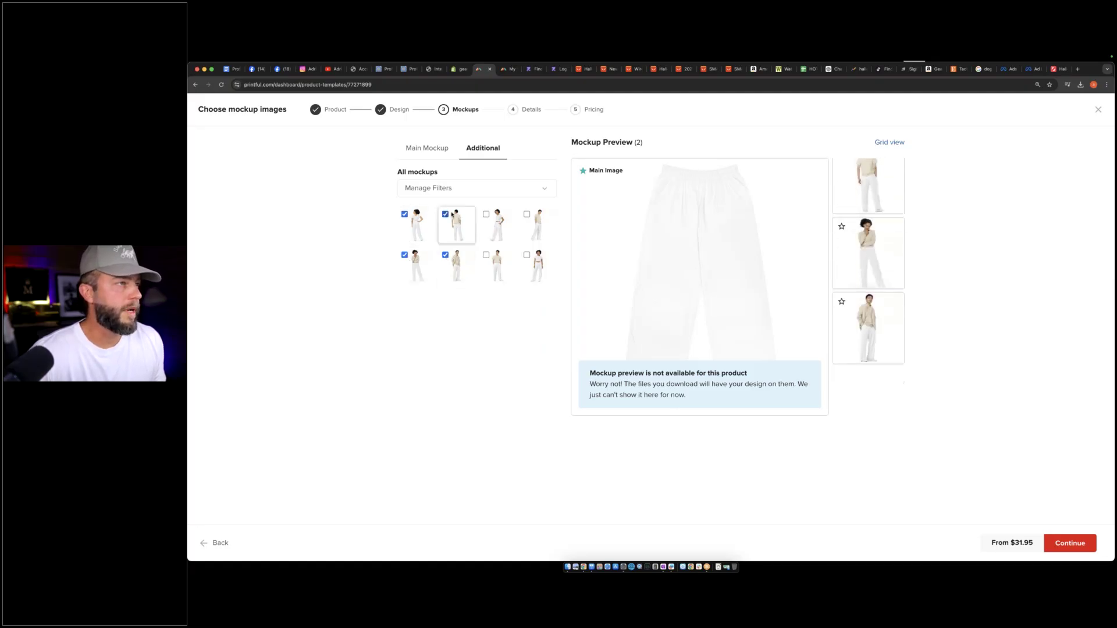
click(1056, 542)
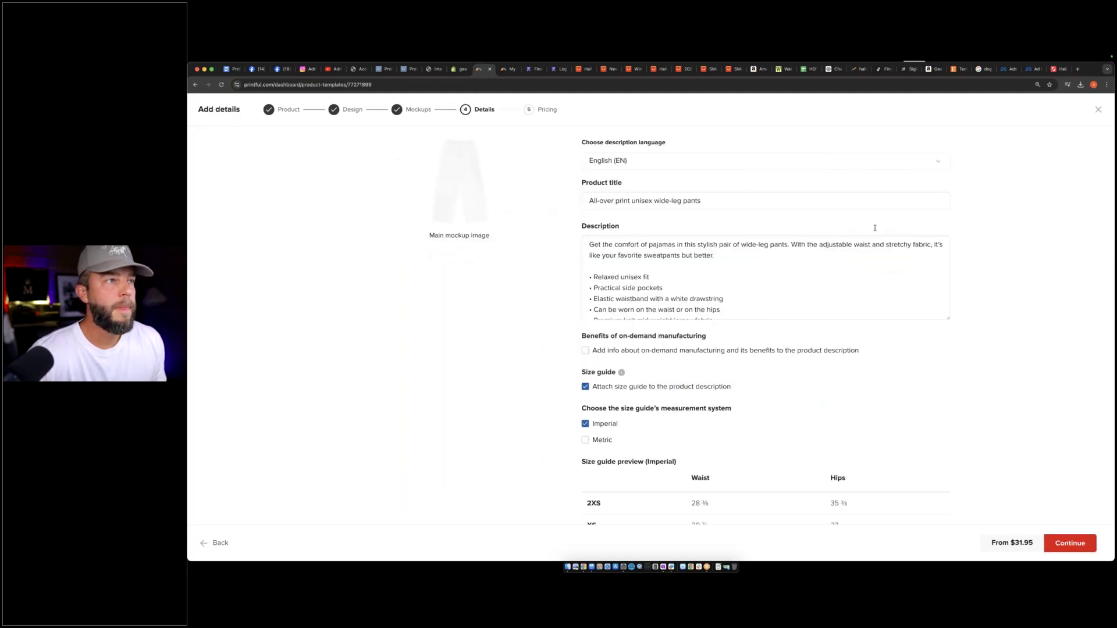
Retitle the product "Viral Halloween PJs" and review its description, size guide, tags and visibility options
triple_click(585, 199)
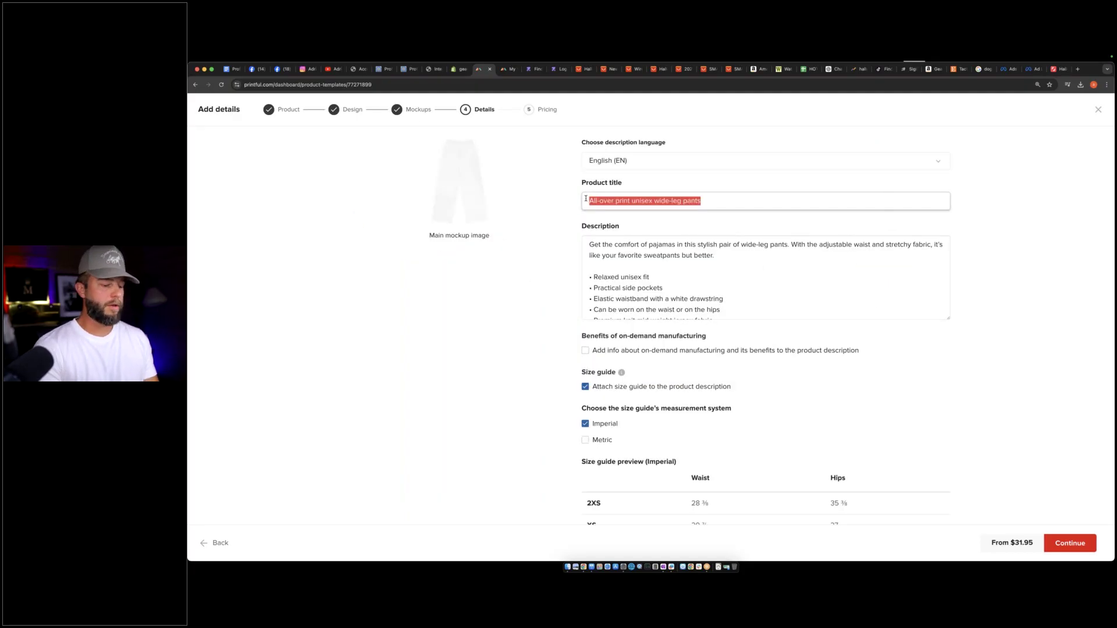
text(Vog)
key(BackSpace)
key(BackSpace)
text(iral Haol)
key(BackSpace)
key(BackSpace)
key(BackSpace)
text(olloween)
key(BackSpace)
key(BackSpace)
key(BackSpace)
key(BackSpace)
key(BackSpace)
key(BackSpace)
text(loween)
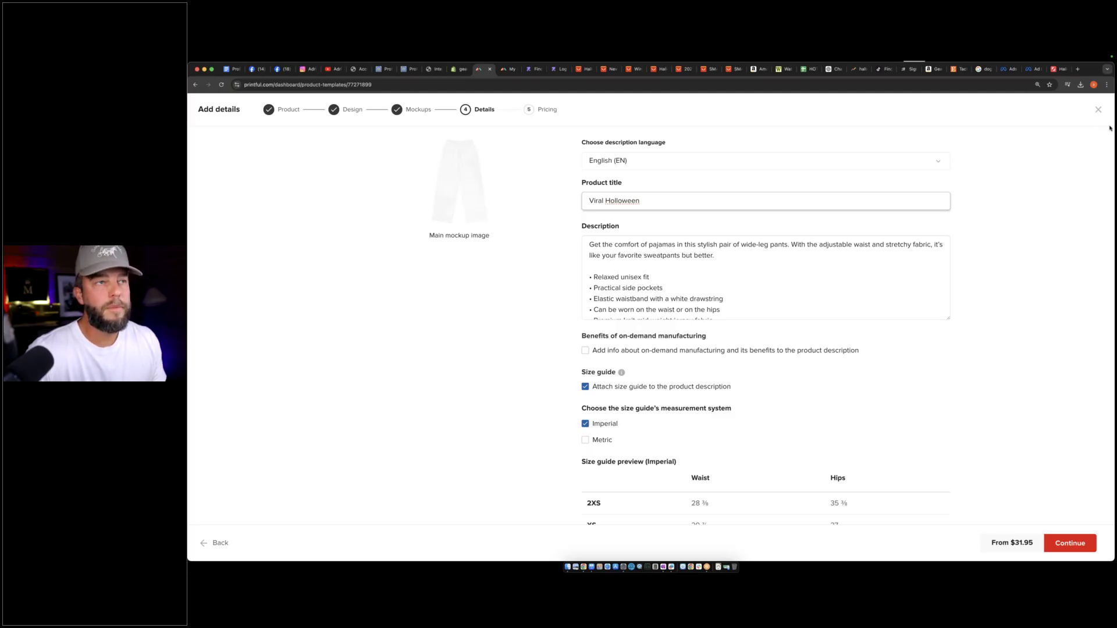
text(PJs)
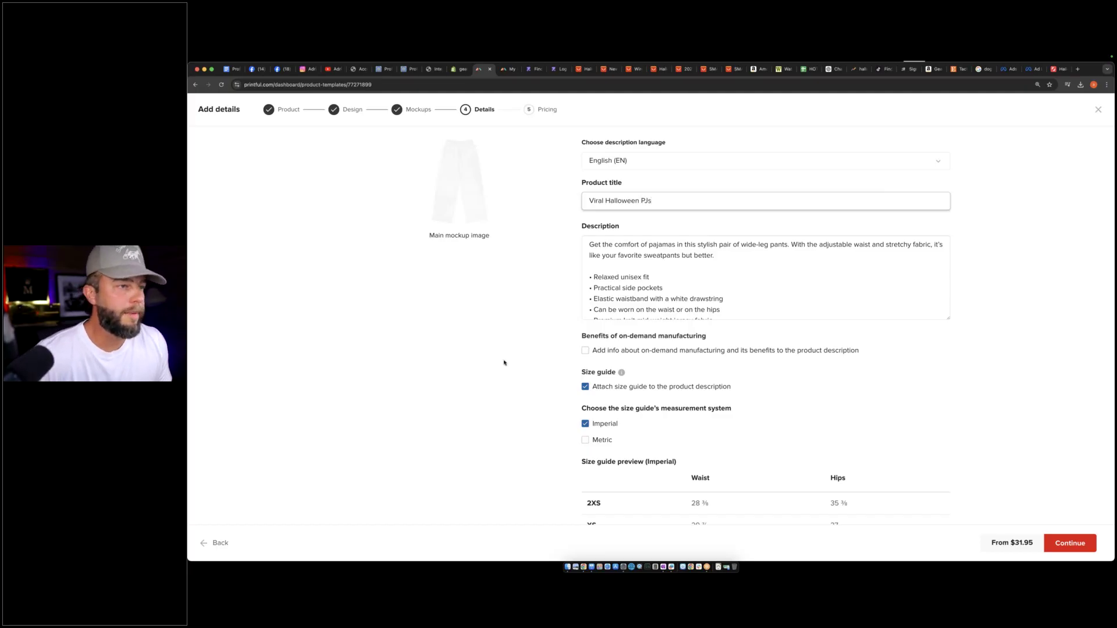
scroll(830, 309, down, 5)
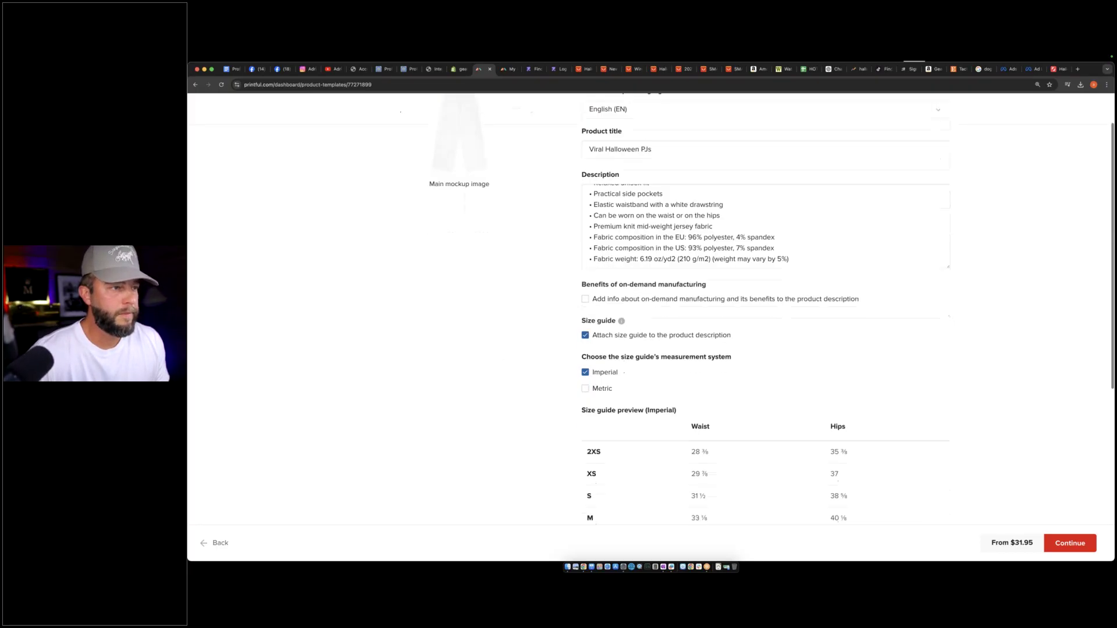
scroll(678, 225, down, 6)
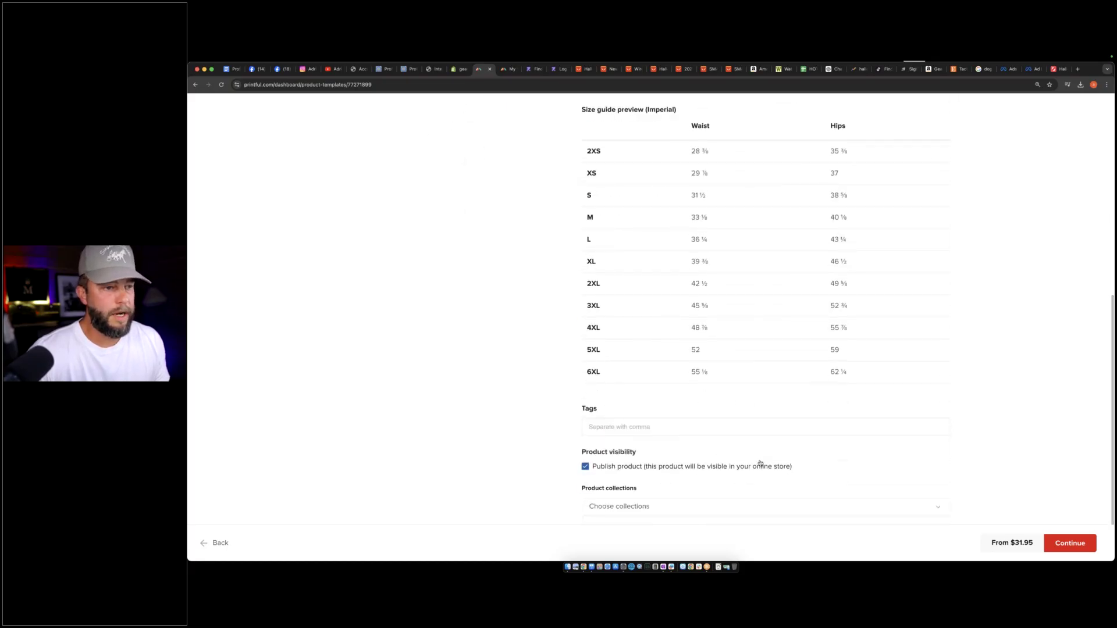
Recheck the product description, size guide, tags, visibility and collection options, and continue to pricing
scroll(759, 464, up, 7)
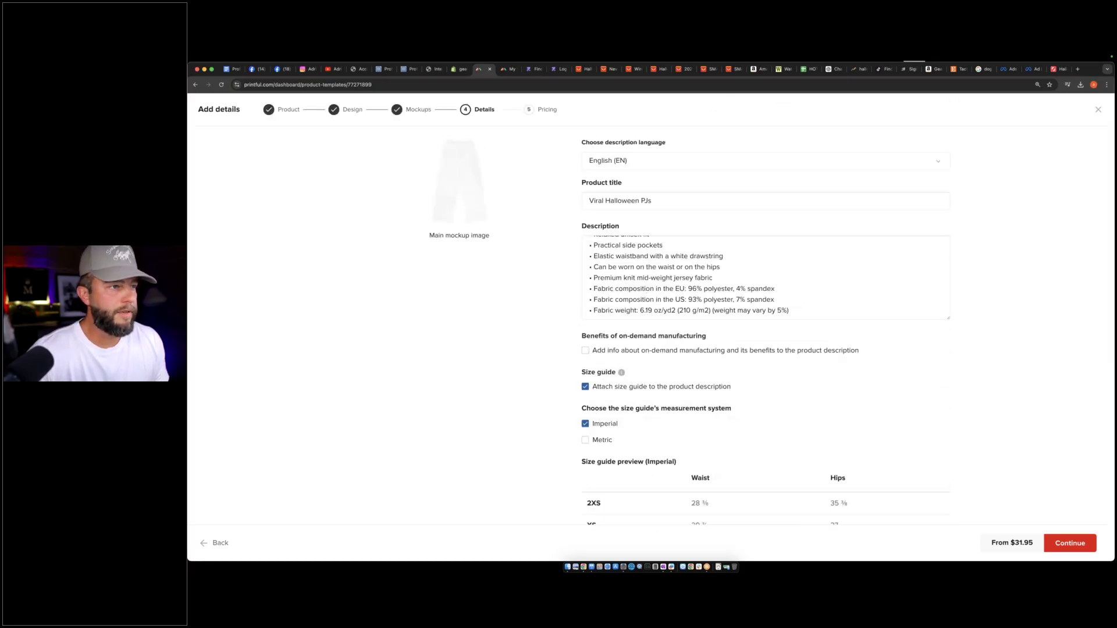
scroll(632, 289, down, 6)
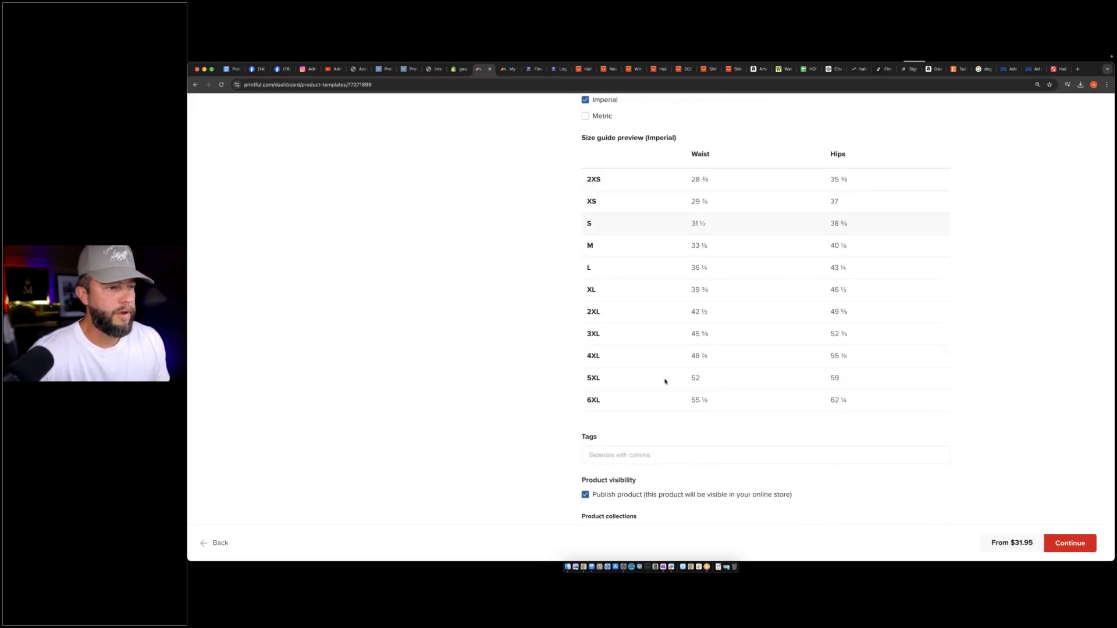
scroll(666, 381, down, 1)
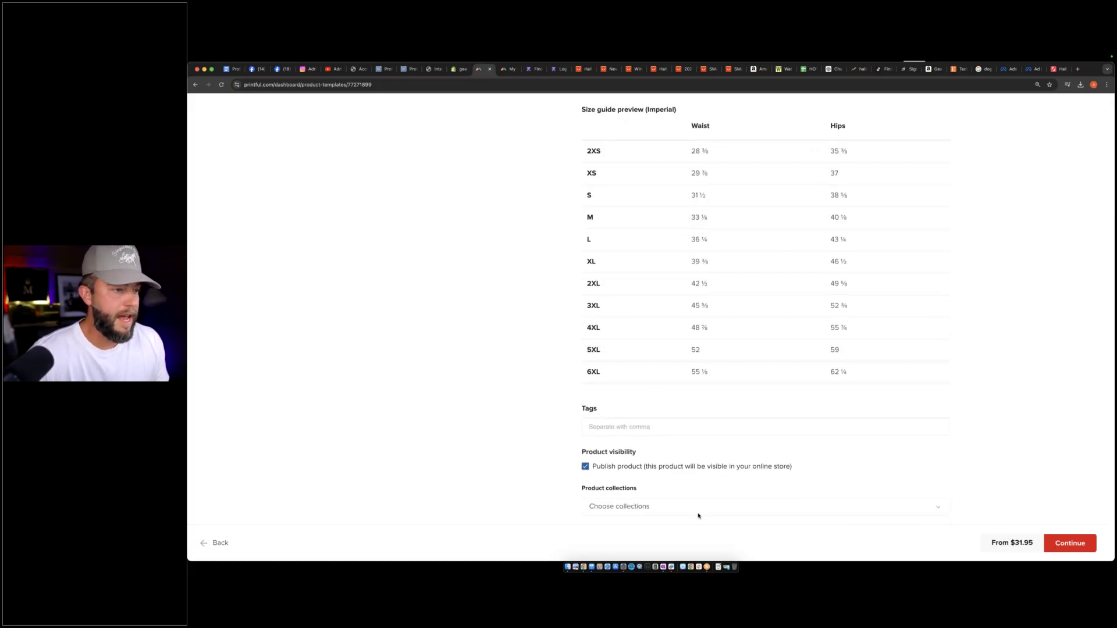
click(1071, 542)
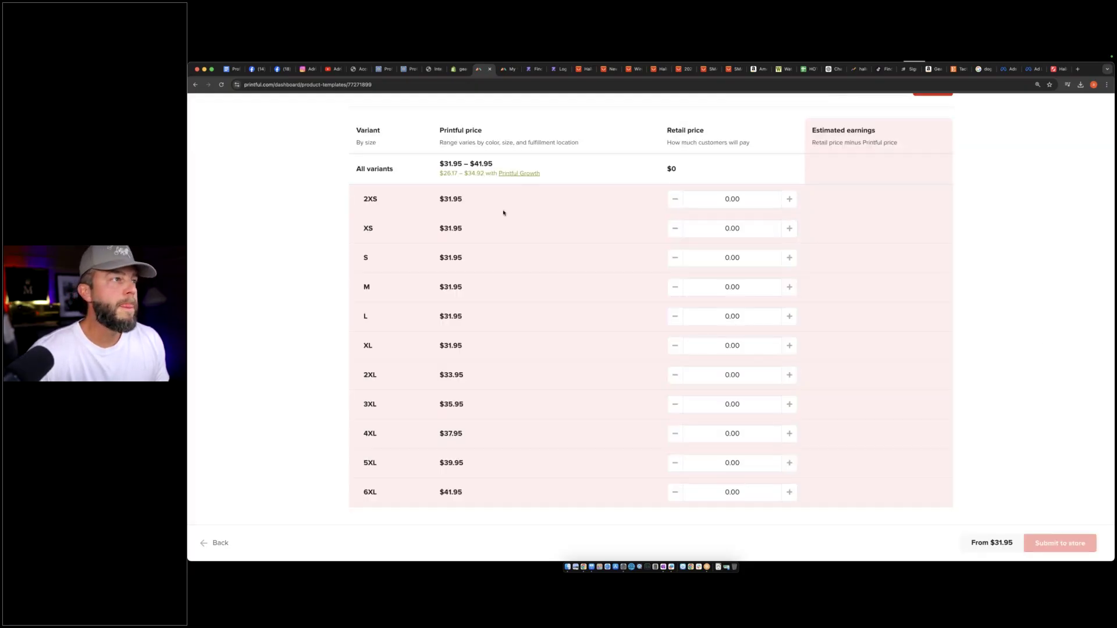
Set the 2XS variant's retail price to 49.99 and copy that price
click(750, 201)
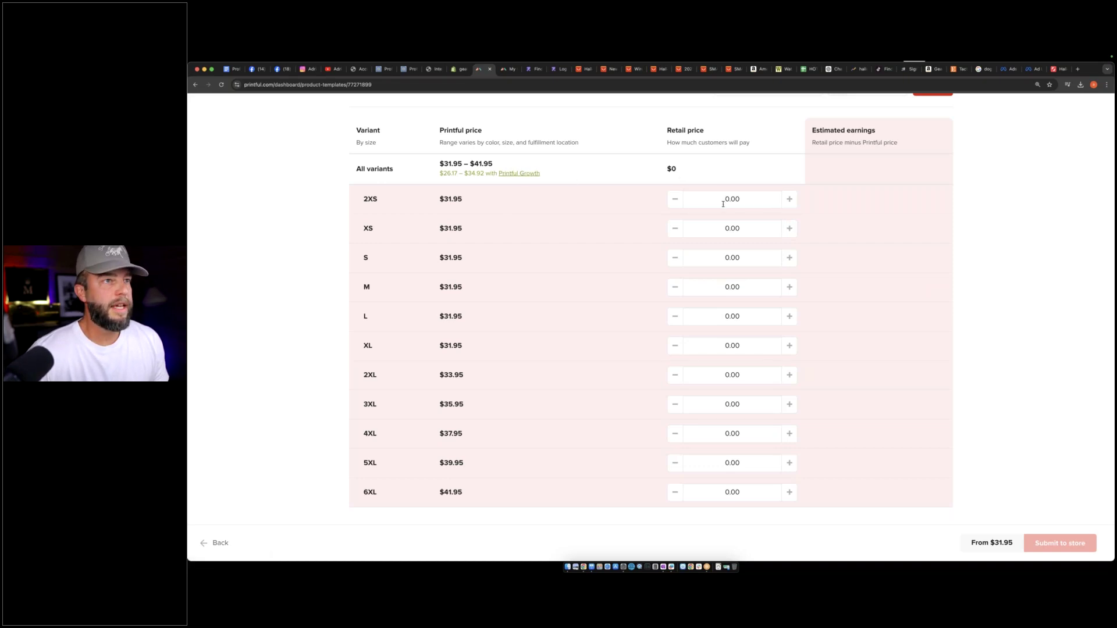
click(741, 198)
double_click(746, 201)
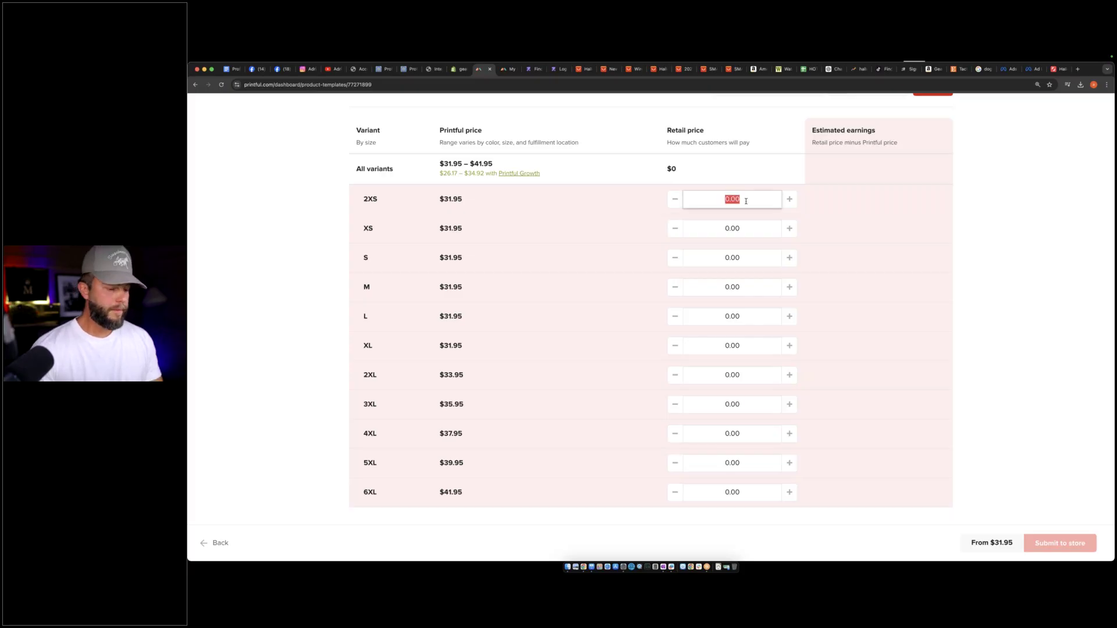
text(49.)
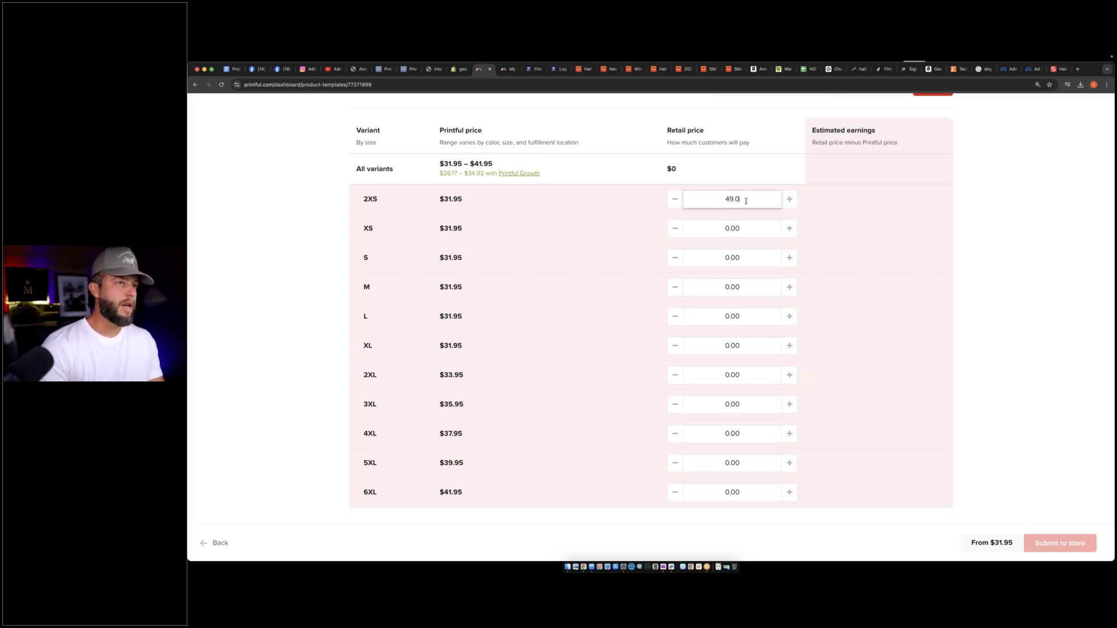
text(99)
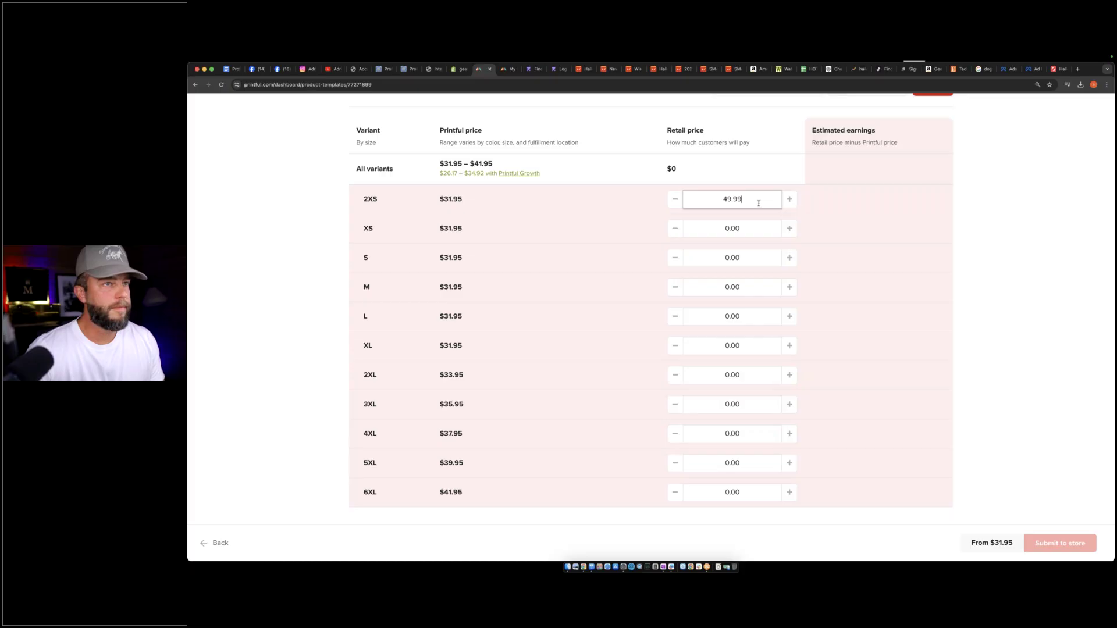
key(super+a)
key(super+c)
Apply the copied 49.99 retail price to every variant from XS through 3XL
click(753, 231)
key(super+v)
click(741, 257)
key(super+a)
key(super+v)
click(742, 287)
key(super+v)
key(super+a)
key(super+v)
click(734, 322)
key(super+a)
key(super+v)
click(732, 347)
key(super+a)
key(super+v)
click(732, 373)
key(super+a)
key(super+v)
click(734, 409)
key(super+a)
key(super+v)
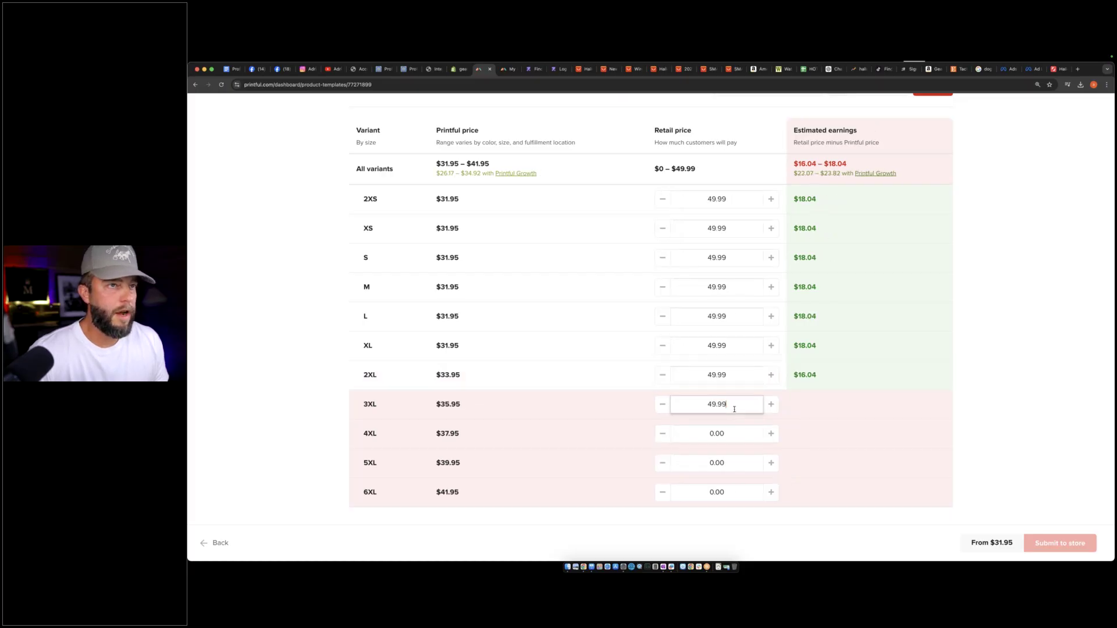
Set the retail price of the 4XL, 5XL and 6XL variants to 49.99 and review the pricing page
click(720, 436)
key(super+v)
key(super+a)
key(super+v)
click(713, 464)
key(super+a)
key(super+v)
click(716, 493)
key(super+a)
key(super+v)
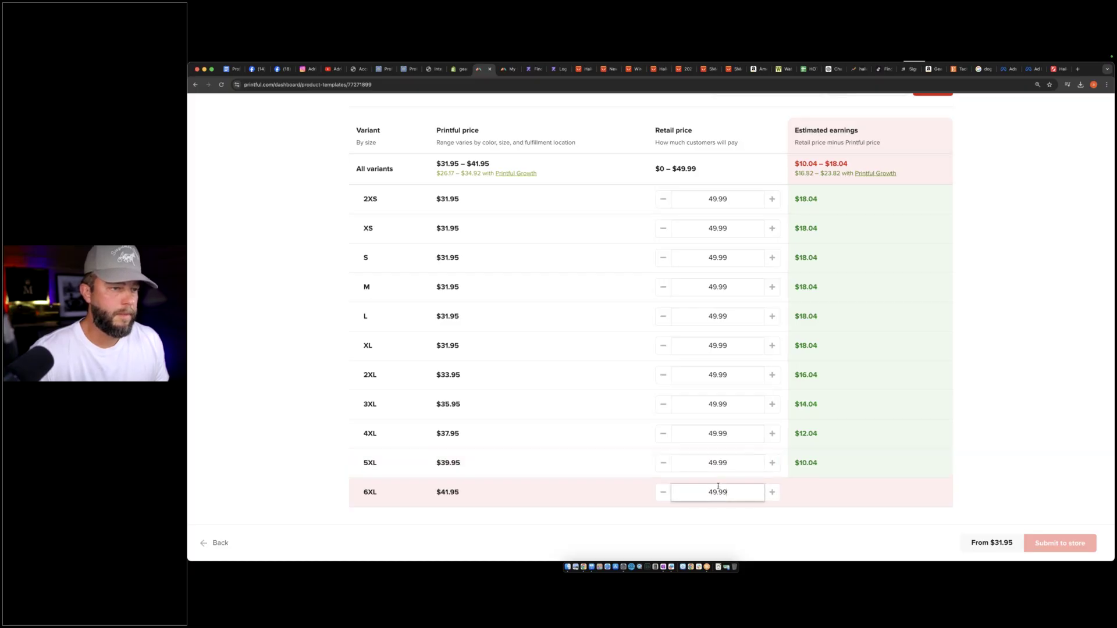
click(662, 517)
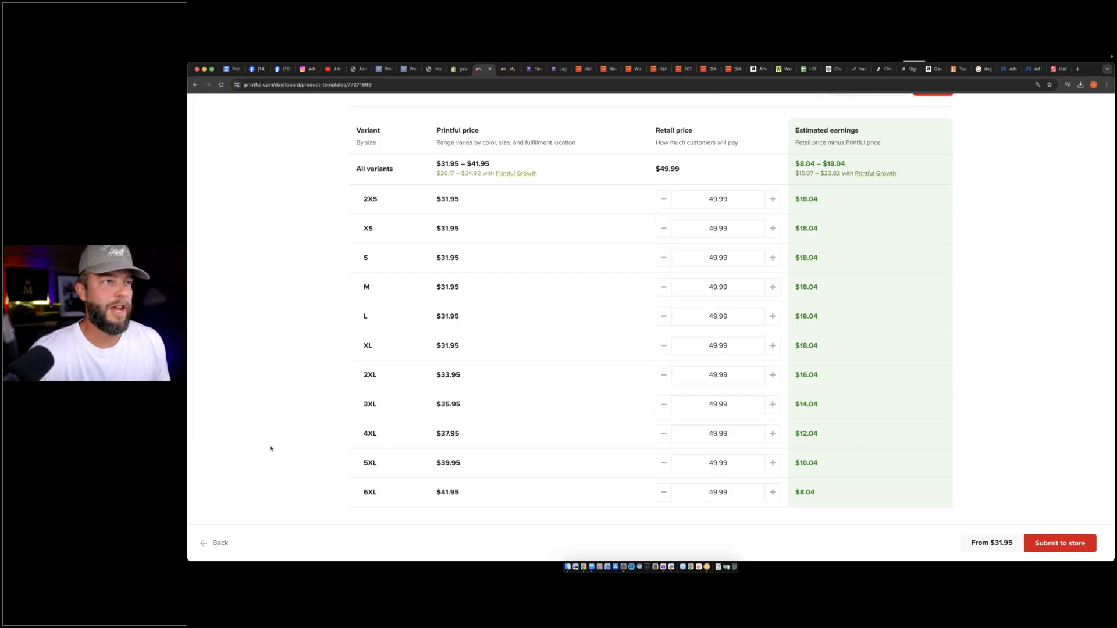
scroll(270, 449, up, 3)
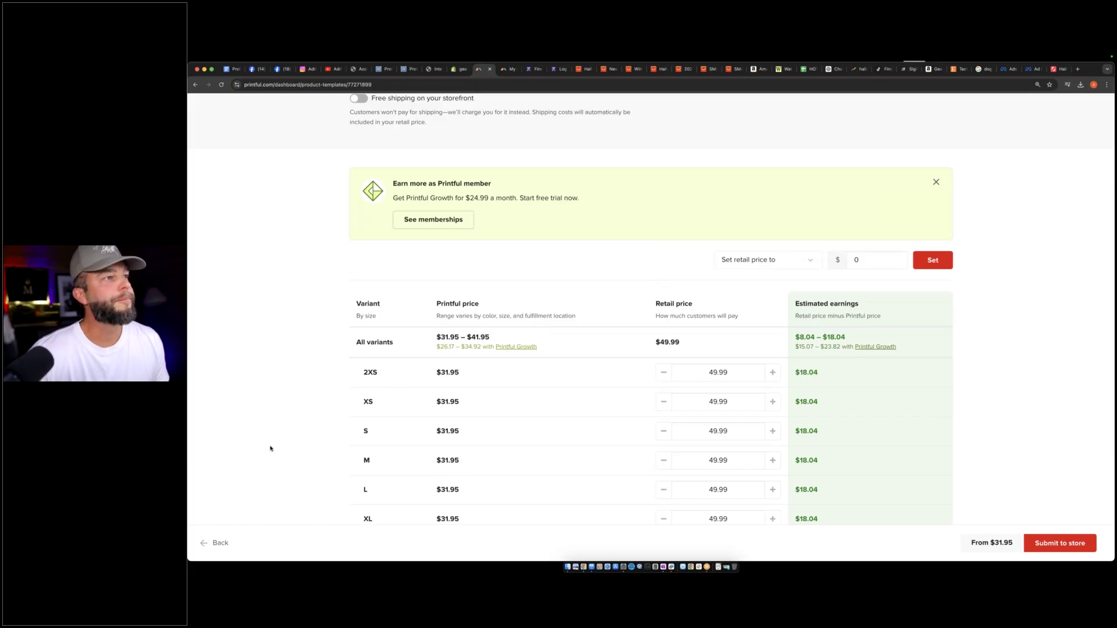
scroll(270, 449, down, 3)
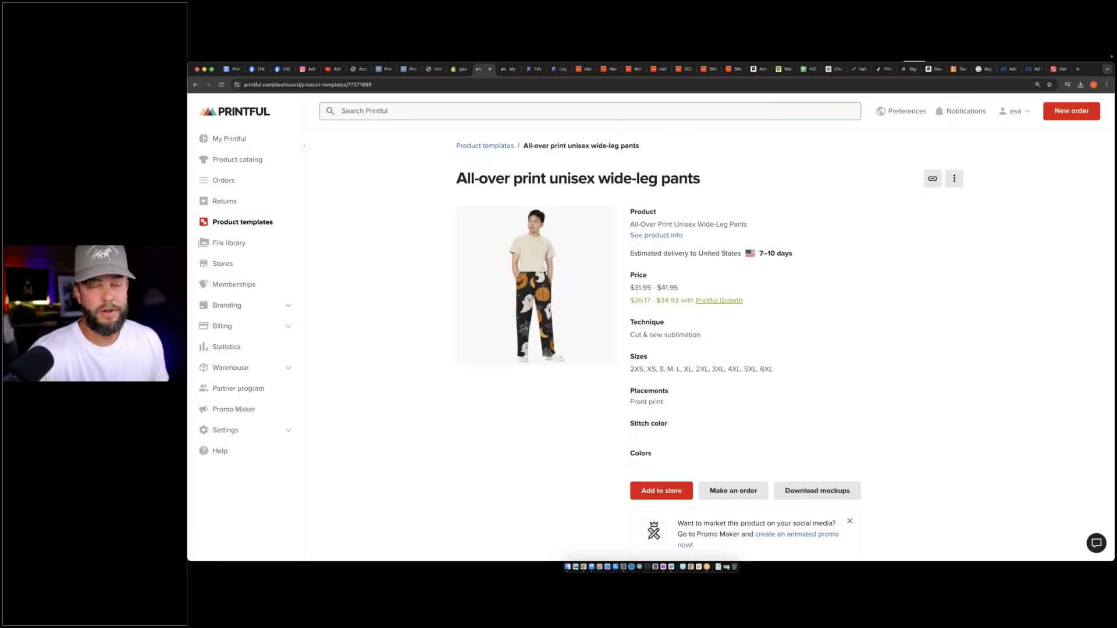
Open the pink spiderweb pants template from the product templates and examine its mockup and details at enlarged view
click(485, 146)
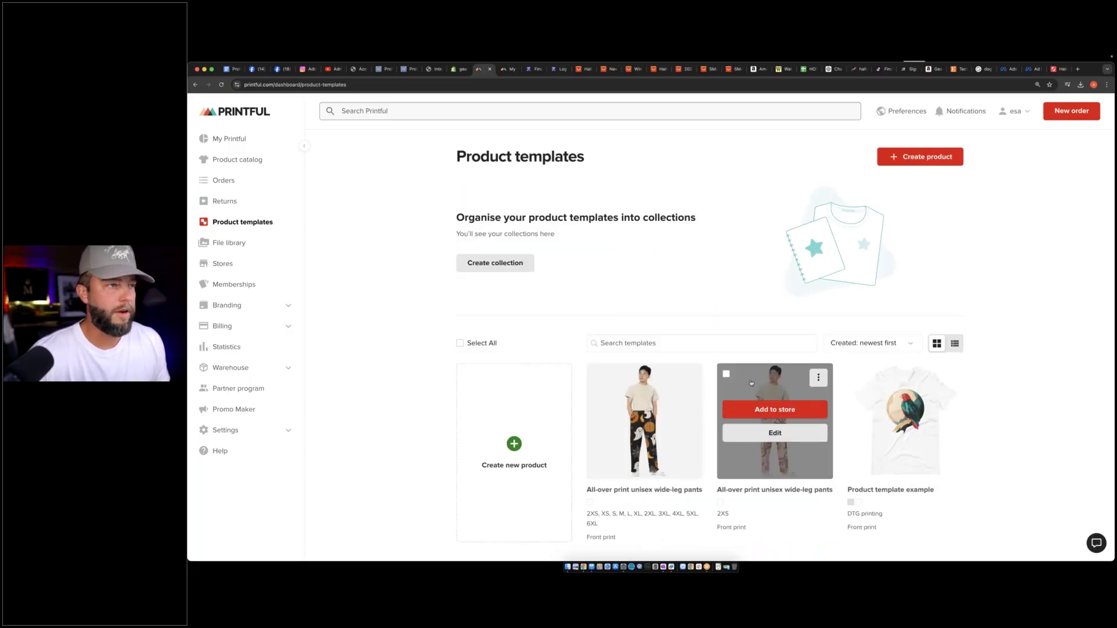
click(751, 383)
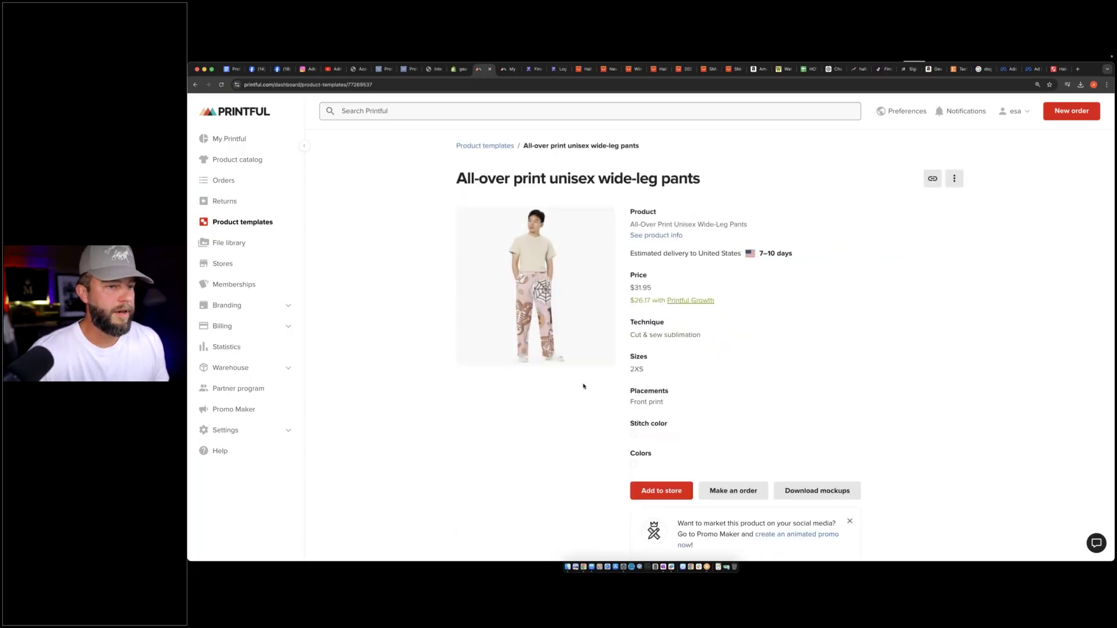
scroll(584, 385, down, 4)
scroll(584, 384, up, 4)
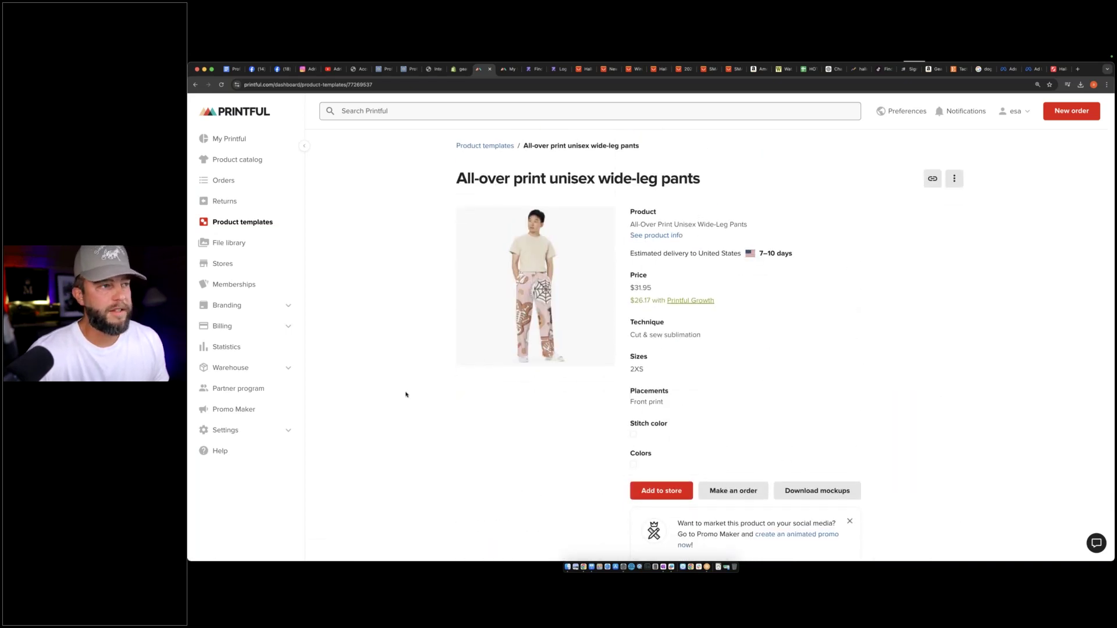
key(super+plus)
key(super+plus)
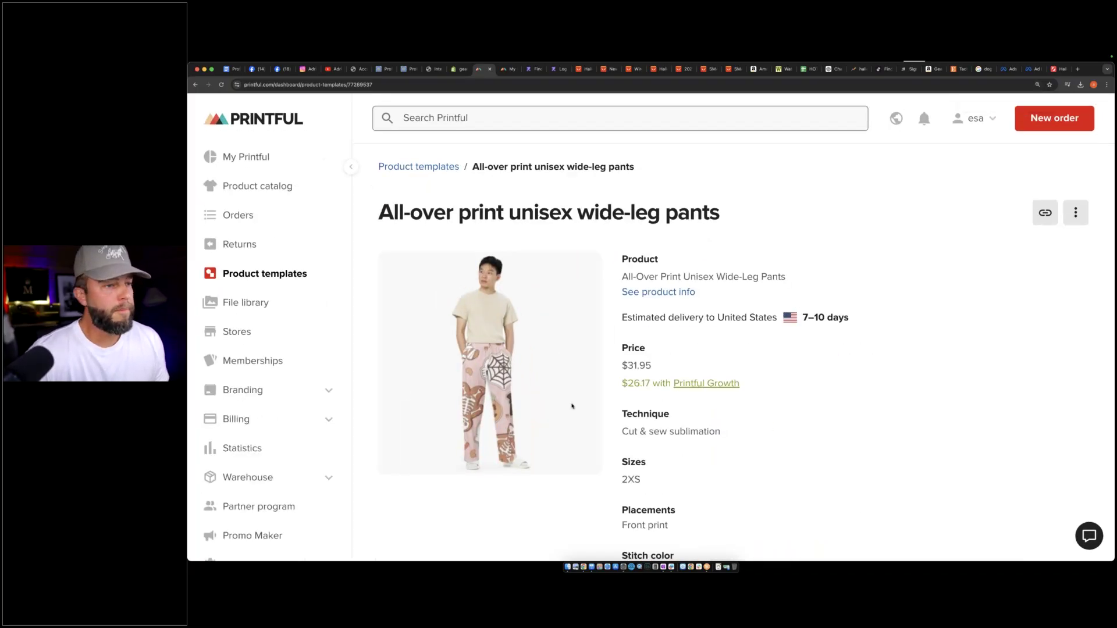
scroll(573, 406, down, 4)
scroll(573, 406, up, 4)
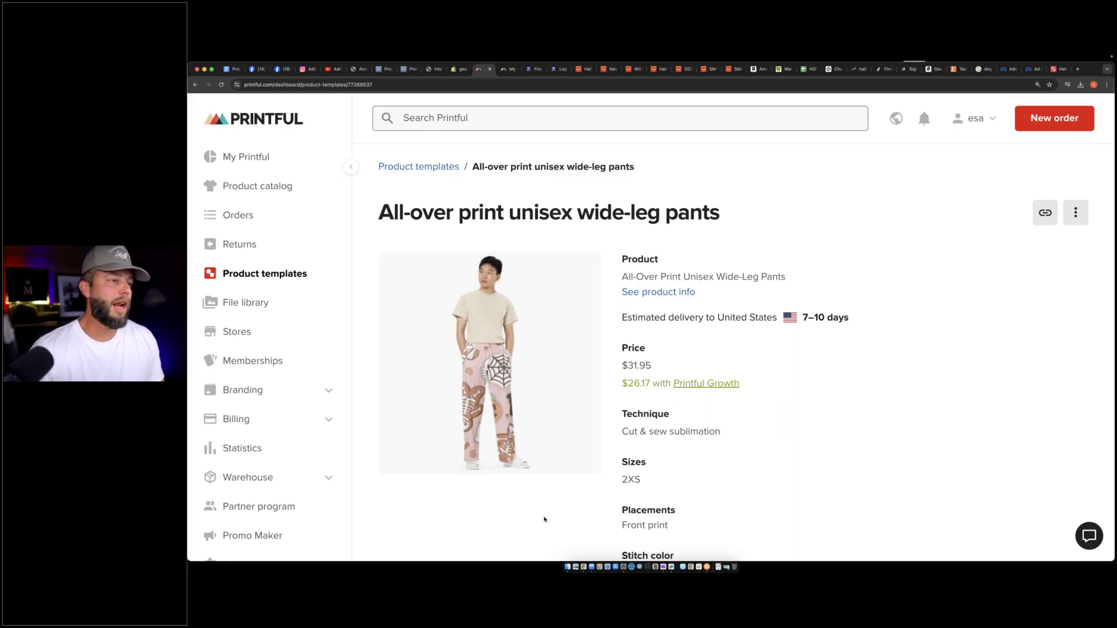
key(super+minus)
key(super+minus)
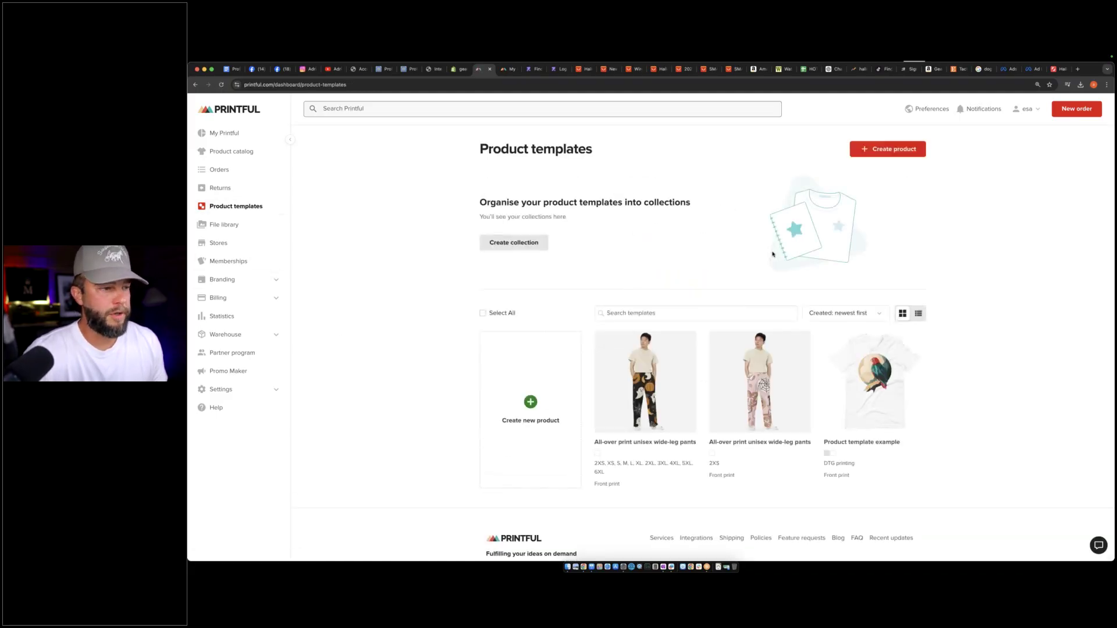
Open Printful's product catalog and look over its recommended products and shopping categories
scroll(524, 233, down, 2)
click(241, 157)
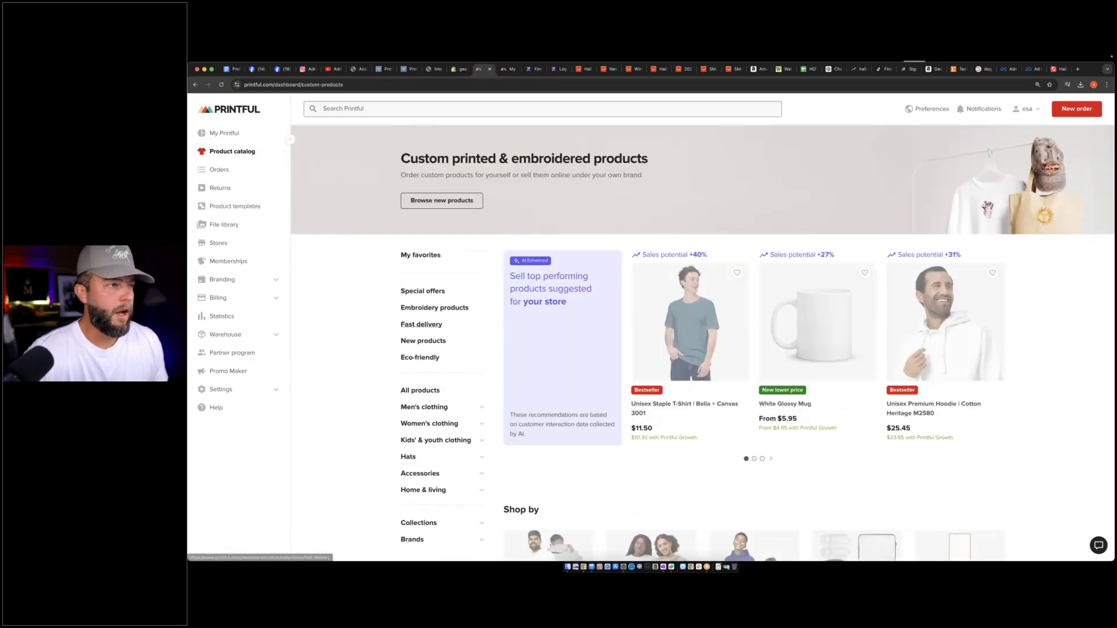
scroll(422, 324, down, 5)
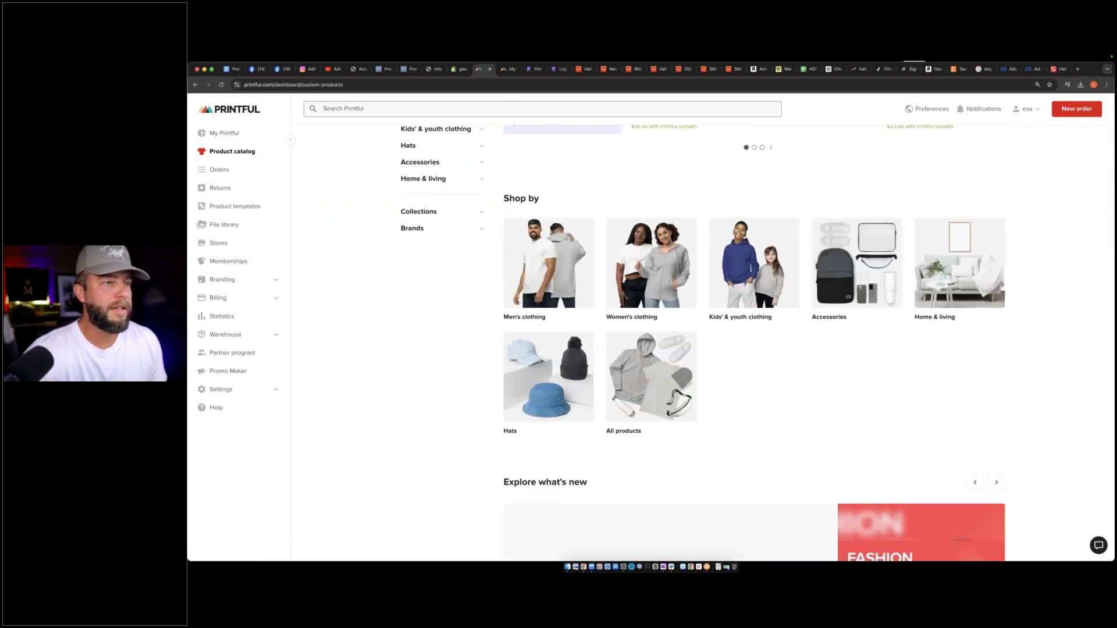
scroll(415, 280, up, 5)
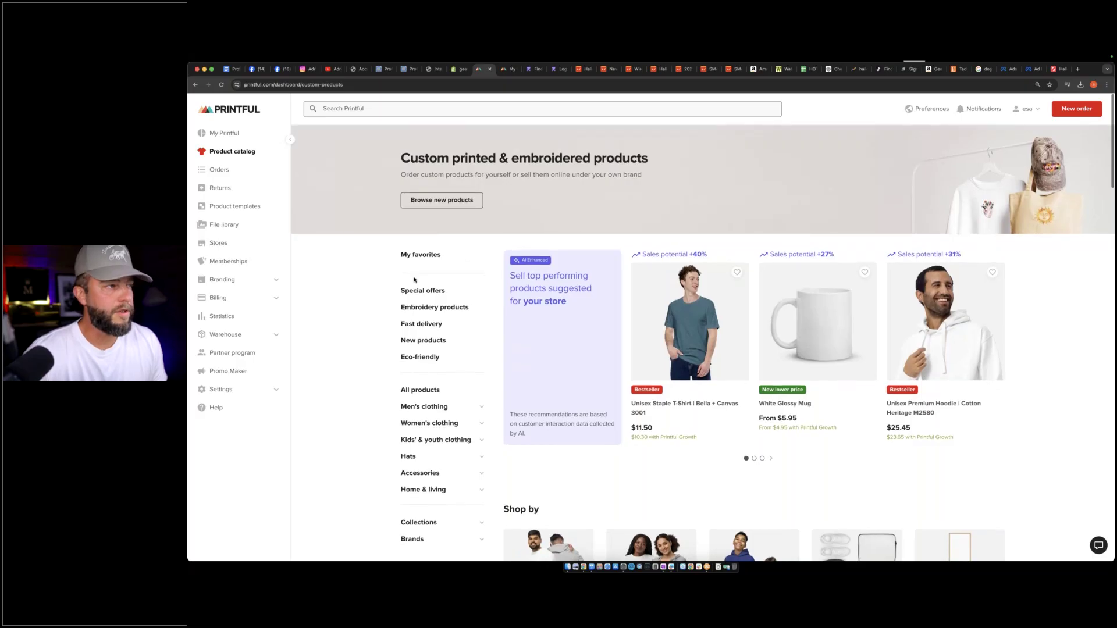
scroll(415, 280, down, 1)
Switch to the Shopify admin, search for "zendrop" and open the Zendrop - Dropshipping & POD app
click(453, 71)
key(super+k)
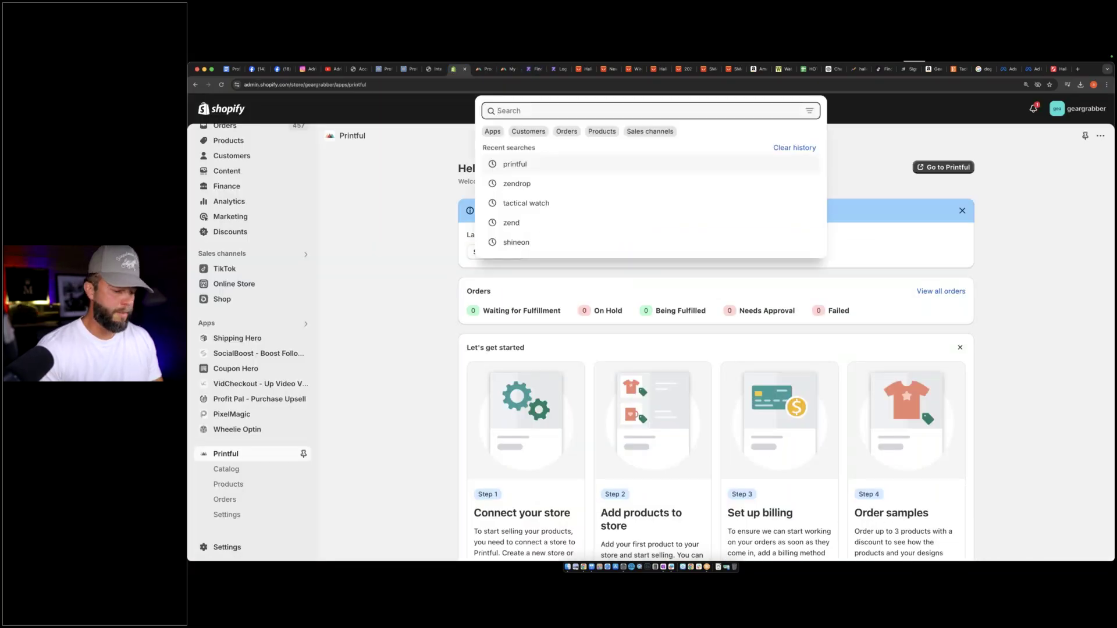
text(zendrop)
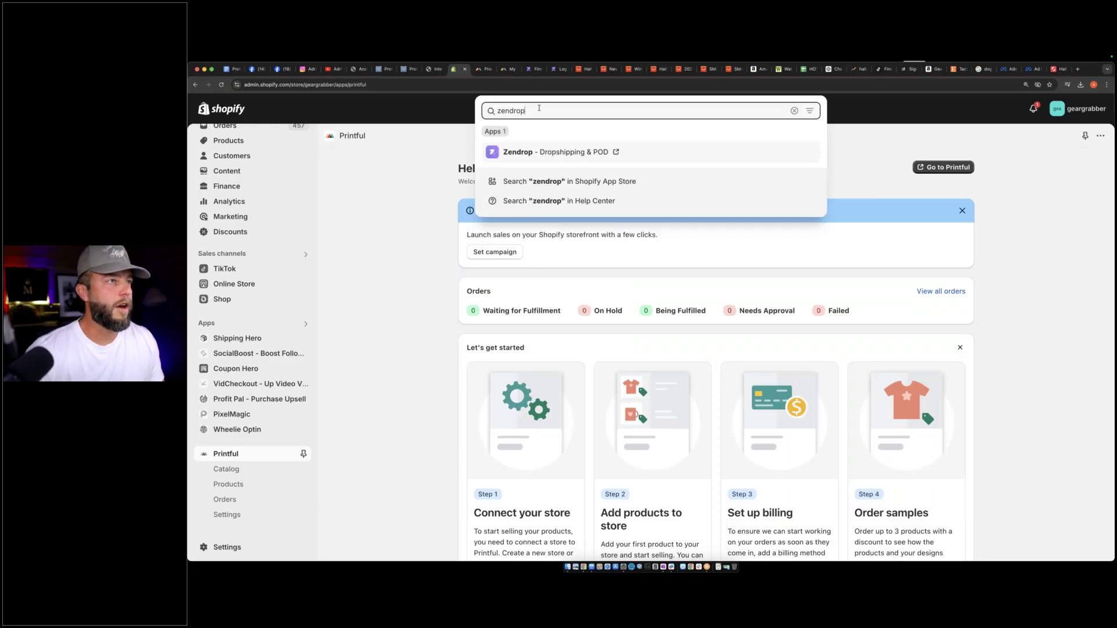
click(580, 150)
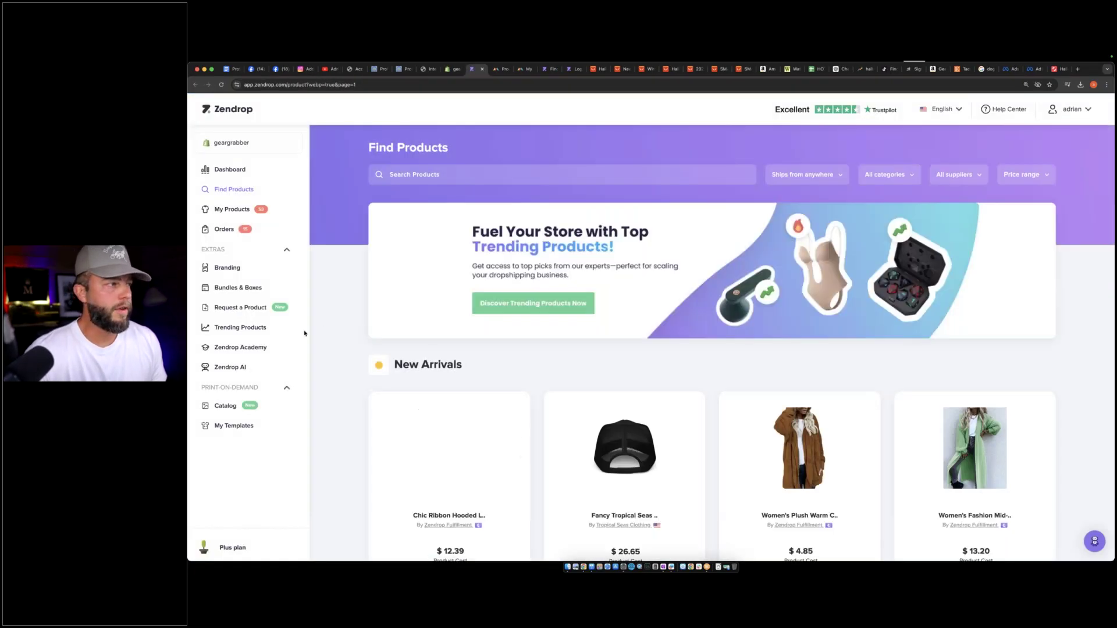
Open Zendrop's print-on-demand catalog and browse its collections from Bestsellers through Halloween to Sportswear
click(226, 406)
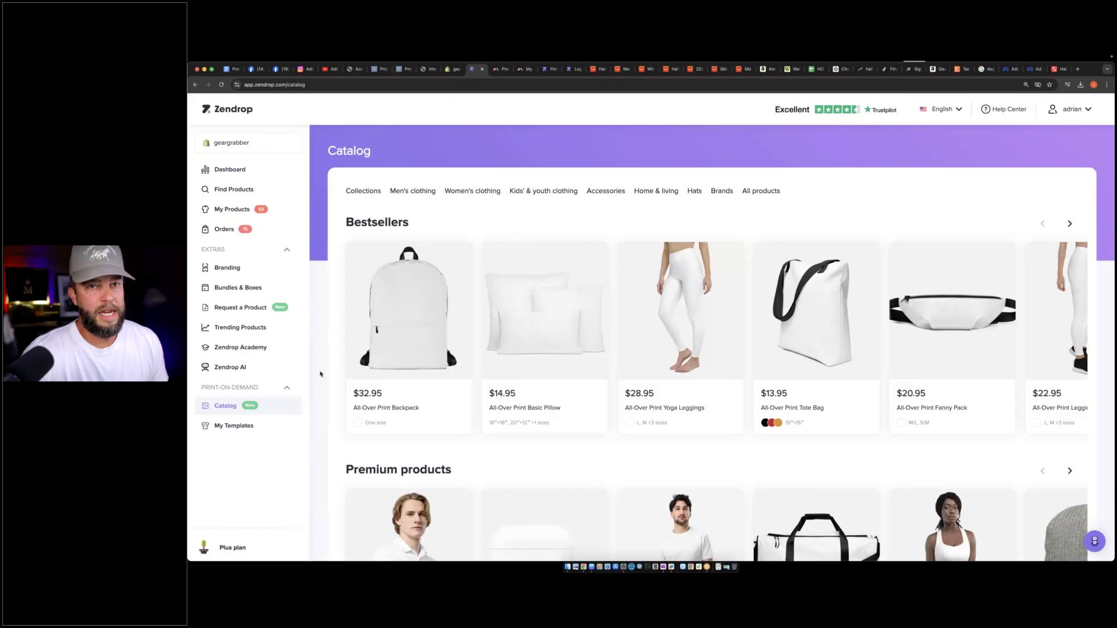
scroll(320, 374, down, 15)
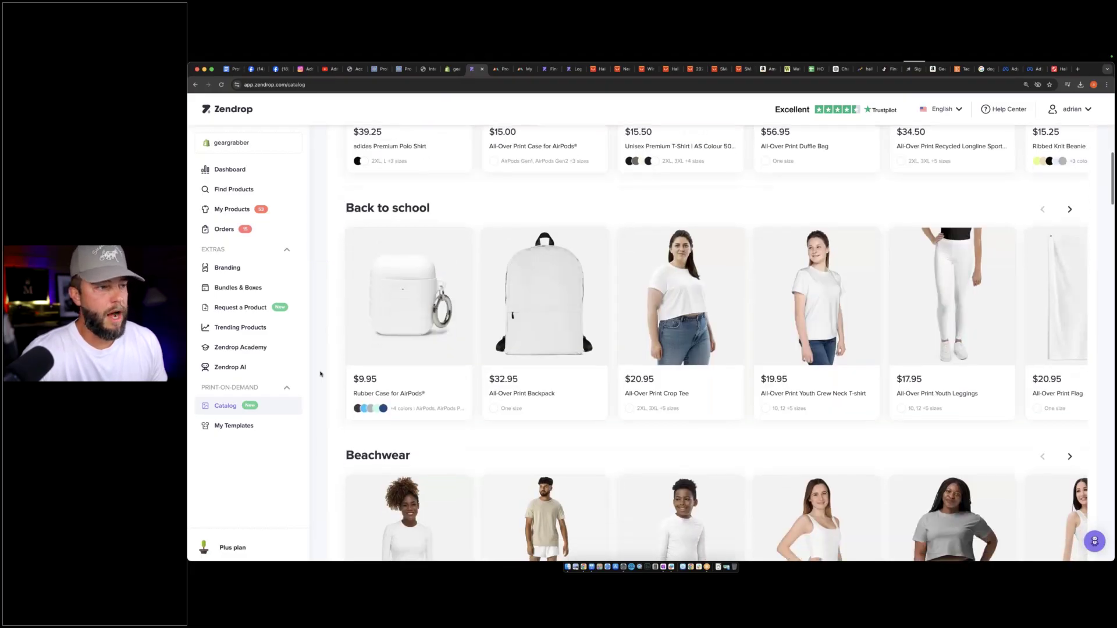
scroll(321, 375, up, 15)
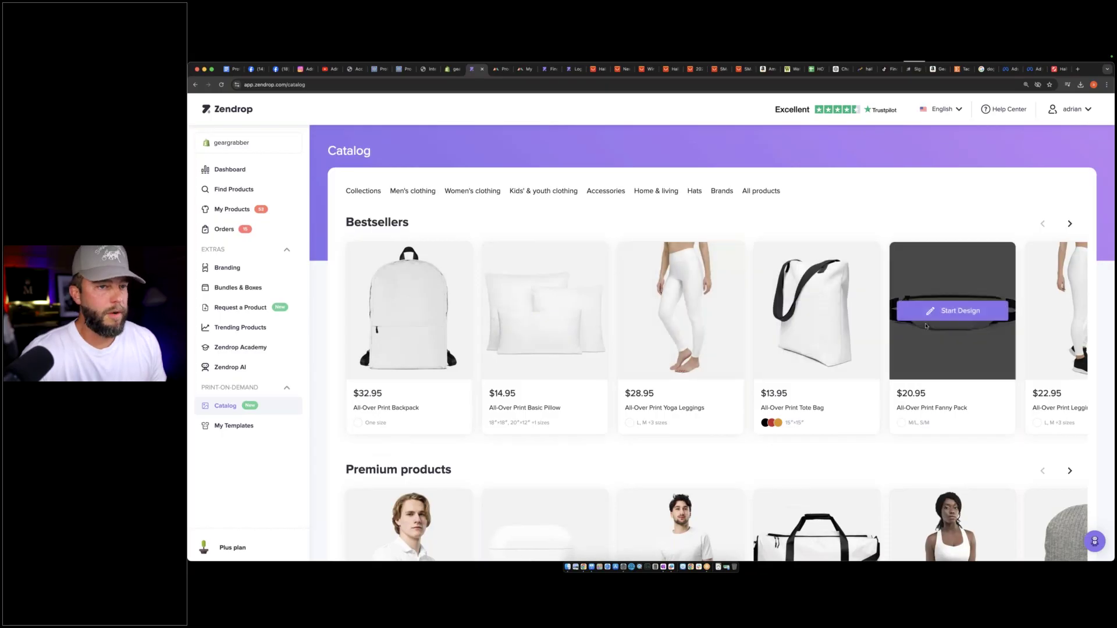
scroll(927, 326, down, 5)
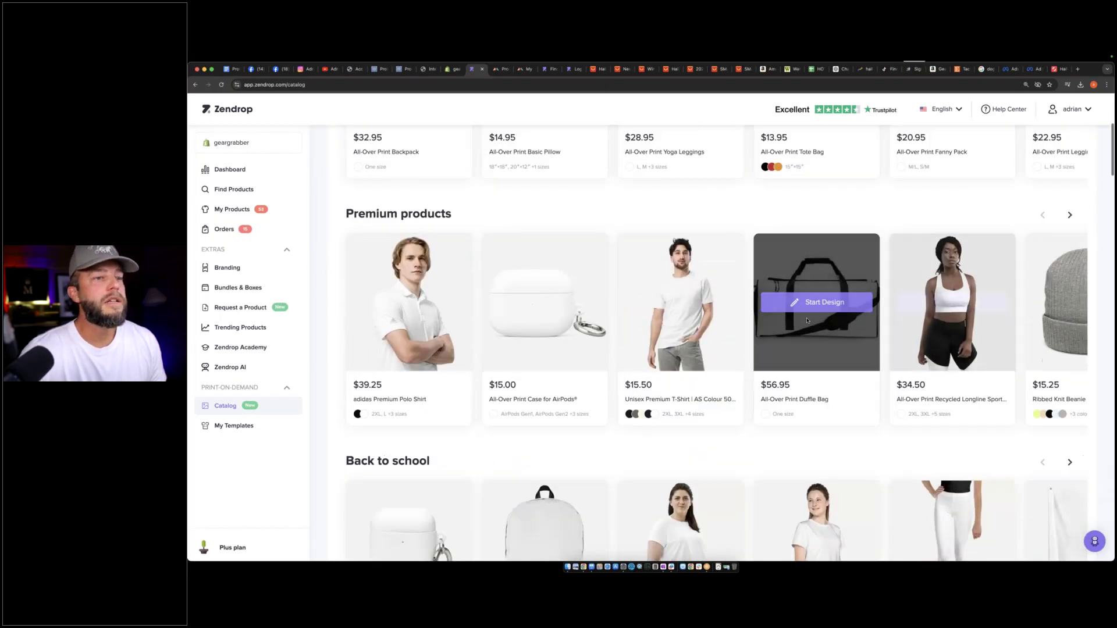
scroll(547, 262, down, 2)
scroll(547, 262, down, 3)
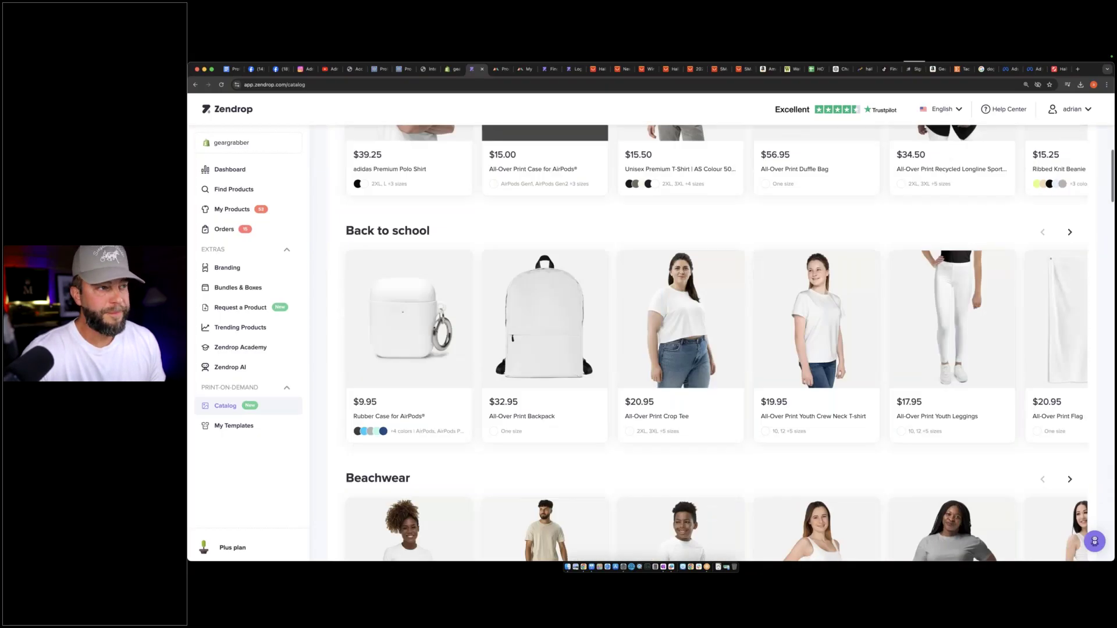
scroll(581, 353, down, 5)
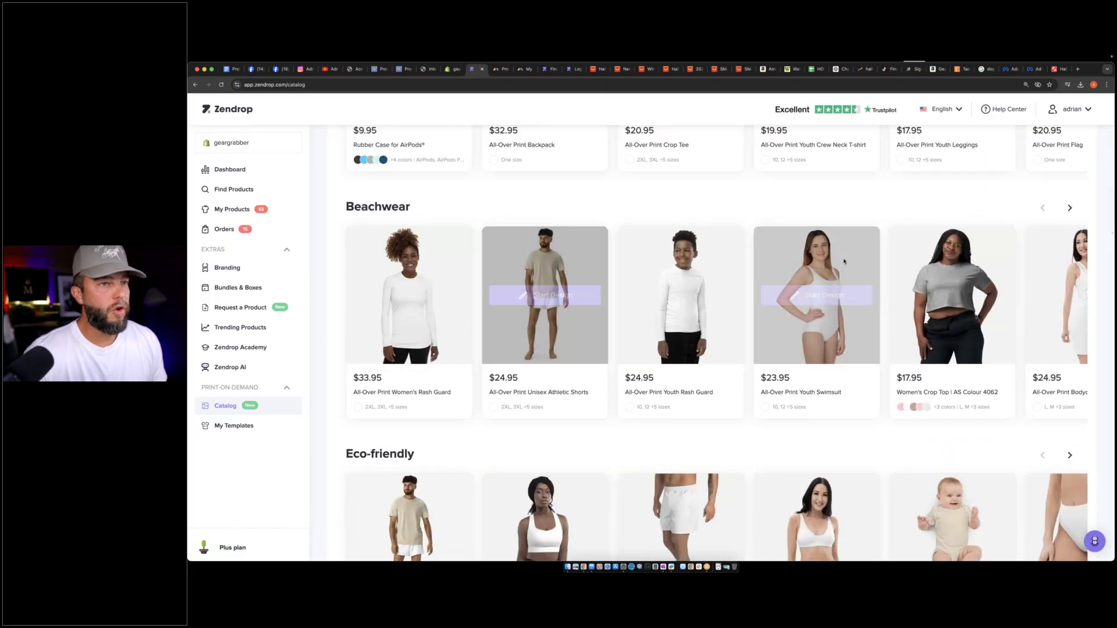
scroll(844, 262, down, 6)
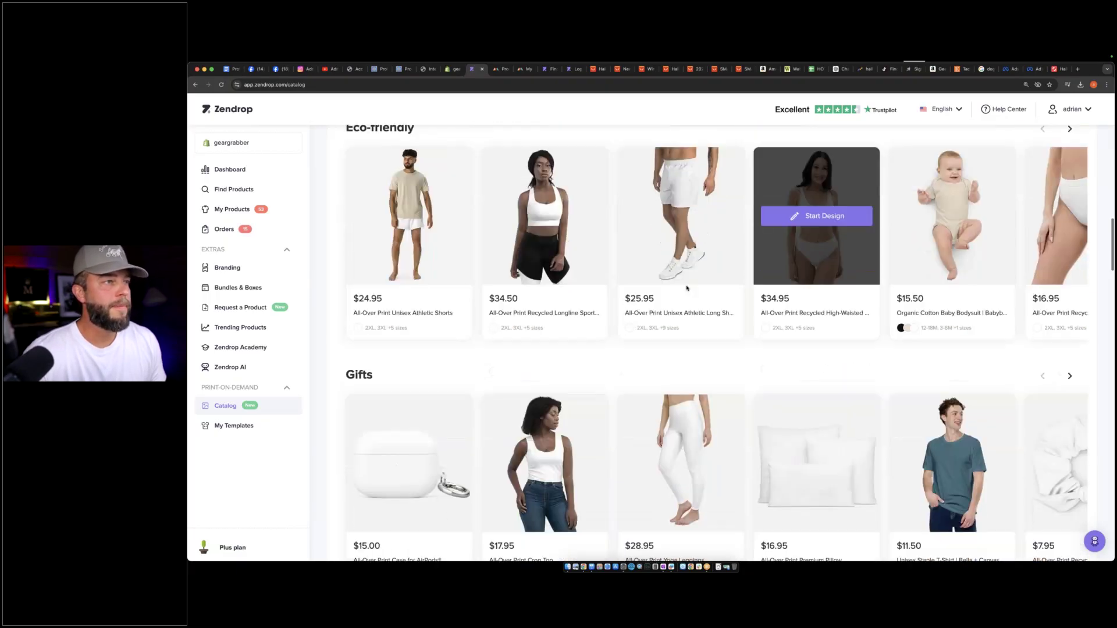
scroll(687, 288, down, 11)
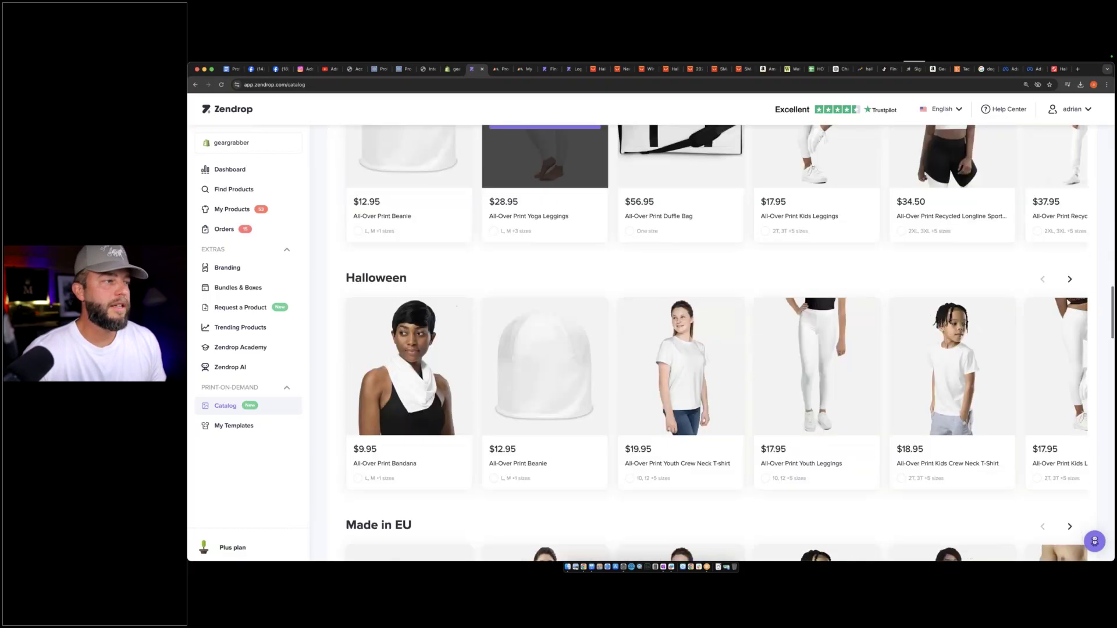
scroll(545, 268, down, 11)
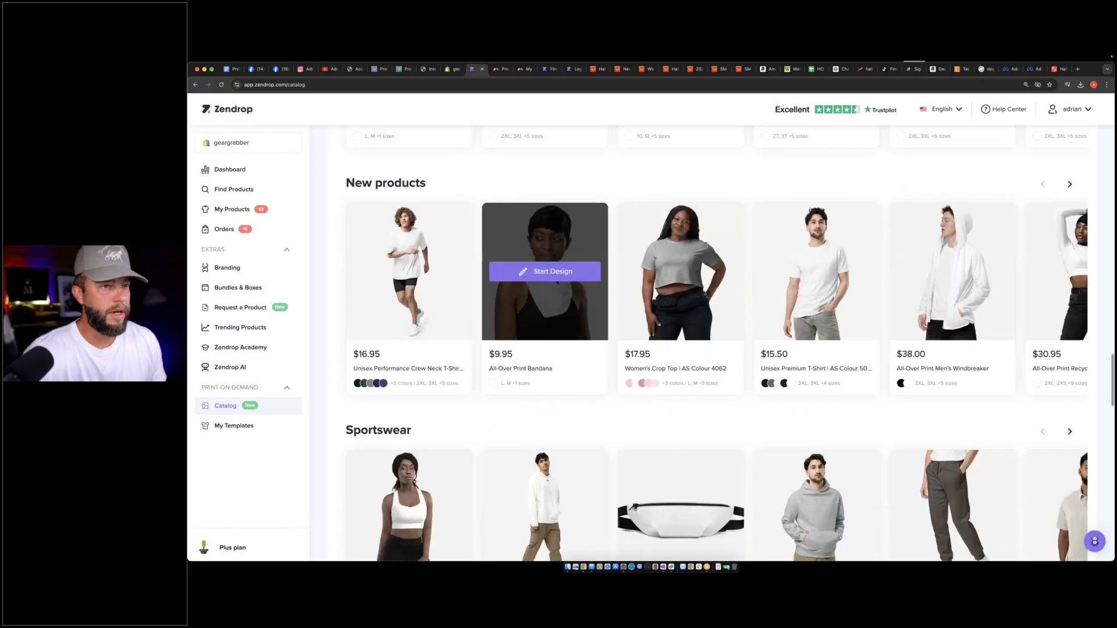
scroll(681, 274, down, 4)
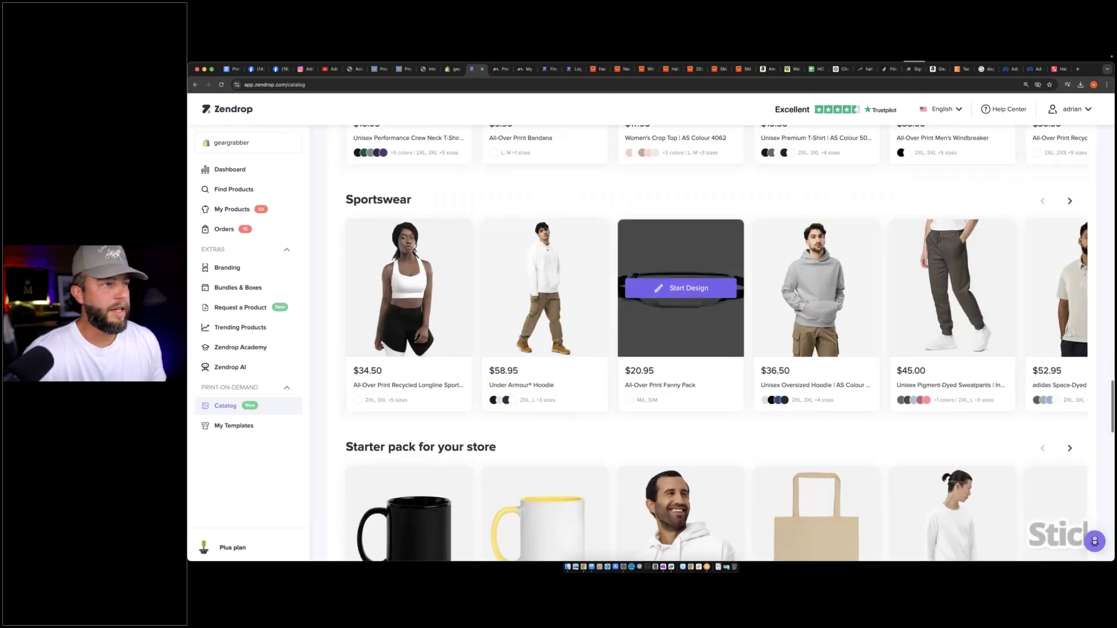
Look over the remaining Zendrop catalog collections, from Starter pack for your store and Streetwear to Spring & summer
scroll(681, 288, down, 12)
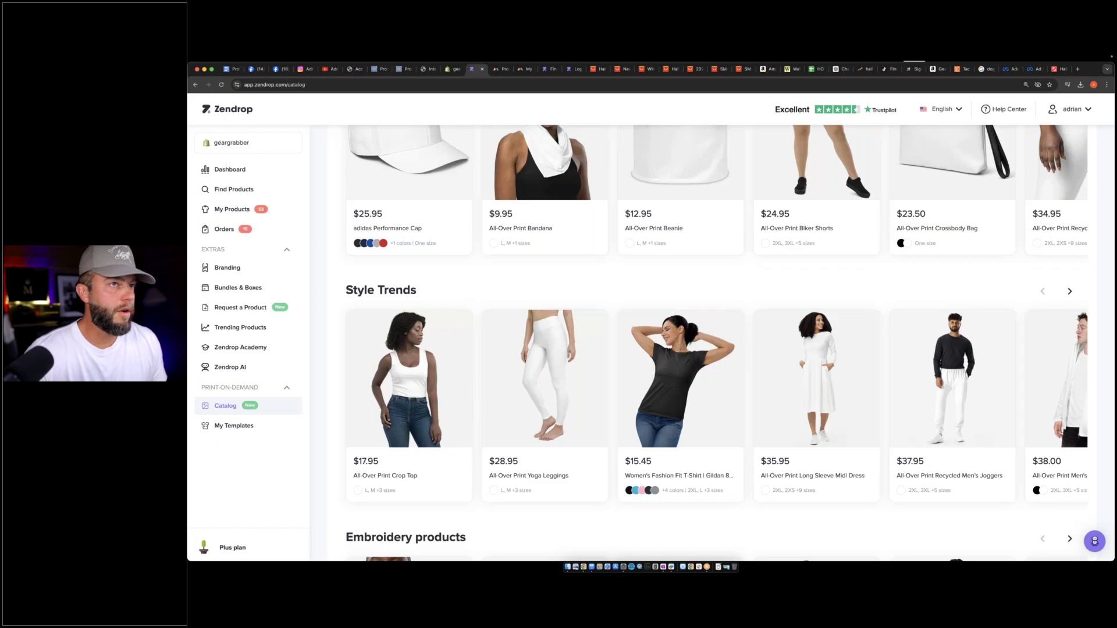
scroll(661, 300, up, 4)
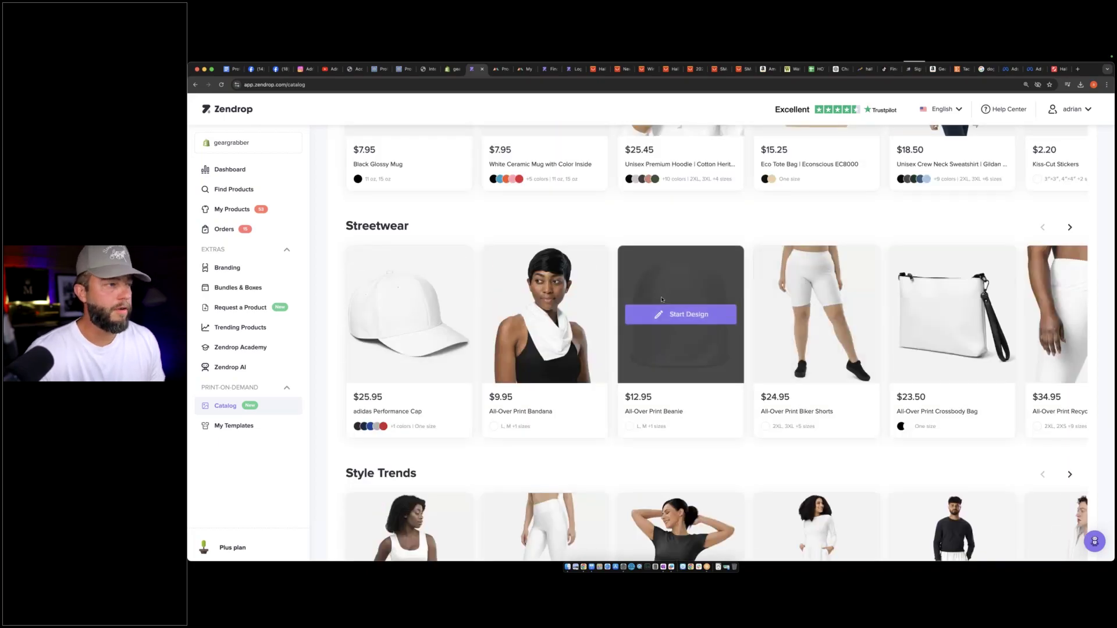
scroll(662, 299, down, 11)
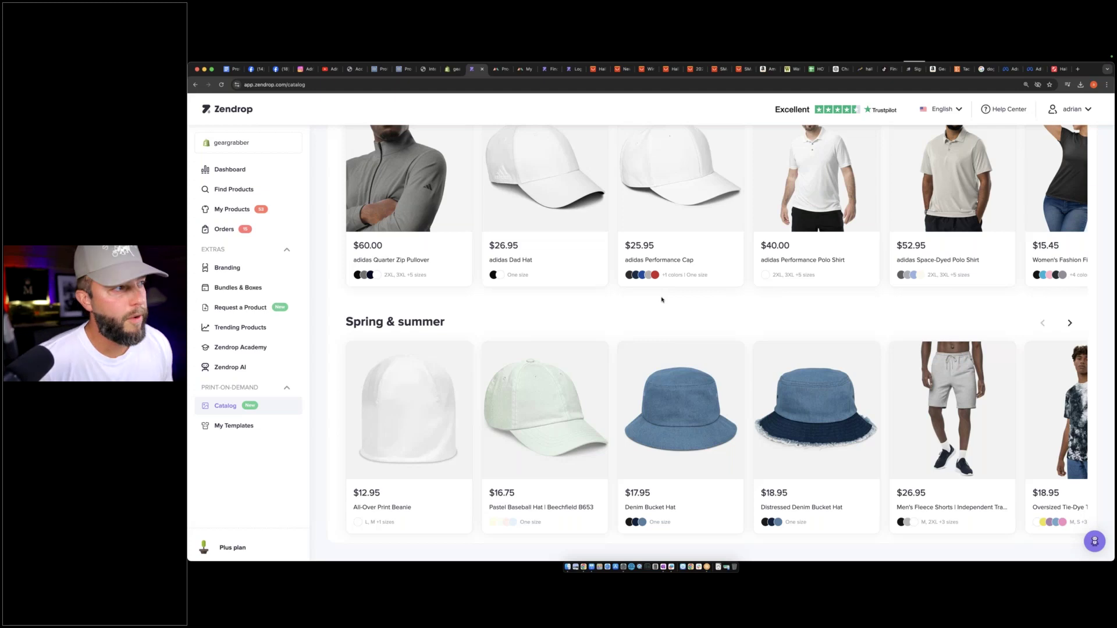
scroll(662, 300, up, 12)
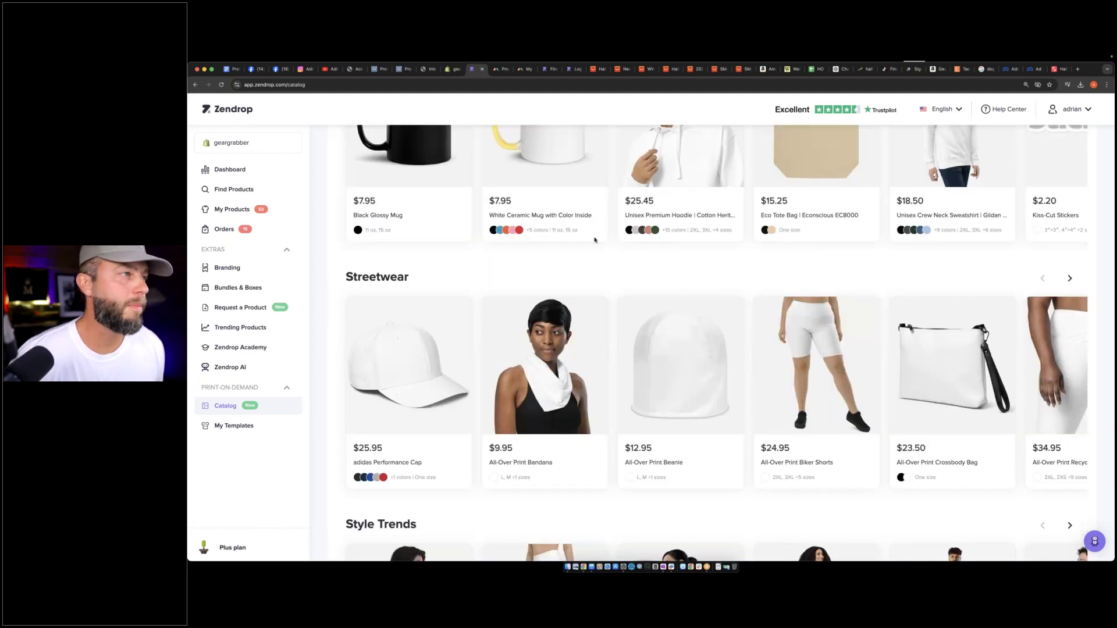
Open the design pages of the All-Over Print Beanie and the Black Glossy Mug, returning to the catalog after each
click(687, 376)
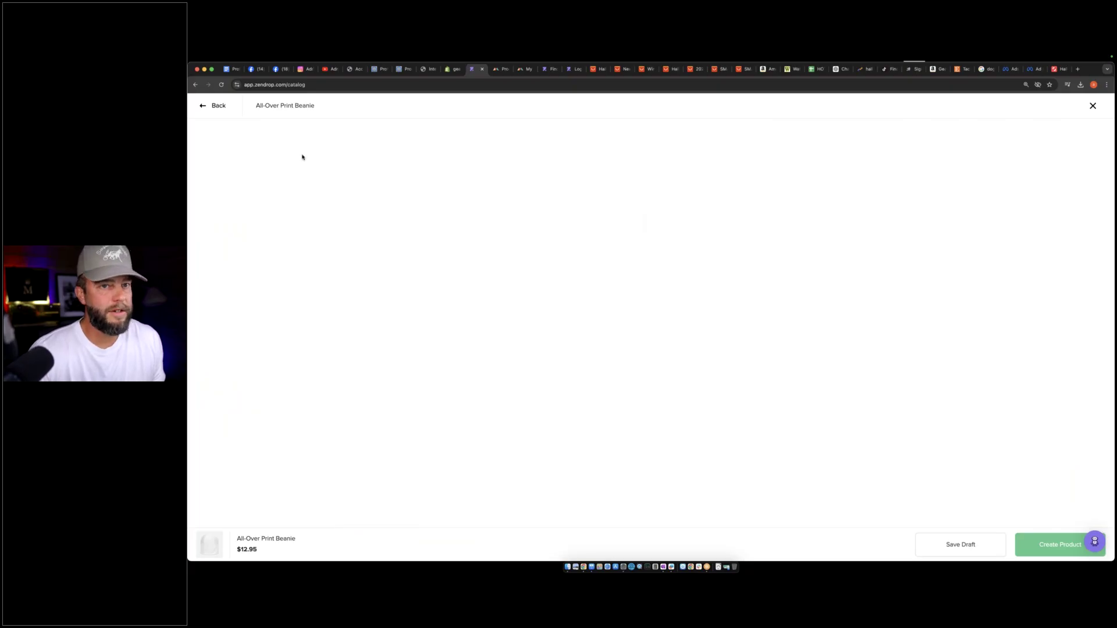
click(217, 108)
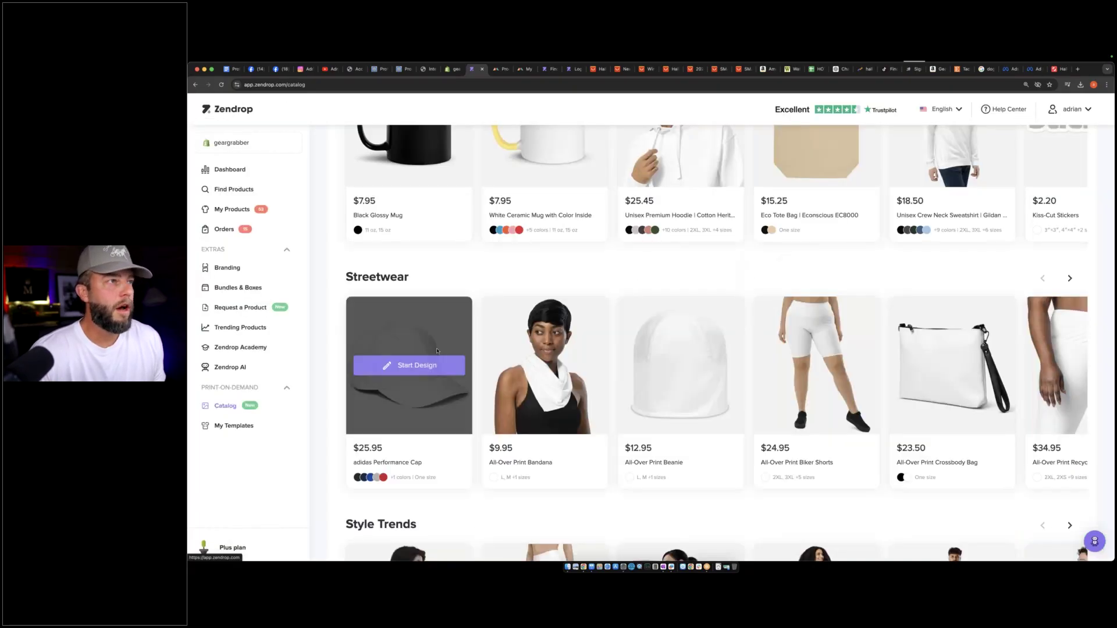
scroll(437, 351, up, 3)
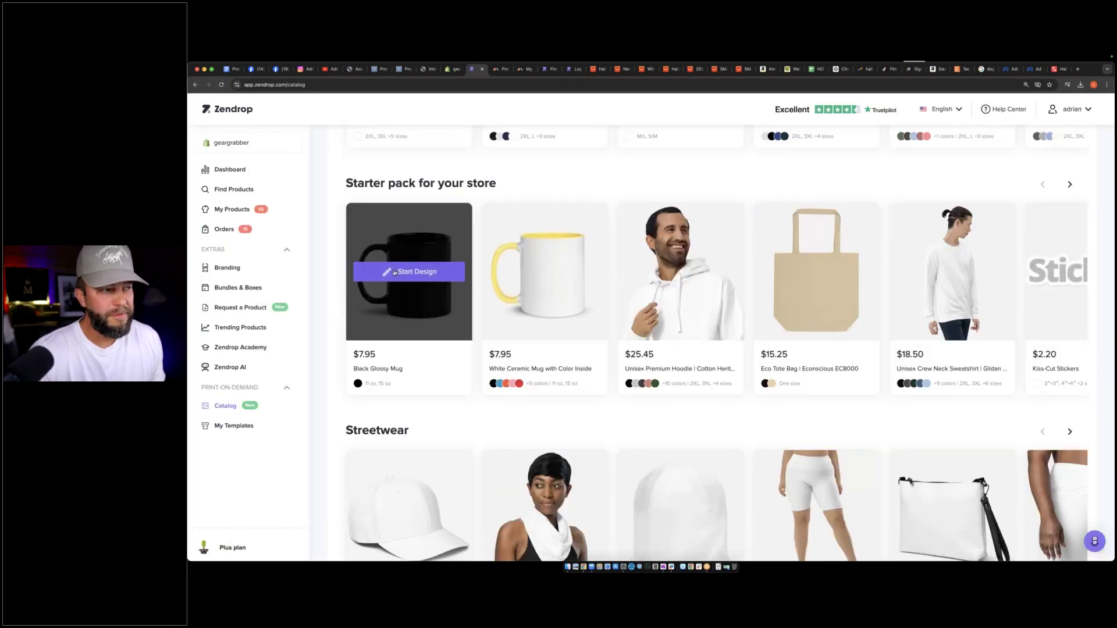
click(395, 273)
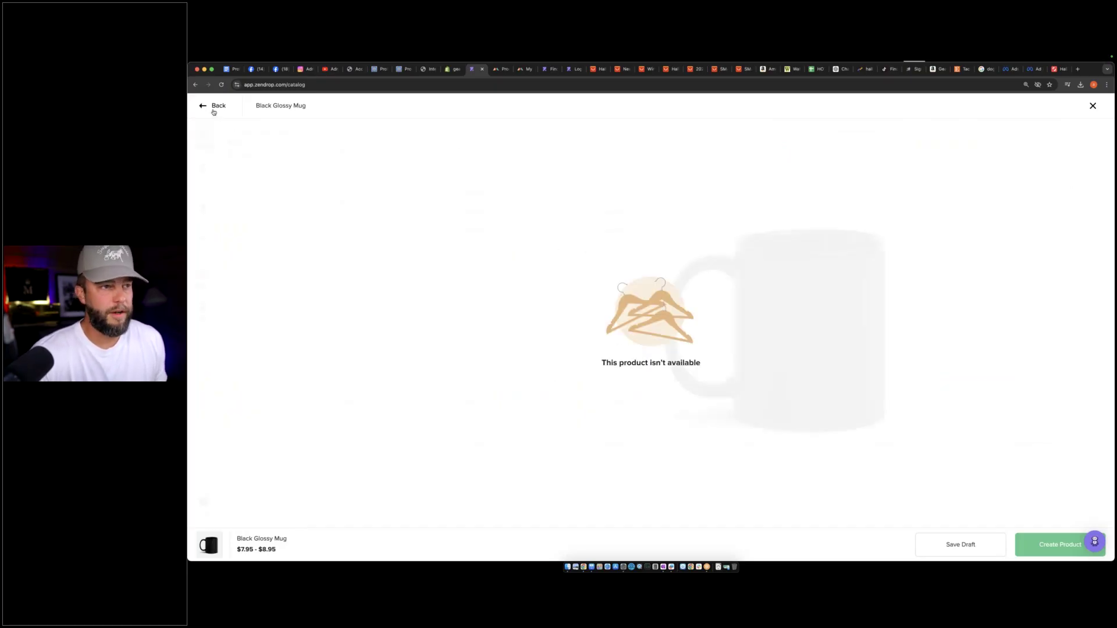
click(215, 110)
scroll(646, 315, up, 15)
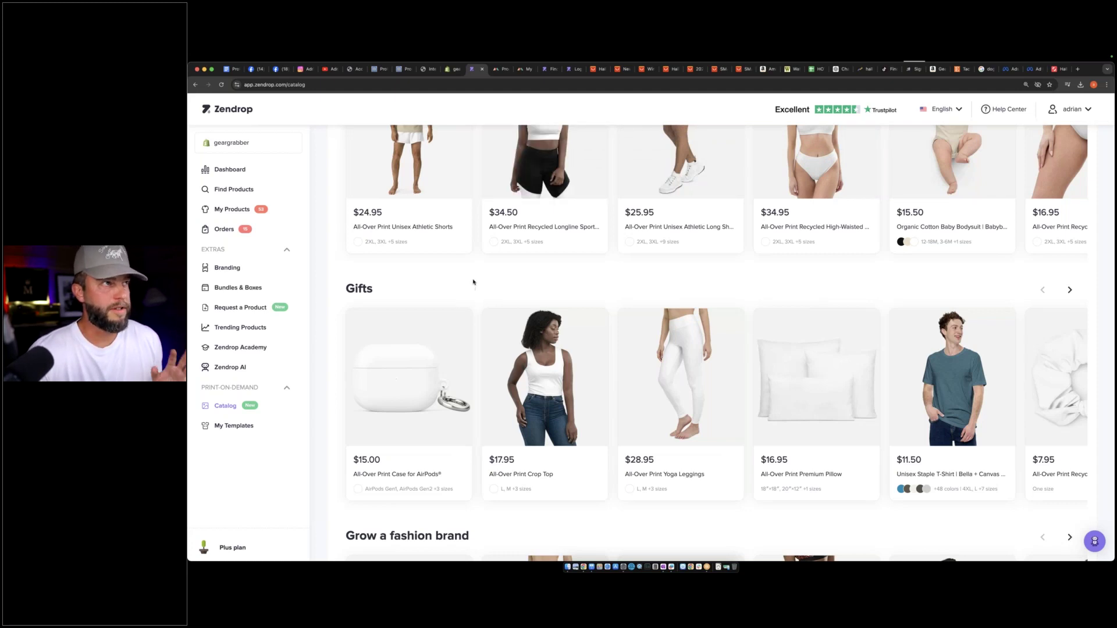
Switch to Printful's product catalog and expand the Men's clothing category
click(495, 69)
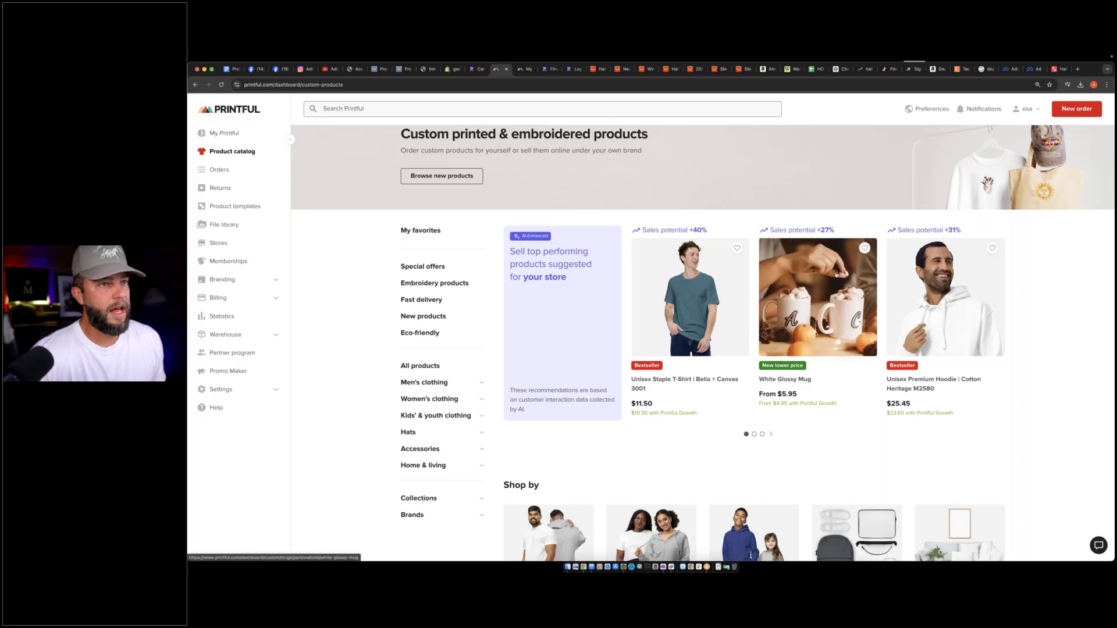
scroll(817, 297, up, 1)
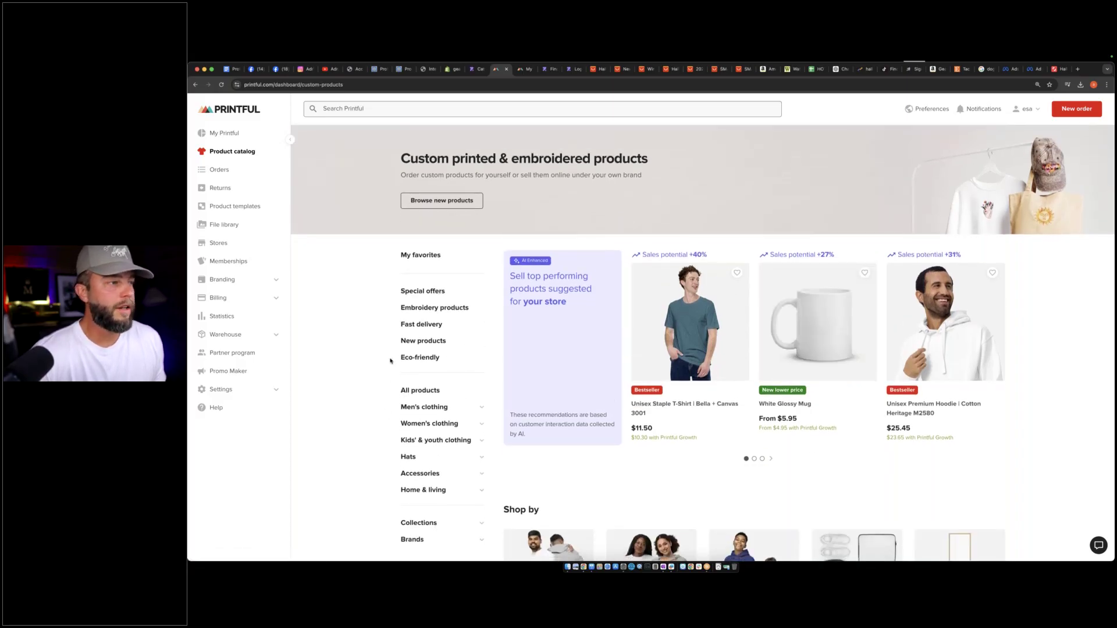
scroll(433, 424, down, 3)
click(426, 295)
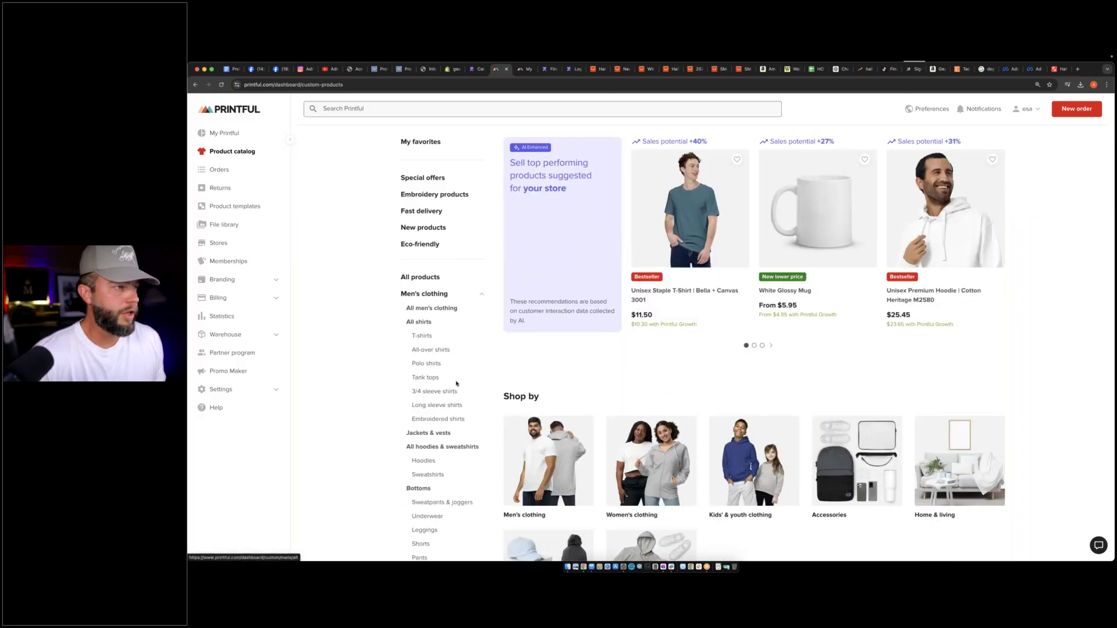
View the men's jackets & vests, embroidered shirts, sweatshirts and tank tops product listings
scroll(427, 401, down, 3)
click(428, 331)
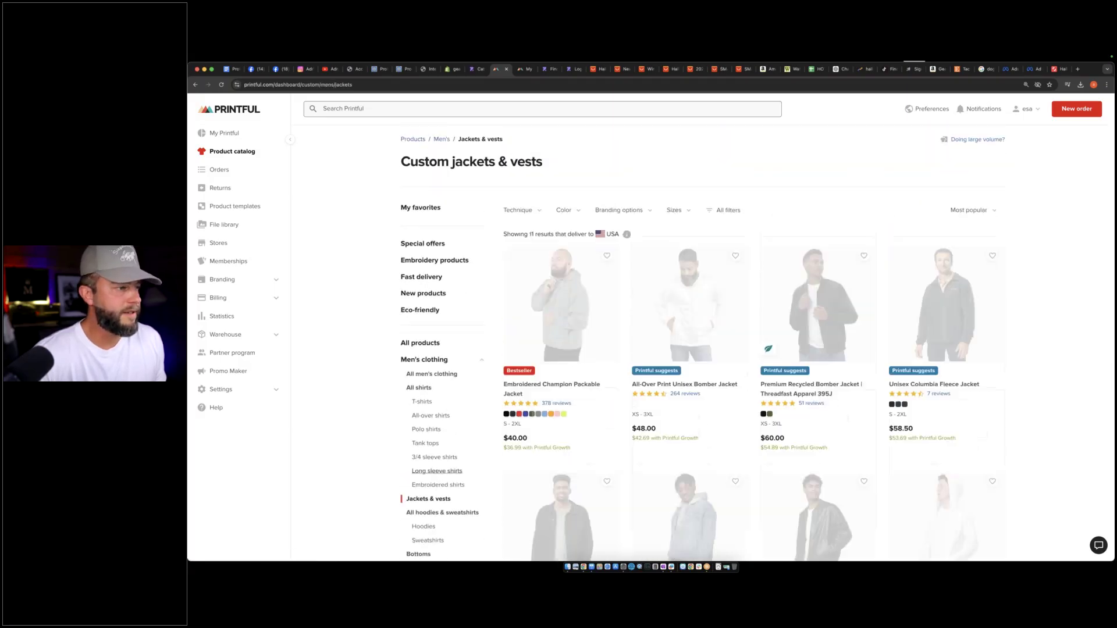
click(434, 485)
scroll(433, 375, down, 3)
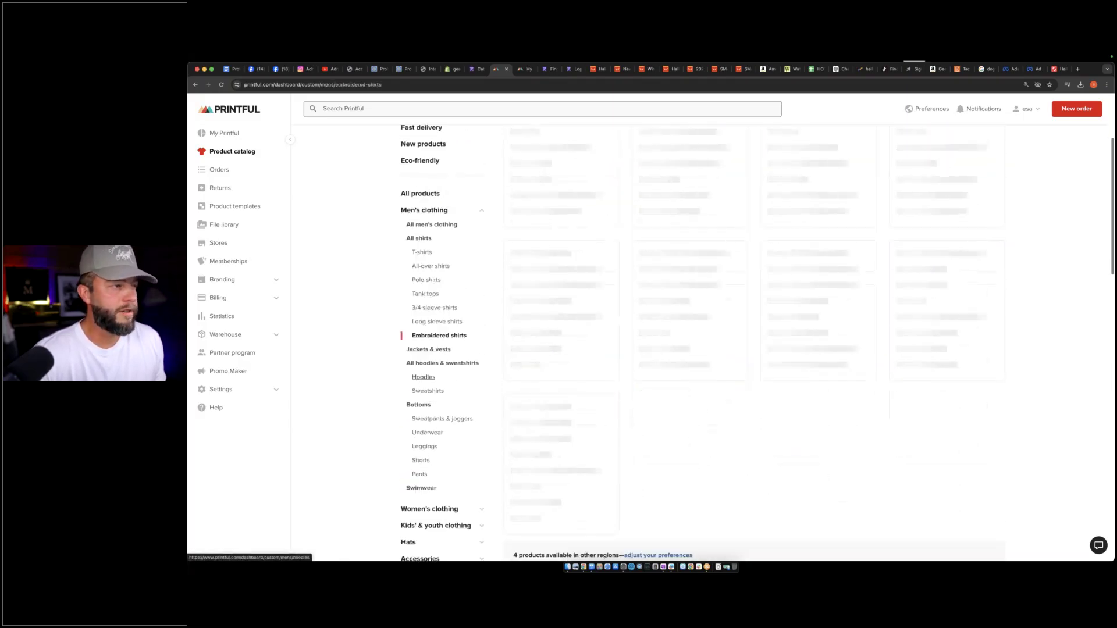
click(427, 392)
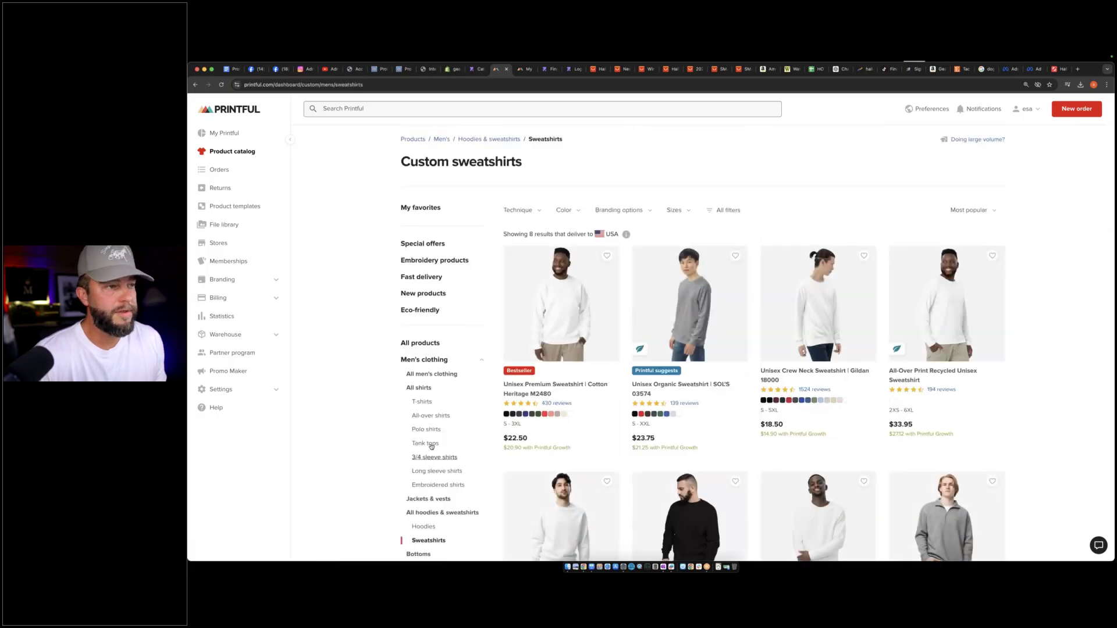
click(429, 444)
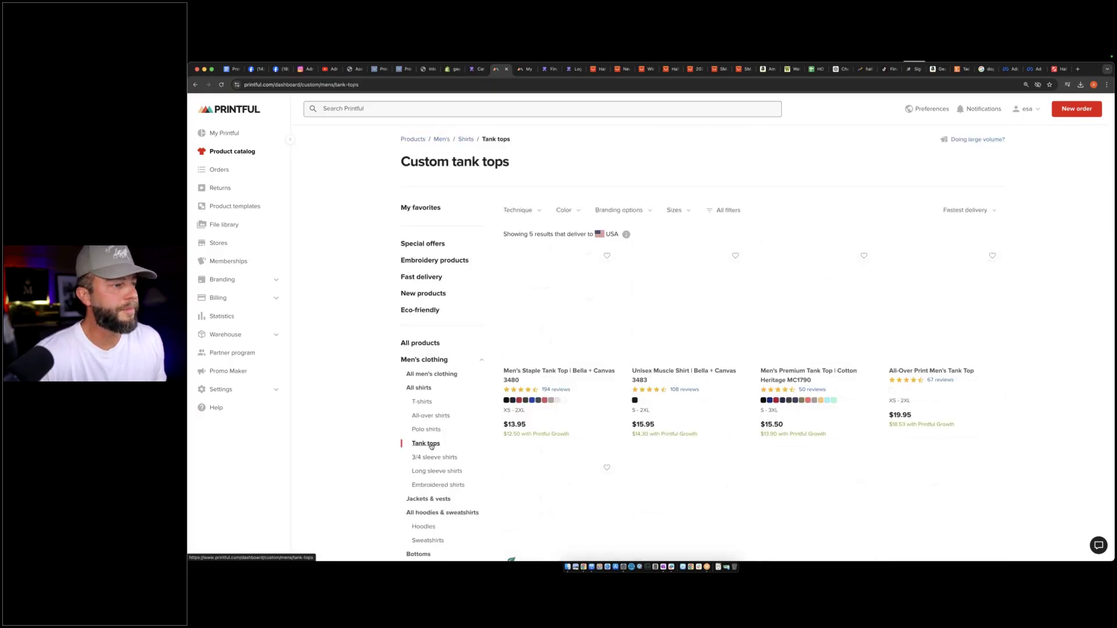
Open the men's hoodies category and look over its products
scroll(419, 408, down, 3)
click(419, 353)
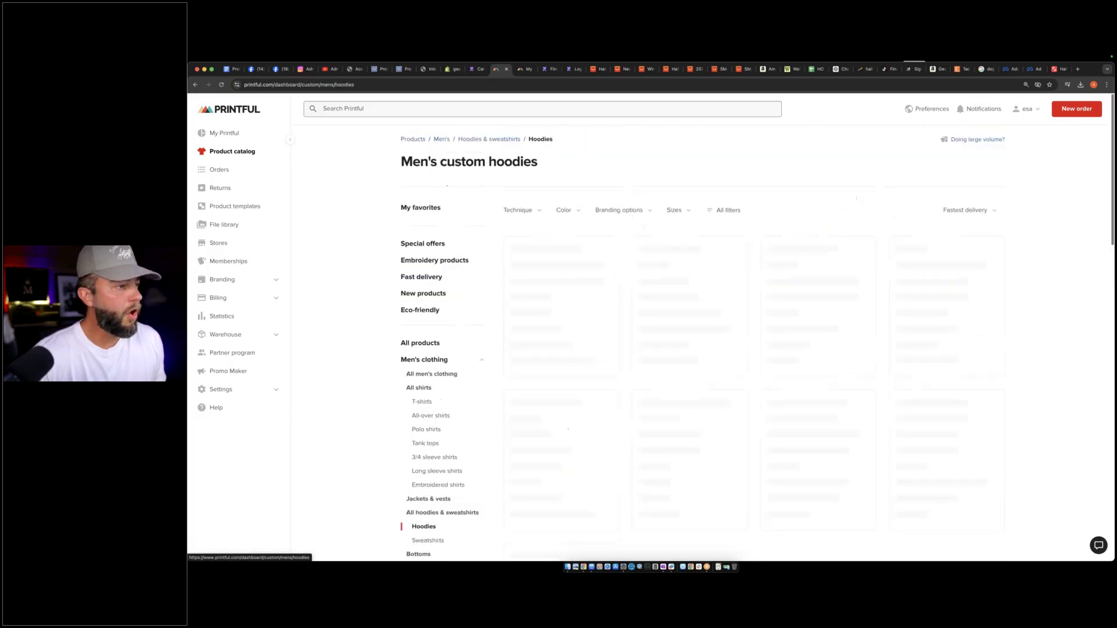
scroll(419, 355, down, 5)
scroll(596, 235, up, 1)
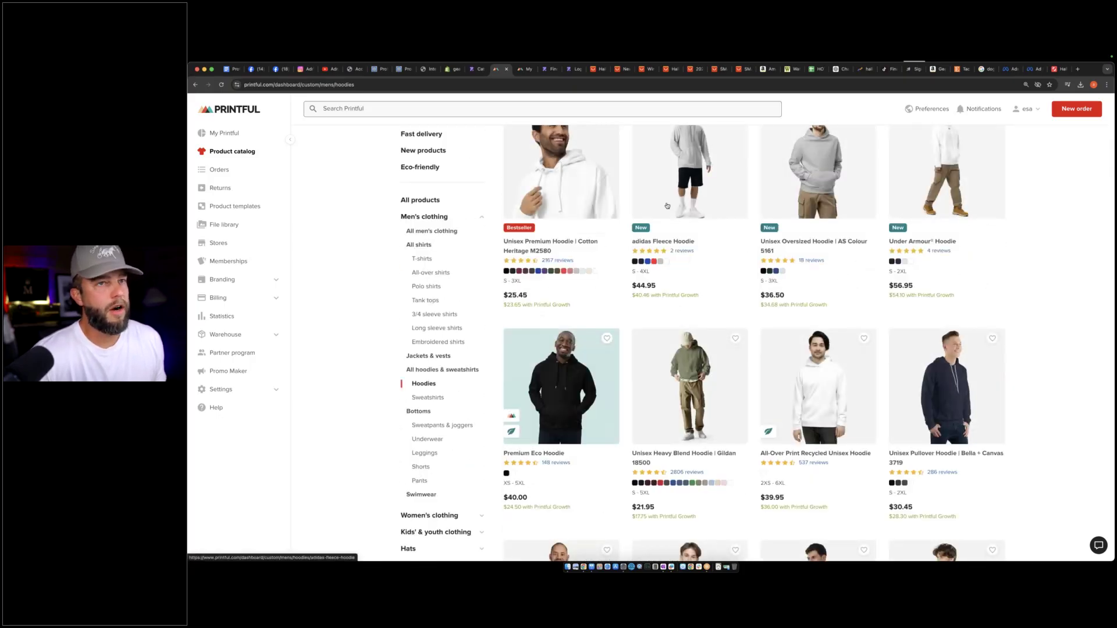
scroll(665, 151, up, 2)
Open the Unisex Premium Hoodie | Cotton Heritage M2580 and examine its back and front images, mockup styles and description
click(561, 250)
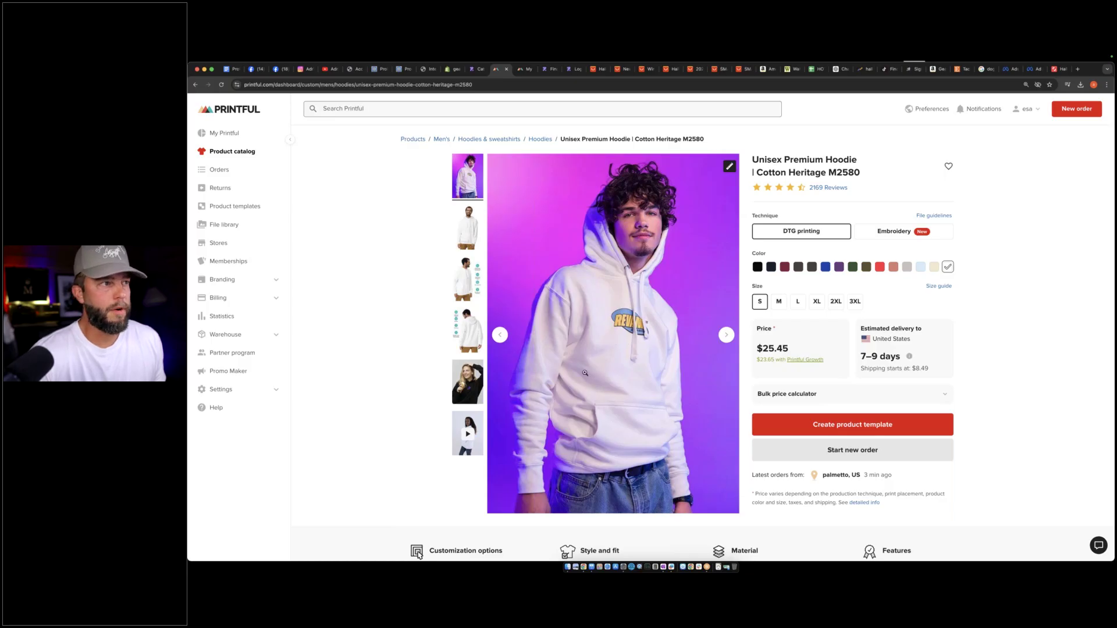
click(469, 341)
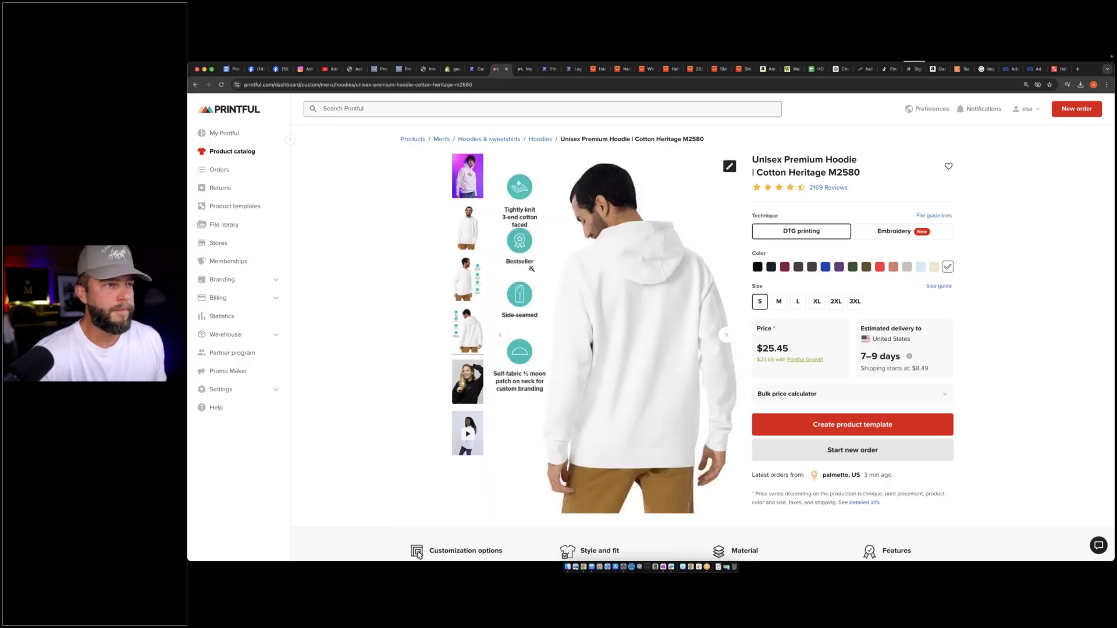
click(467, 230)
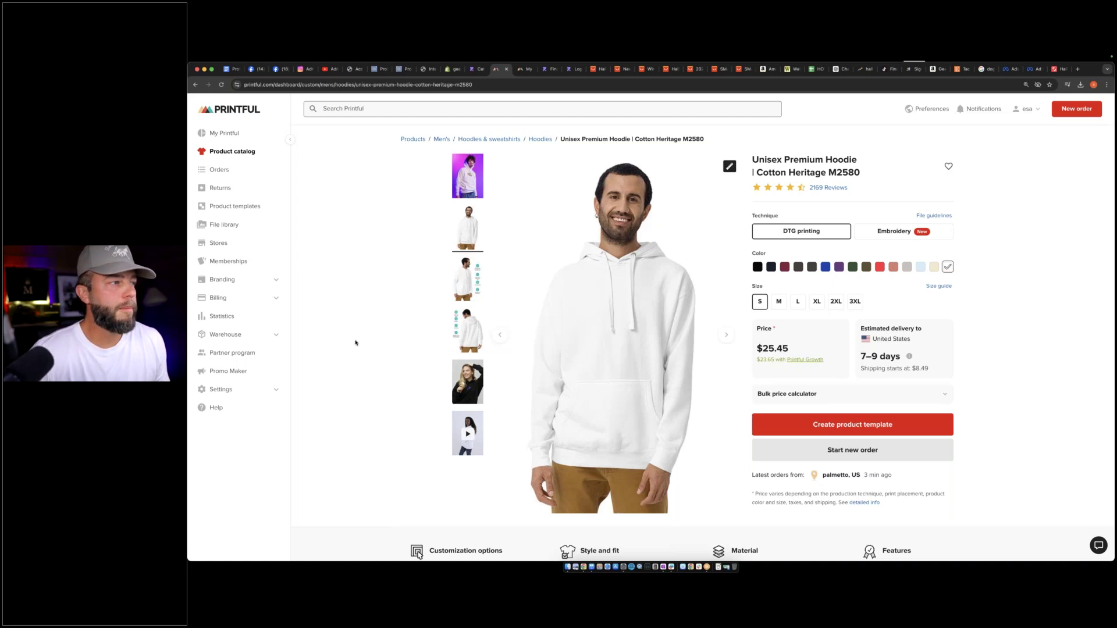
scroll(402, 299, down, 8)
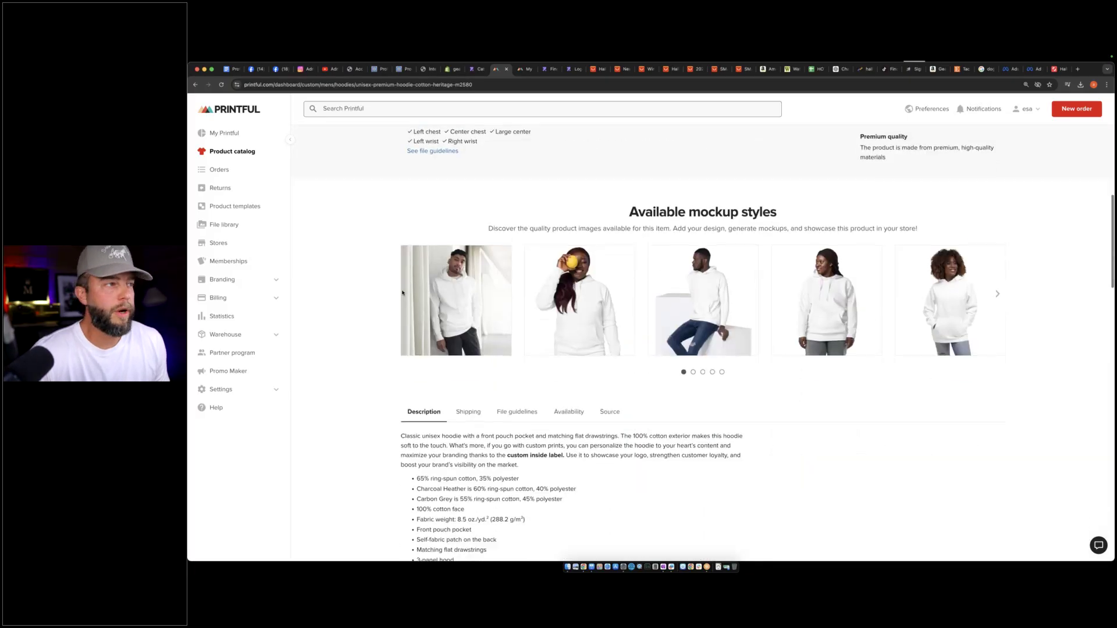
scroll(402, 292, up, 10)
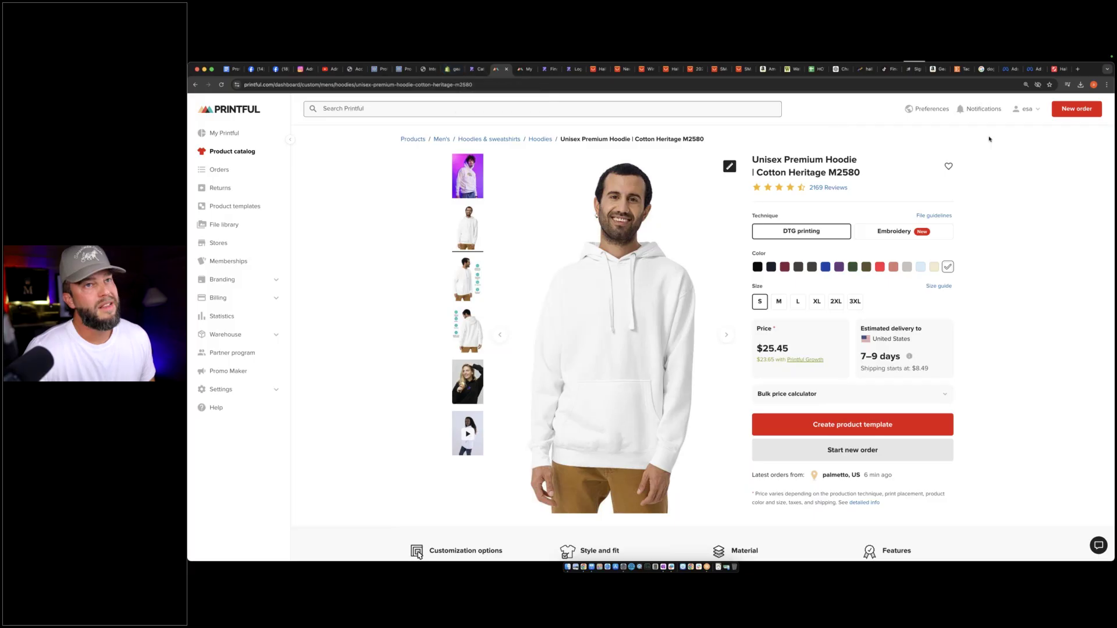
Switch to TikTok and search for "halloween pajama"
click(862, 69)
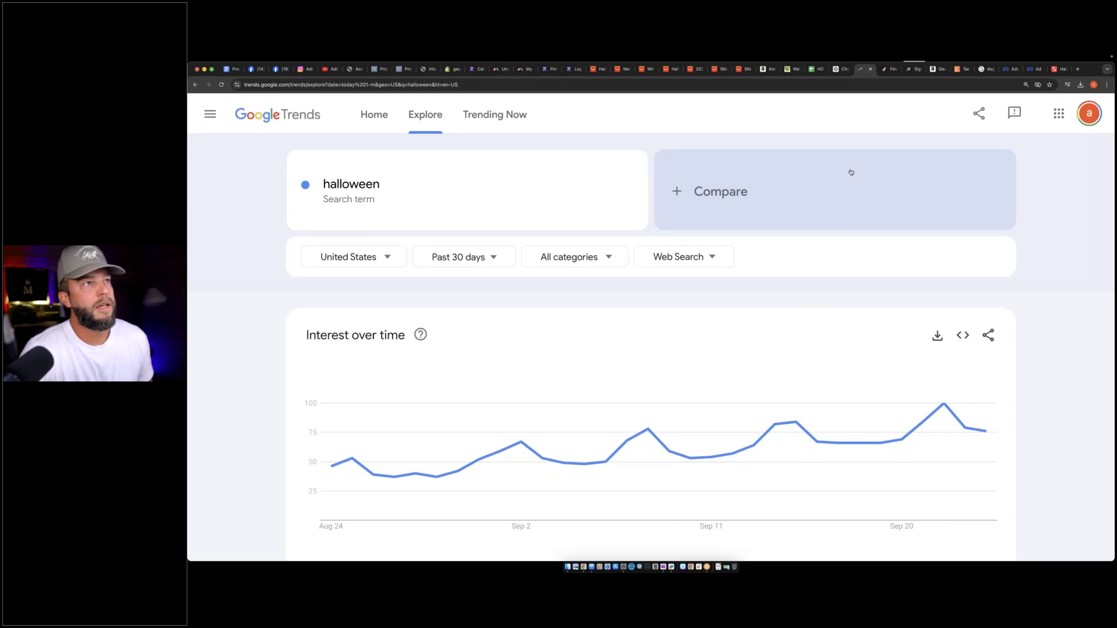
click(885, 70)
scroll(614, 313, up, 3)
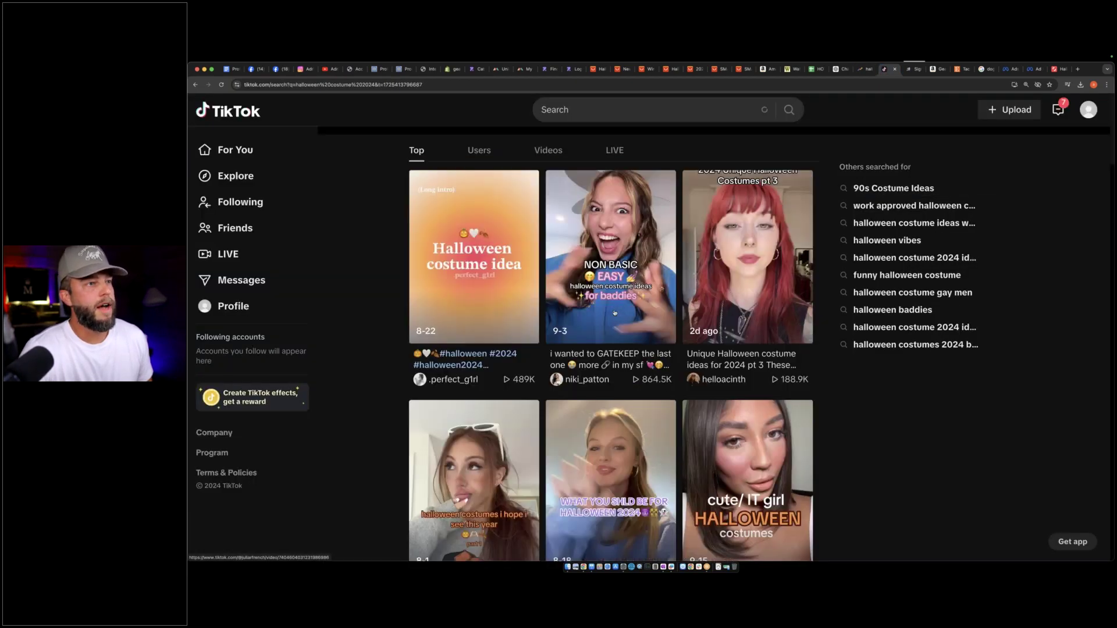
text(ha)
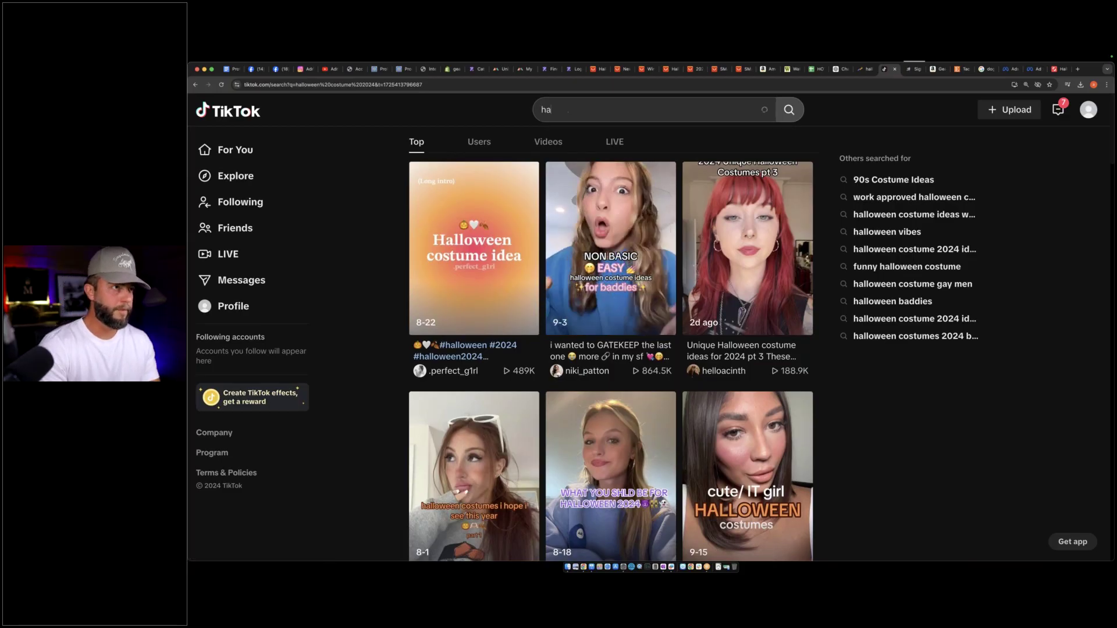
text(lloween pajama)
key(Return)
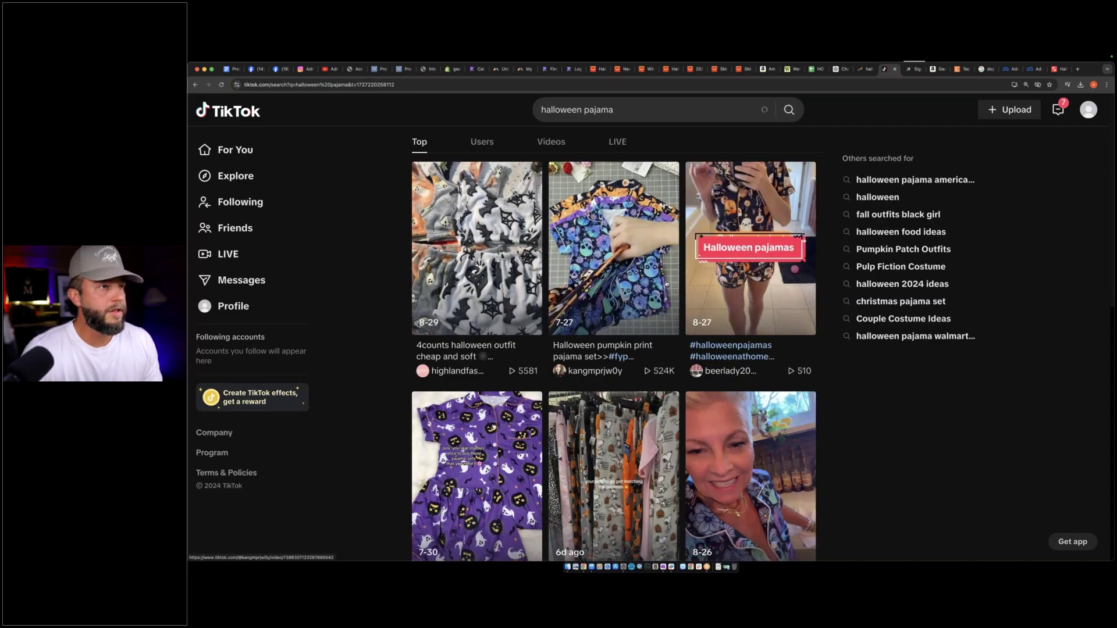
Browse the Halloween pajama videos, comparing their designs and view counts
scroll(667, 284, down, 1)
scroll(667, 284, down, 1)
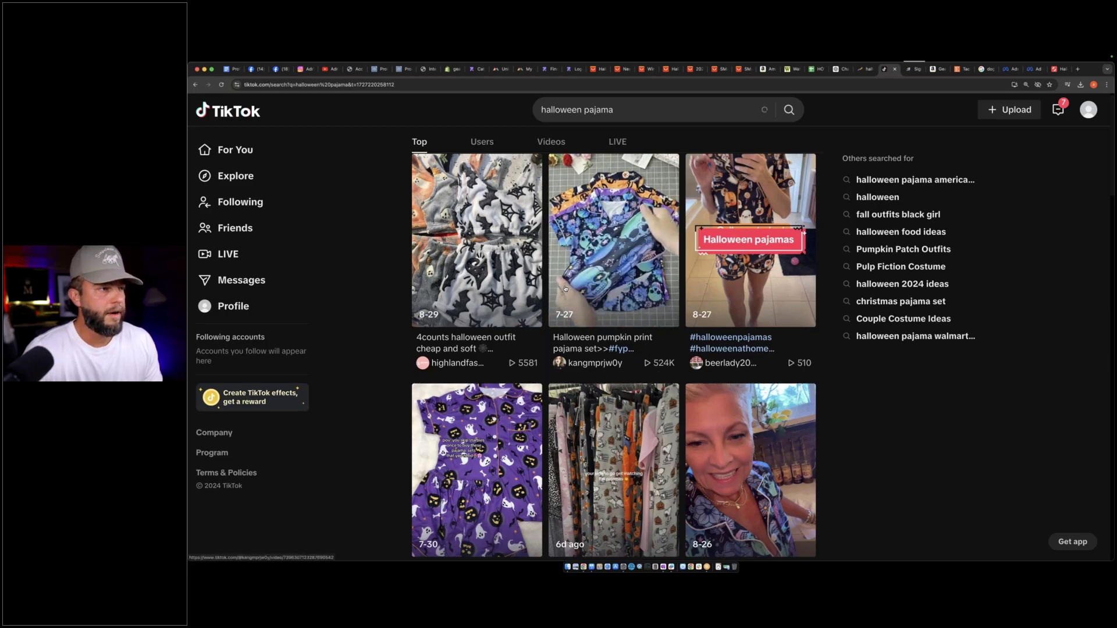
scroll(660, 374, down, 3)
scroll(614, 350, down, 2)
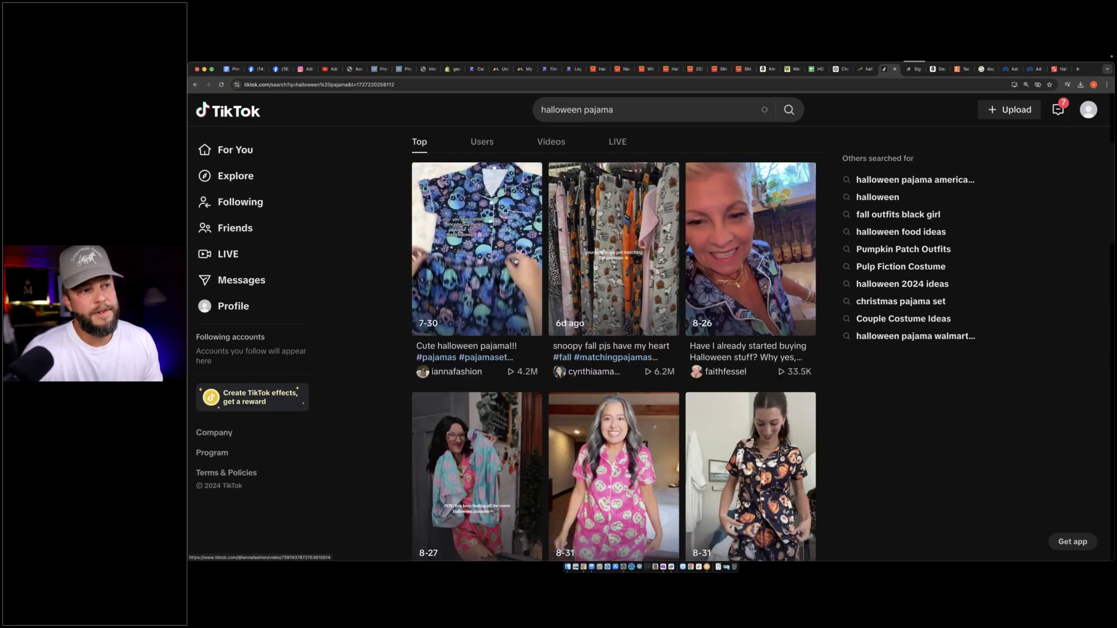
scroll(515, 261, down, 3)
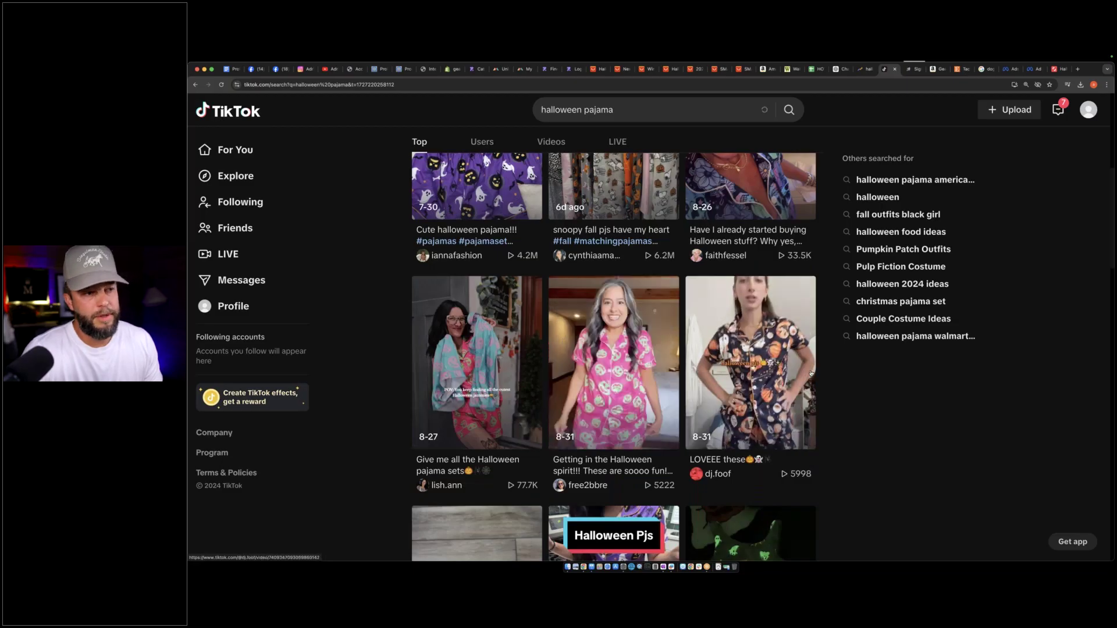
scroll(473, 235, down, 8)
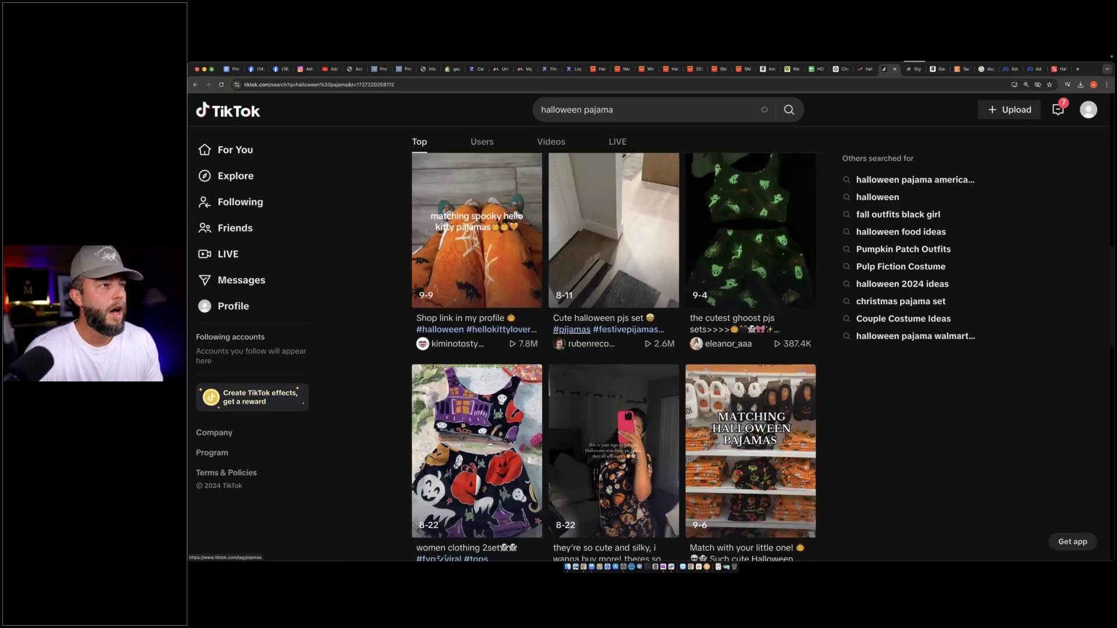
scroll(480, 260, up, 1)
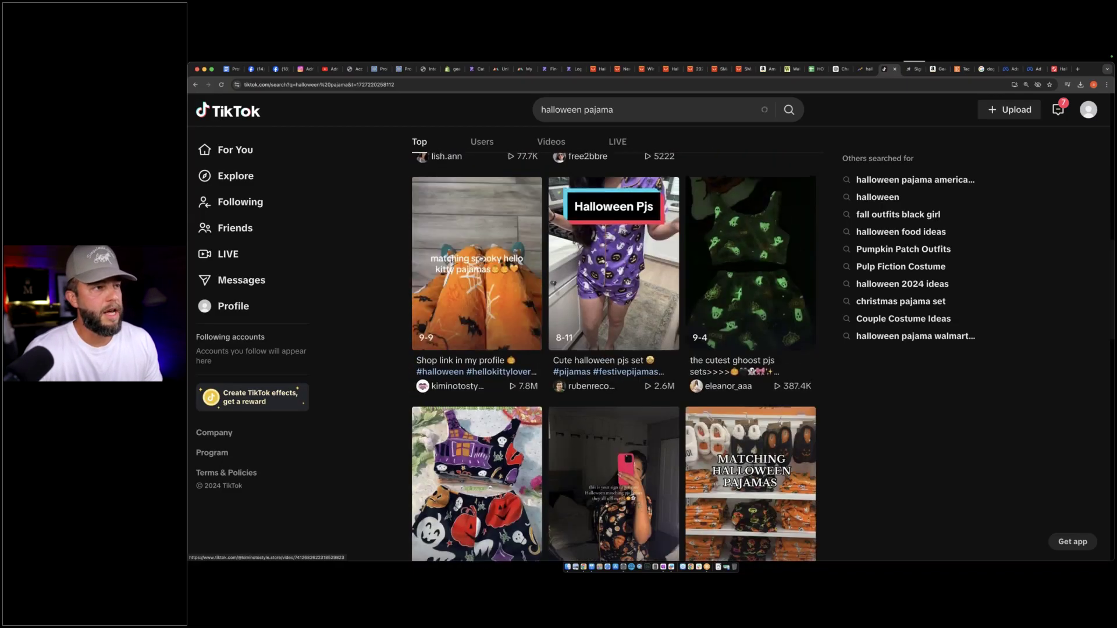
Watch the "matching spooky hello kitty pajamas" video, return to the results and look over further pajama videos
click(447, 279)
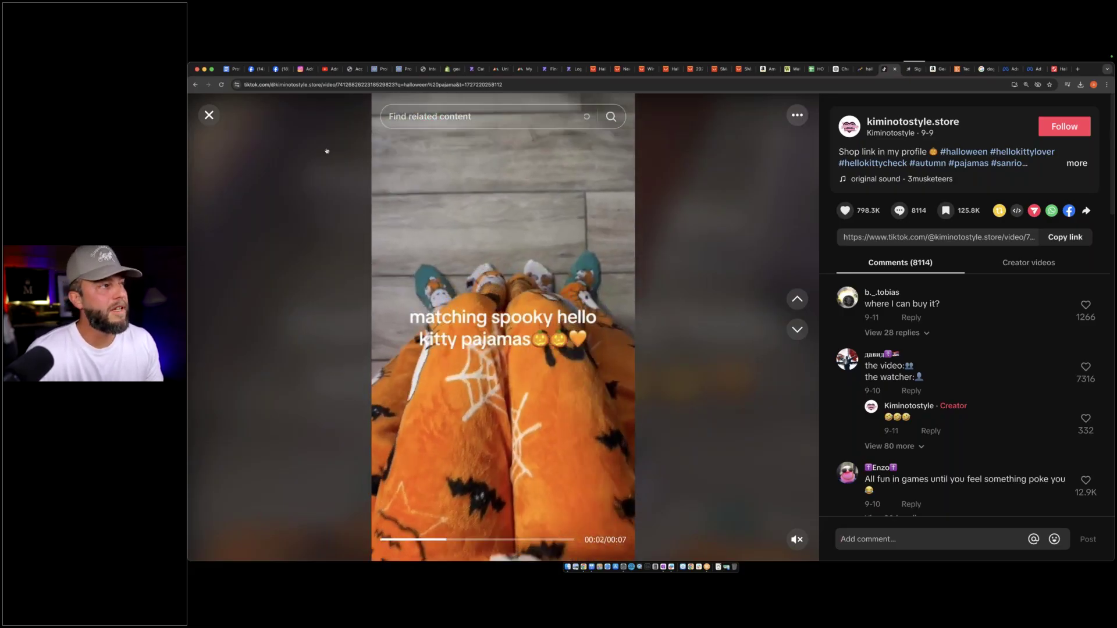
click(209, 114)
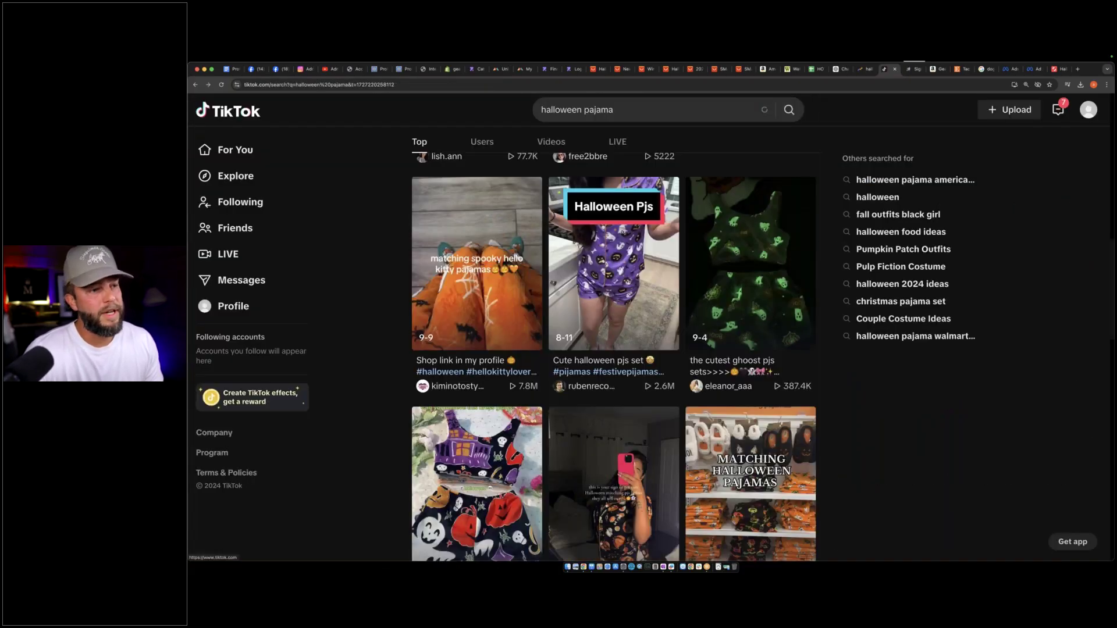
scroll(478, 349, down, 2)
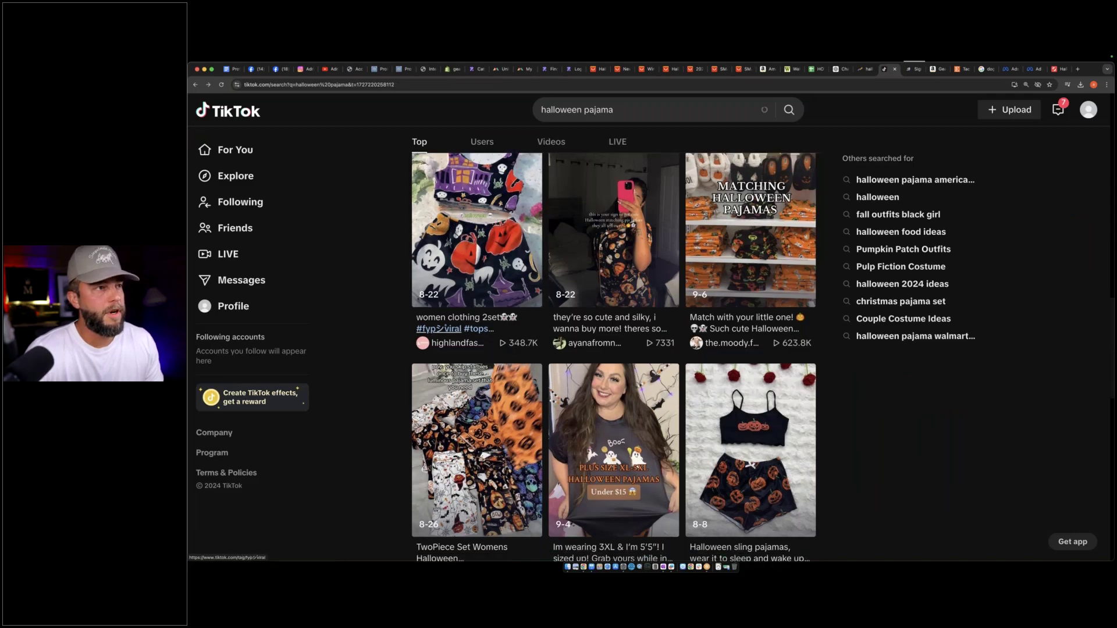
scroll(461, 323, up, 4)
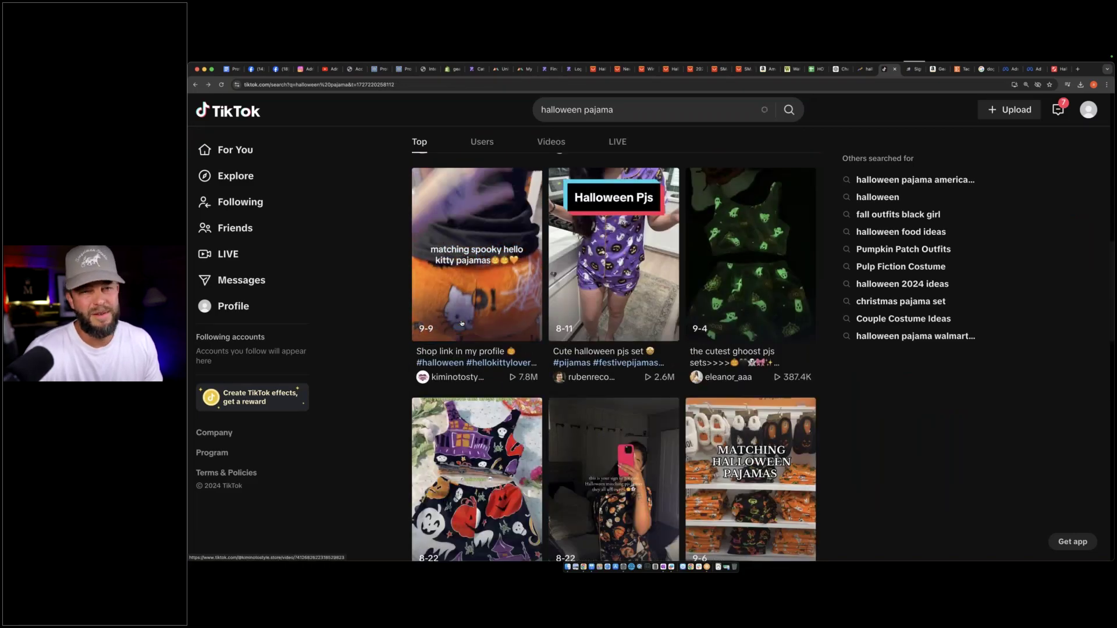
scroll(461, 323, down, 5)
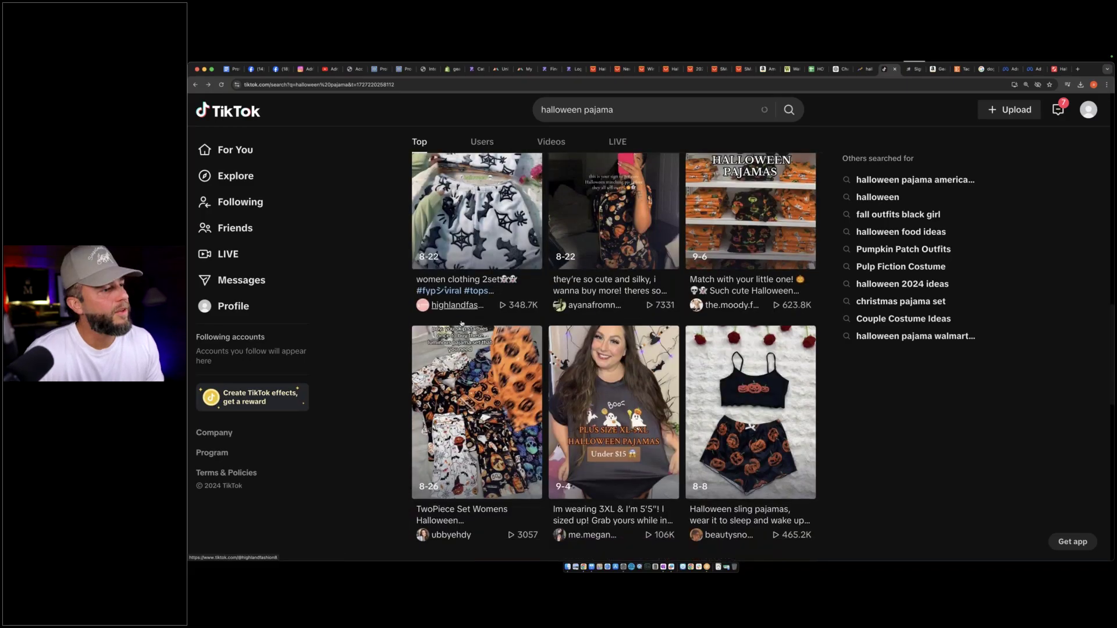
scroll(461, 323, down, 4)
scroll(462, 323, up, 5)
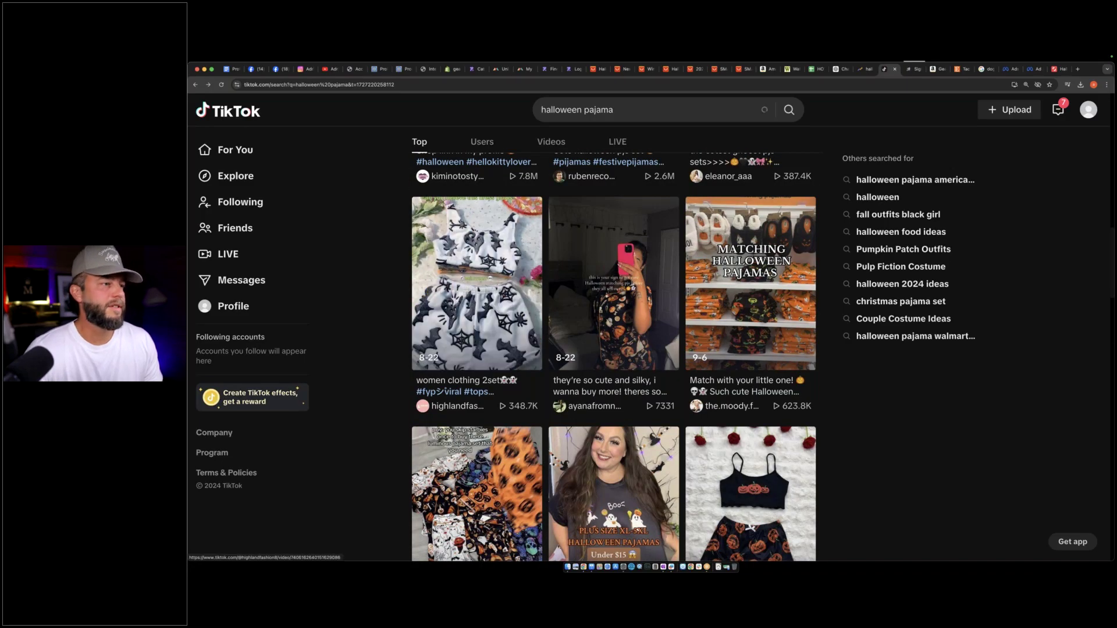